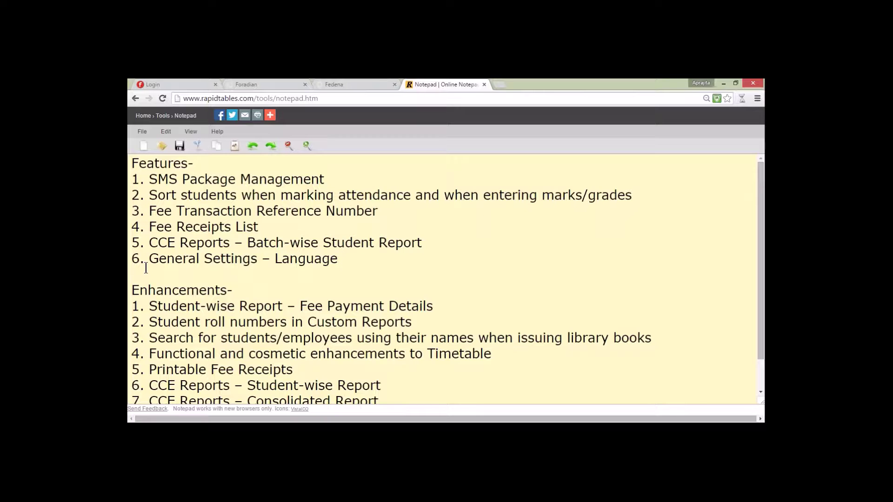
Step: Scroll through the notepad's features list, then switch to the Fedena login page
{"action": "scroll", "coordinate": [145, 268], "scroll_direction": "down", "scroll_amount": 1}
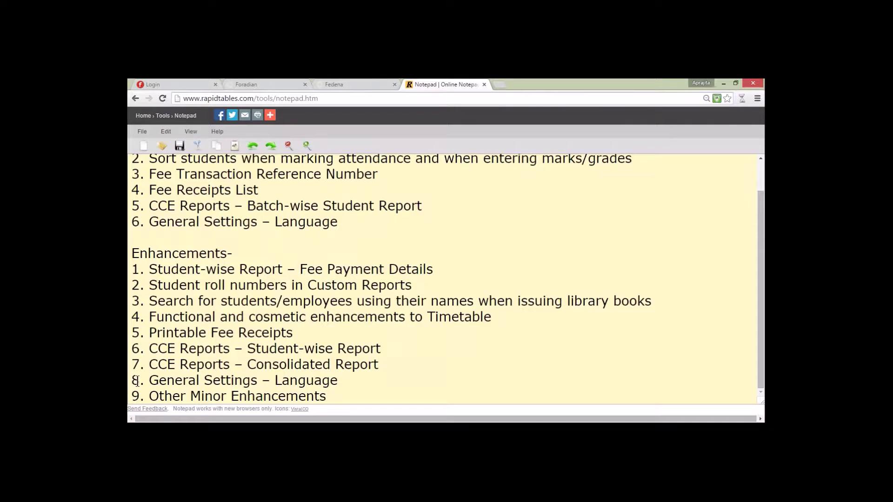
{"action": "scroll", "coordinate": [168, 339], "scroll_direction": "up", "scroll_amount": 1}
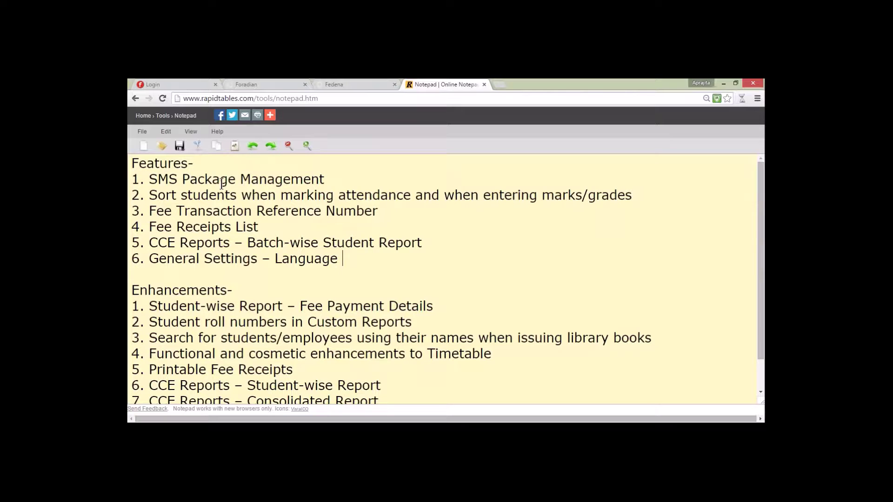
{"action": "left_click", "coordinate": [176, 82]}
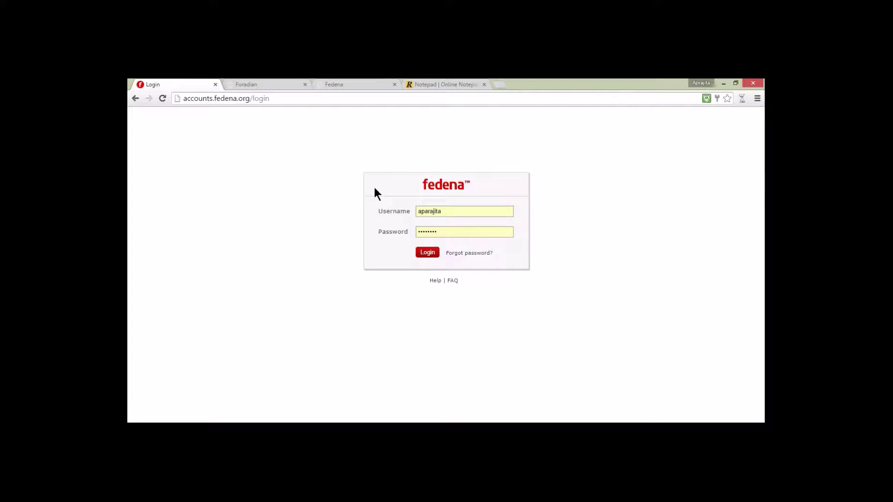
Step: Sign in as admin, browse the Schools and Multischool Groups lists, and view the company profile
{"action": "left_click", "coordinate": [428, 253]}
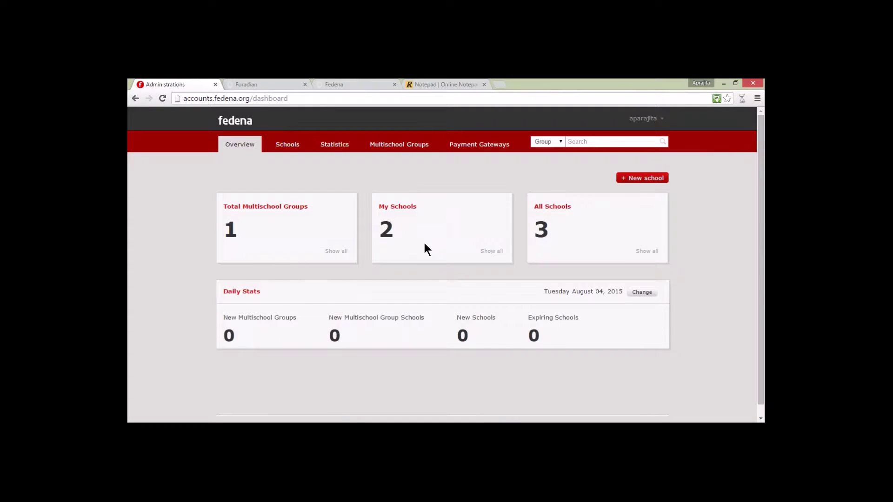
{"action": "left_click", "coordinate": [287, 144]}
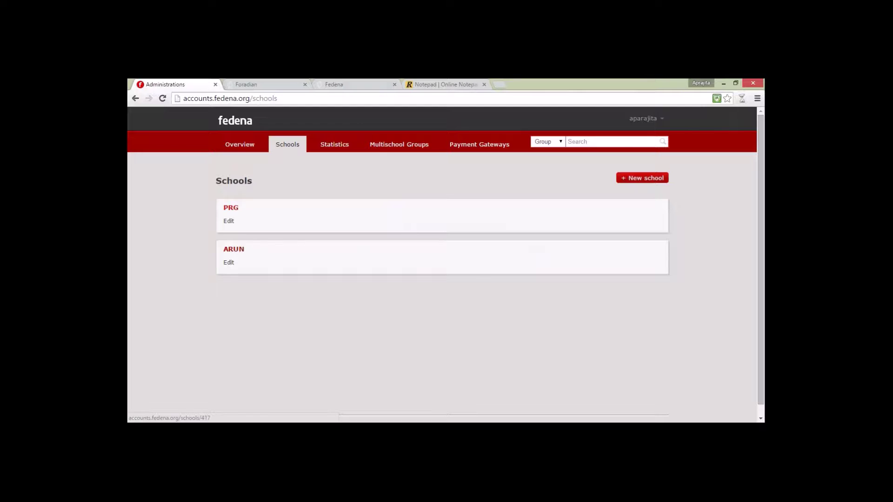
{"action": "left_click", "coordinate": [388, 148]}
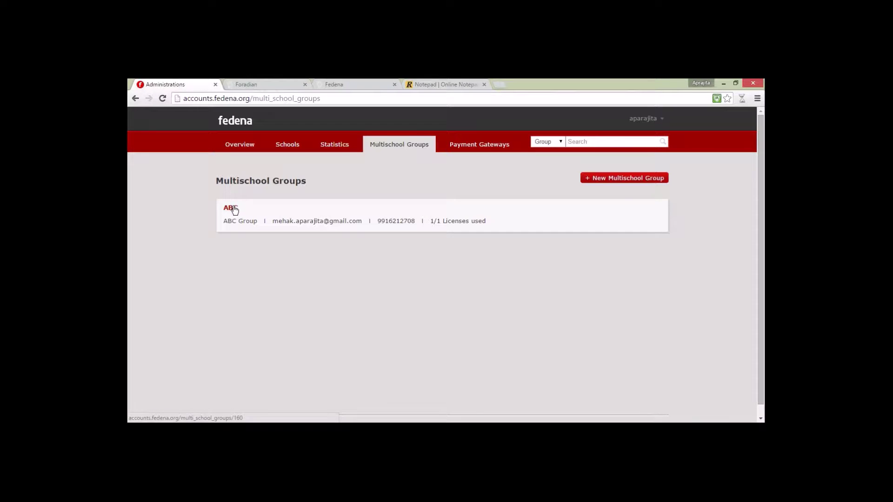
{"action": "left_click", "coordinate": [662, 119]}
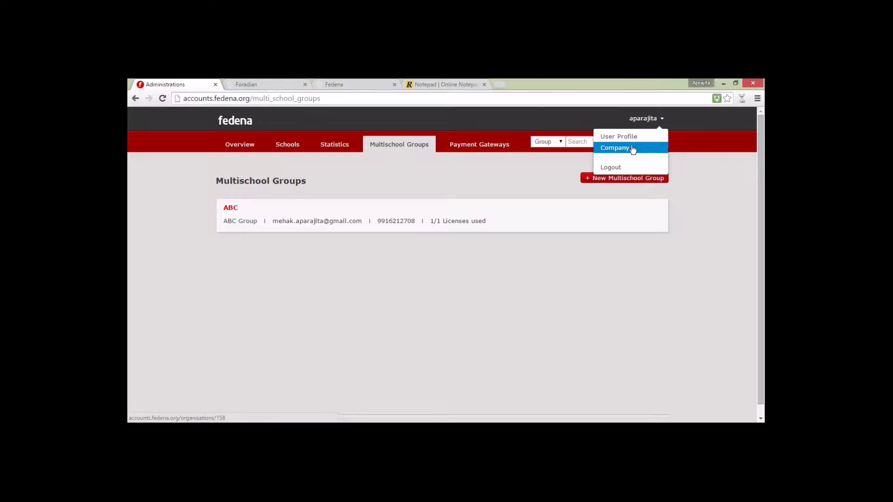
{"action": "left_click", "coordinate": [633, 149]}
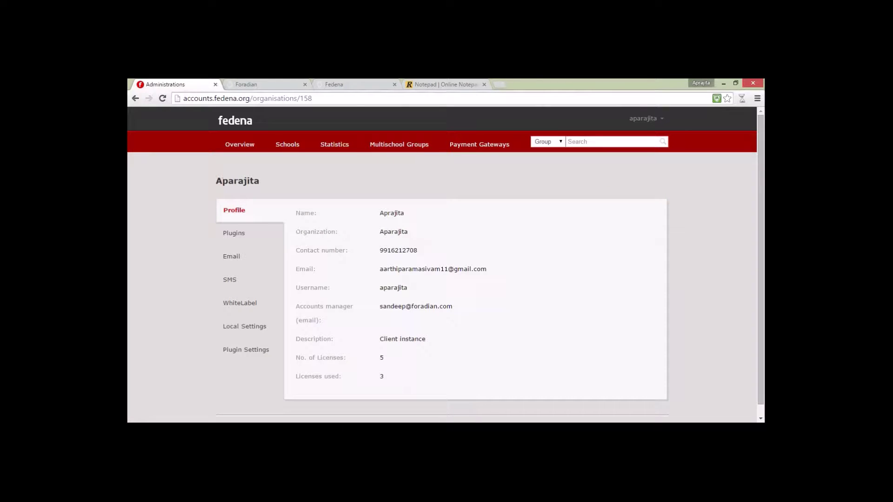
Step: Review the two SMS packages (600 and 900 limits) and begin a new SMS package
{"action": "left_click", "coordinate": [230, 281]}
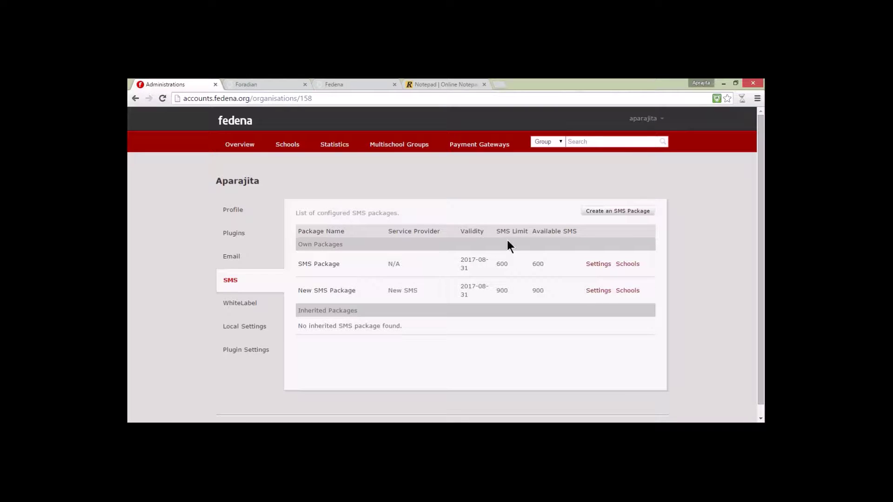
{"action": "left_click", "coordinate": [616, 215]}
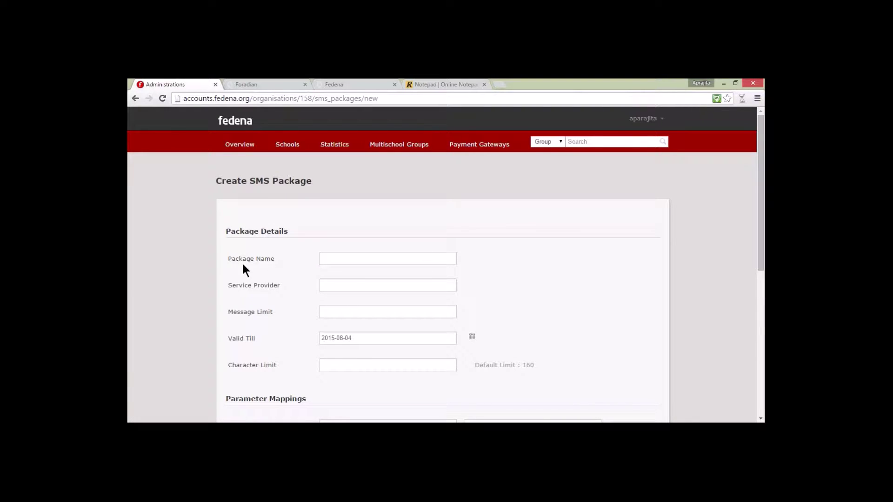
Step: Abandon the new package and open Settings for the existing SMS Package (600 messages, till 2017-08-31)
{"action": "left_click", "coordinate": [334, 254]}
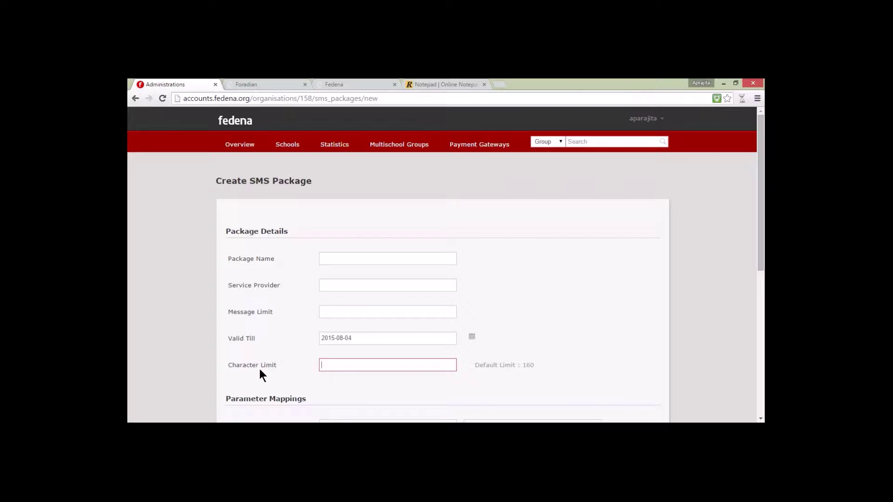
{"action": "left_click", "coordinate": [646, 120]}
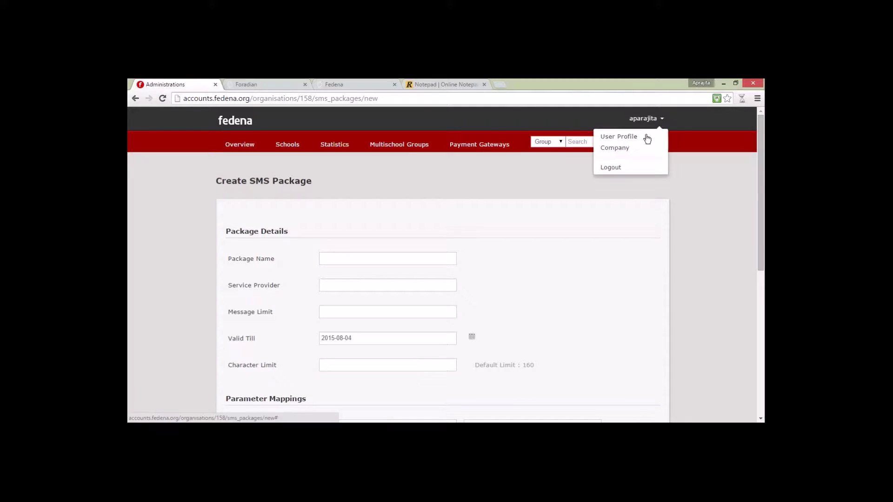
{"action": "left_click", "coordinate": [637, 154]}
{"action": "left_click", "coordinate": [236, 281]}
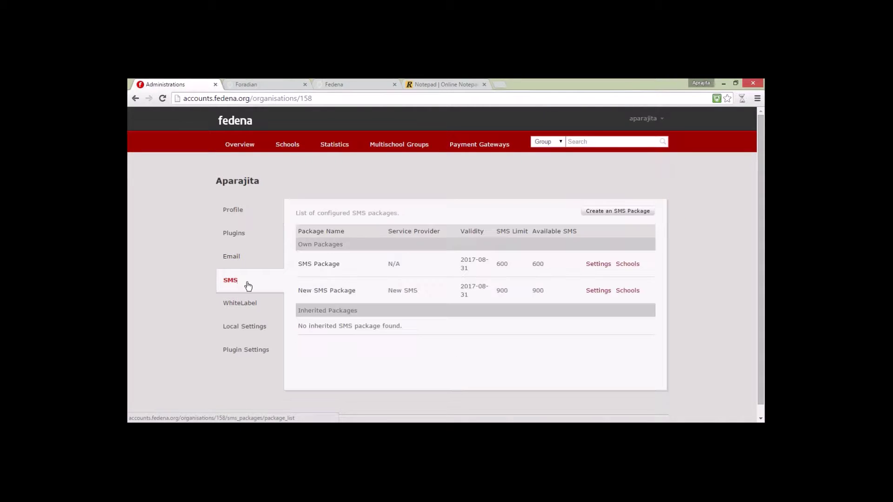
{"action": "left_click", "coordinate": [599, 262]}
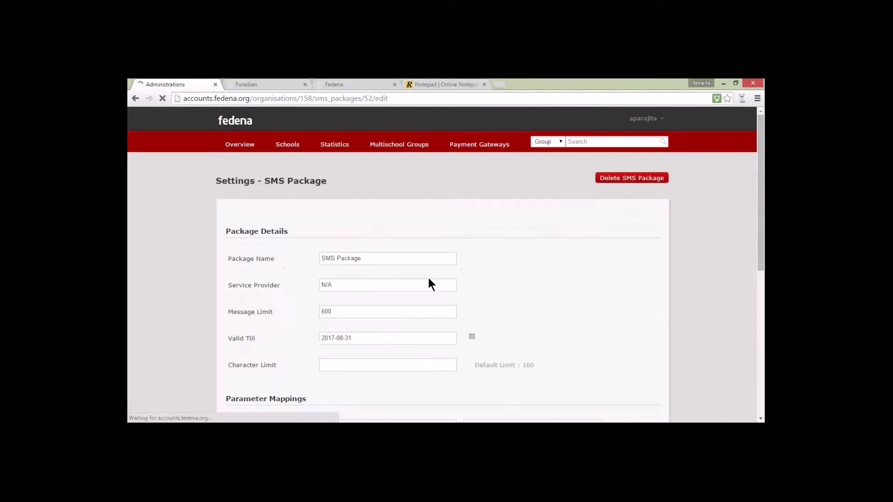
{"action": "left_click", "coordinate": [248, 259]}
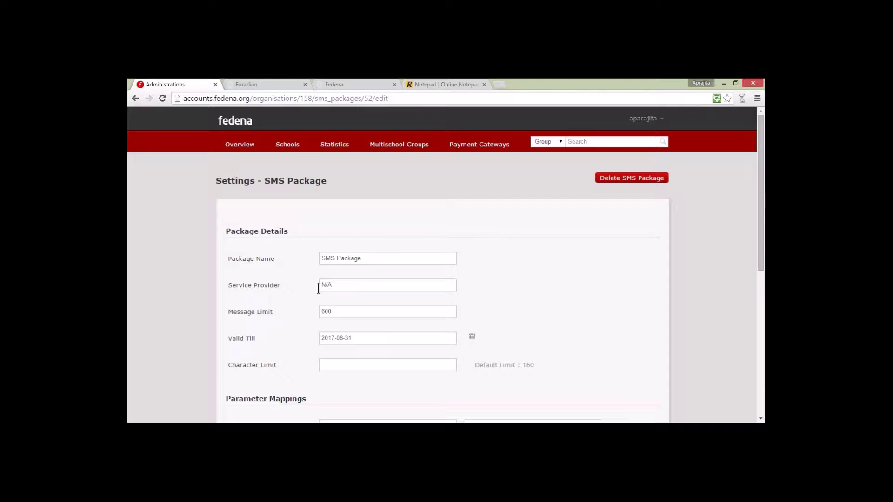
{"action": "left_click", "coordinate": [335, 310]}
{"action": "left_click", "coordinate": [294, 319]}
{"action": "scroll", "coordinate": [295, 319], "scroll_direction": "down", "scroll_amount": 2}
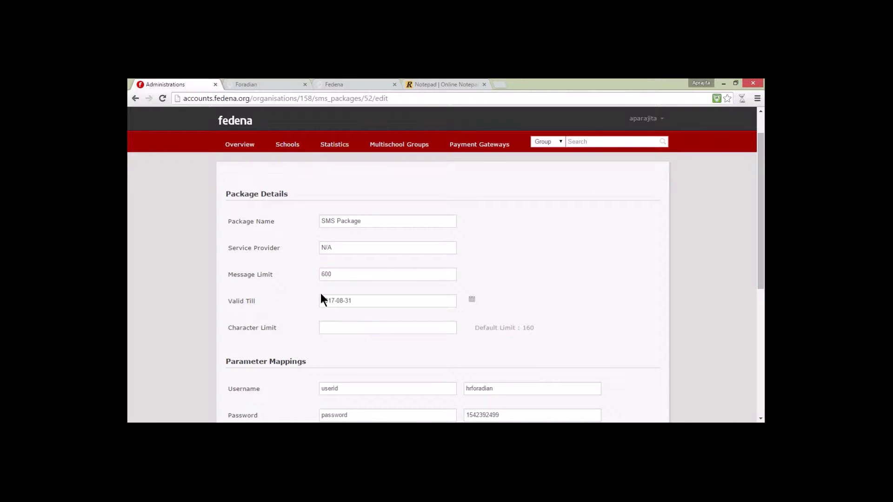
{"action": "left_click", "coordinate": [471, 300]}
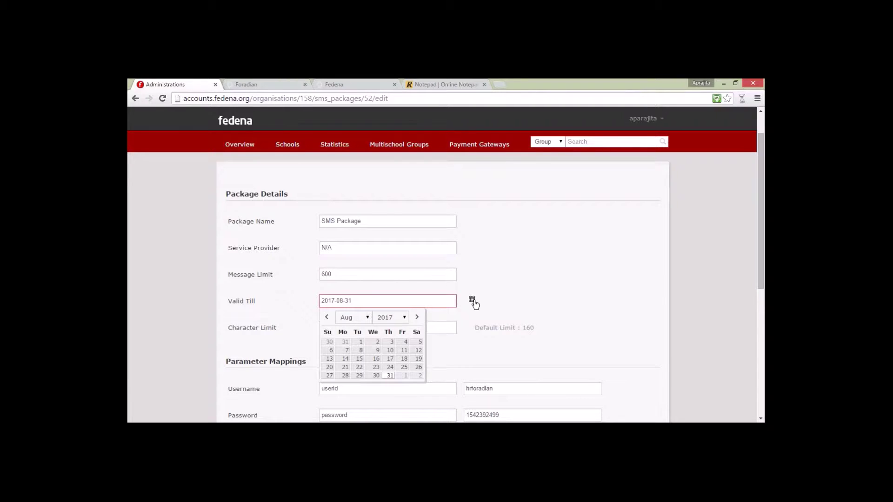
{"action": "left_click", "coordinate": [473, 301]}
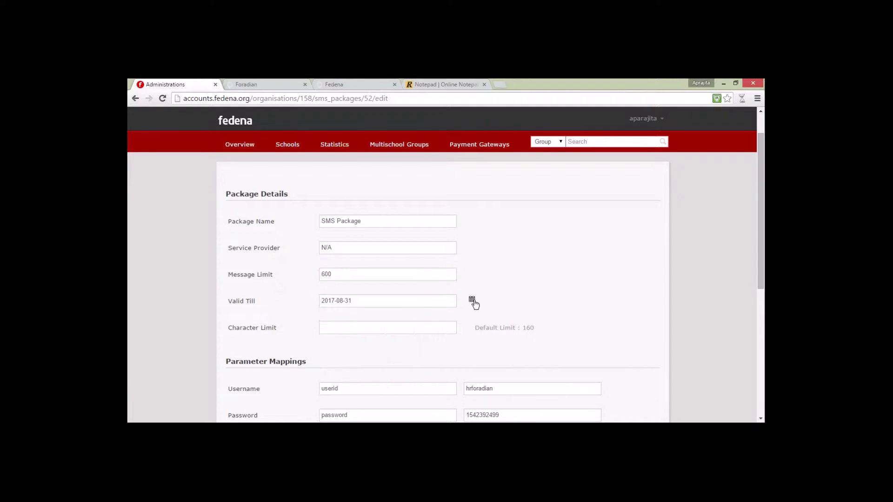
{"action": "left_click", "coordinate": [409, 328]}
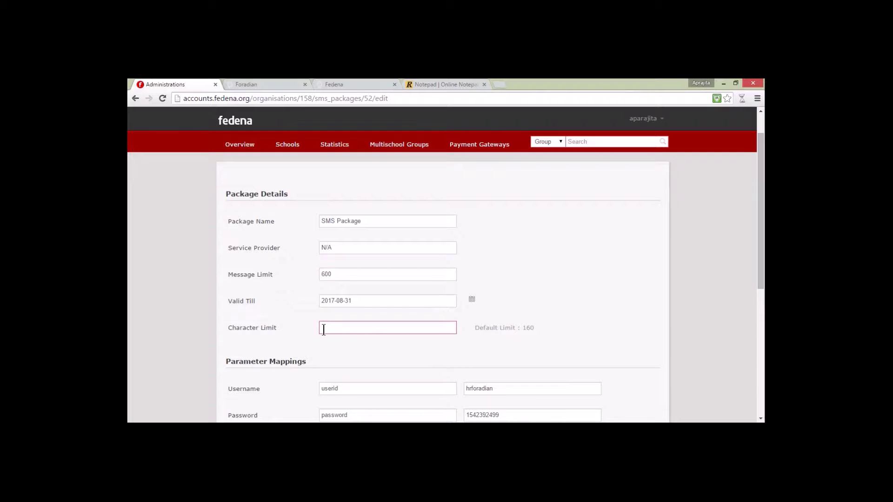
{"action": "left_click", "coordinate": [342, 356]}
{"action": "scroll", "coordinate": [342, 356], "scroll_direction": "down", "scroll_amount": 3}
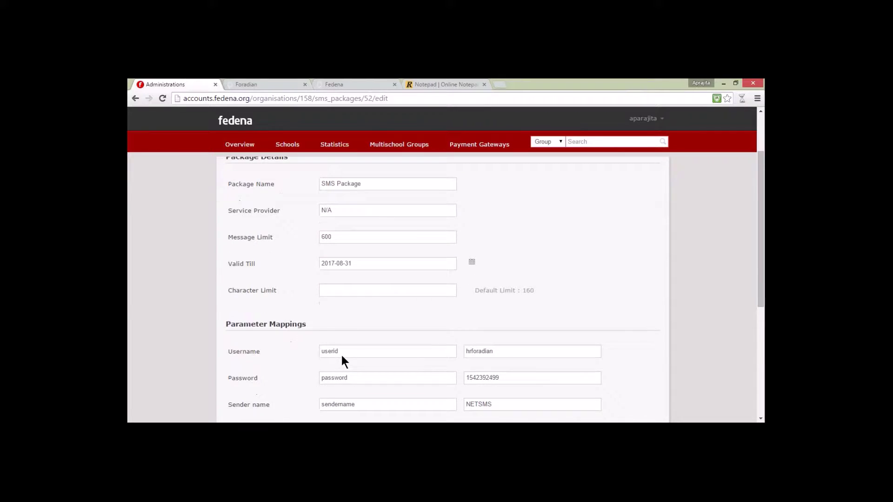
{"action": "scroll", "coordinate": [340, 353], "scroll_direction": "down", "scroll_amount": 3}
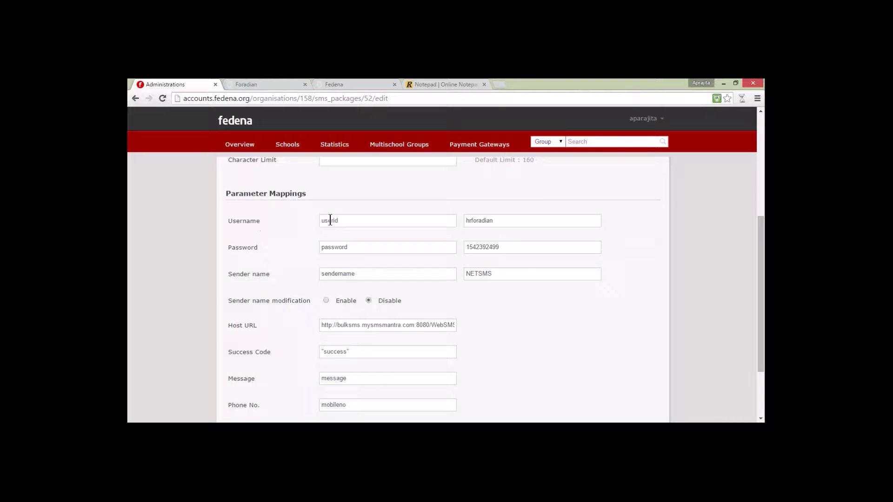
Step: Inspect the userid and password parameter mappings and their stored values
{"action": "left_click_drag", "start_coordinate": [339, 221], "coordinate": [318, 222]}
{"action": "left_click", "coordinate": [344, 221]}
{"action": "left_click", "coordinate": [504, 221]}
{"action": "left_click_drag", "start_coordinate": [508, 220], "coordinate": [456, 231]}
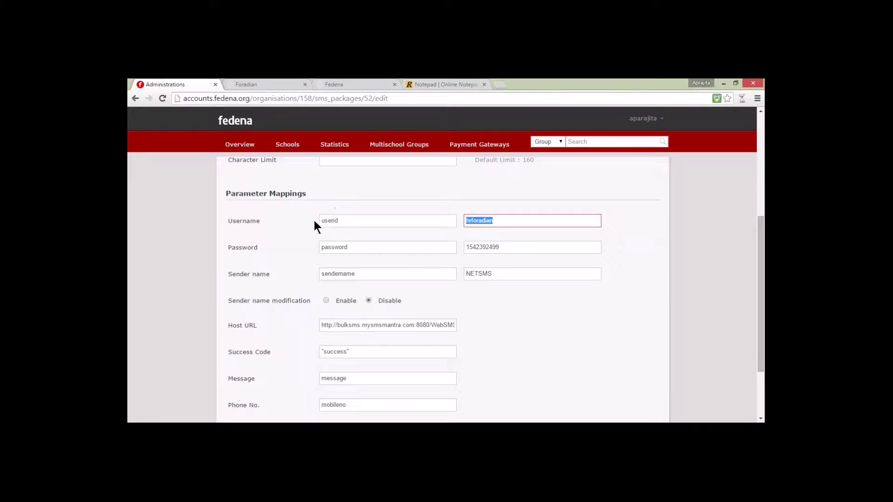
{"action": "double_click", "coordinate": [338, 247]}
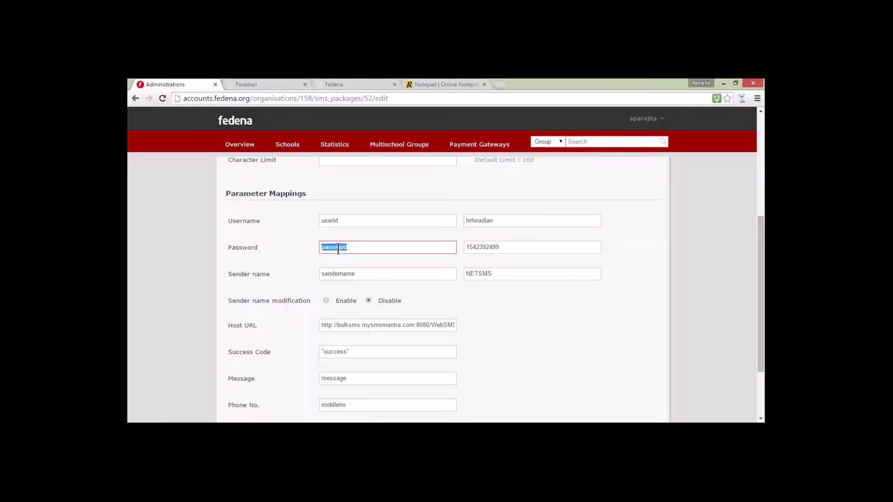
{"action": "left_click", "coordinate": [353, 248]}
{"action": "double_click", "coordinate": [338, 246]}
{"action": "double_click", "coordinate": [499, 248]}
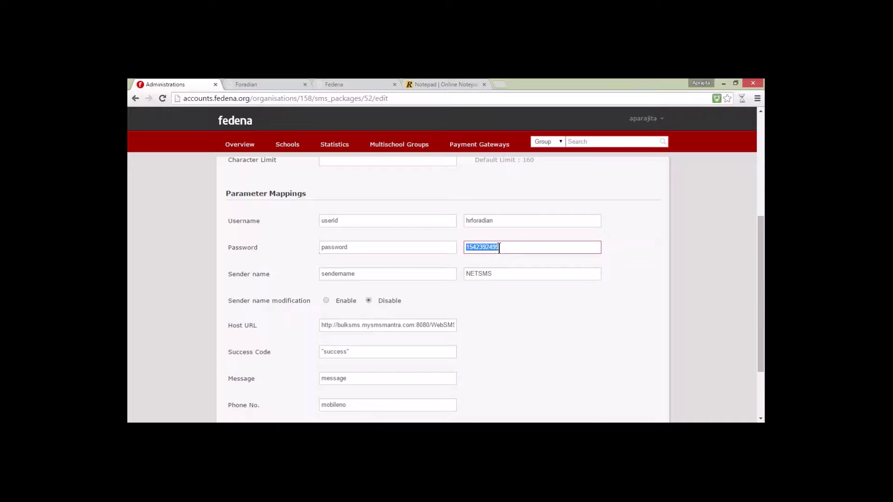
{"action": "left_click", "coordinate": [503, 247]}
Step: Check the NETSMS sender name mapping and enable Sender name modification
{"action": "left_click", "coordinate": [356, 278]}
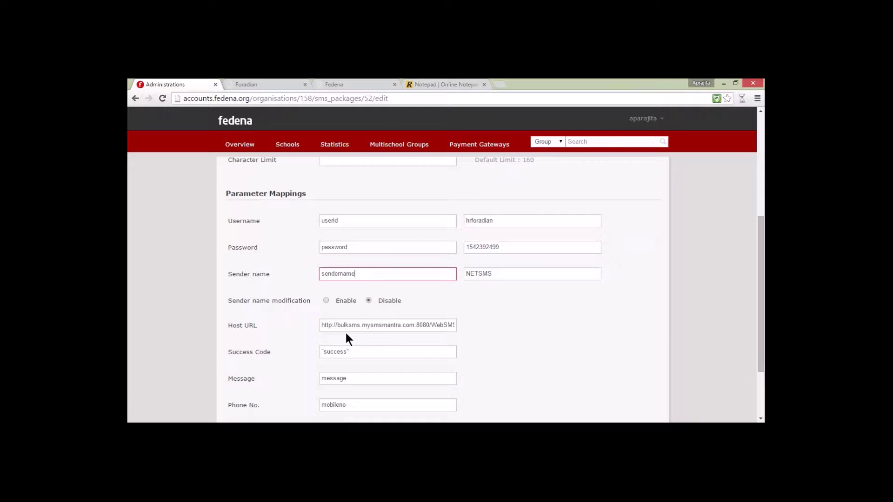
{"action": "key", "text": "Tab"}
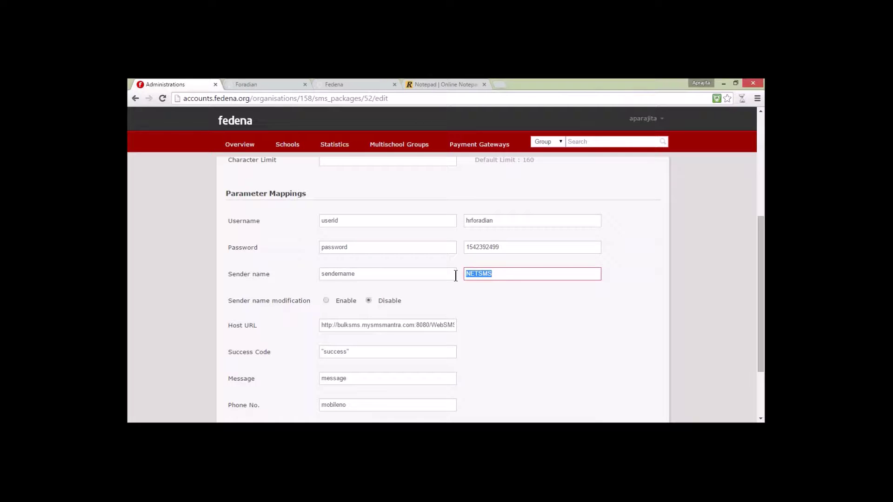
{"action": "left_click_drag", "start_coordinate": [497, 275], "coordinate": [459, 279]}
{"action": "left_click", "coordinate": [326, 301]}
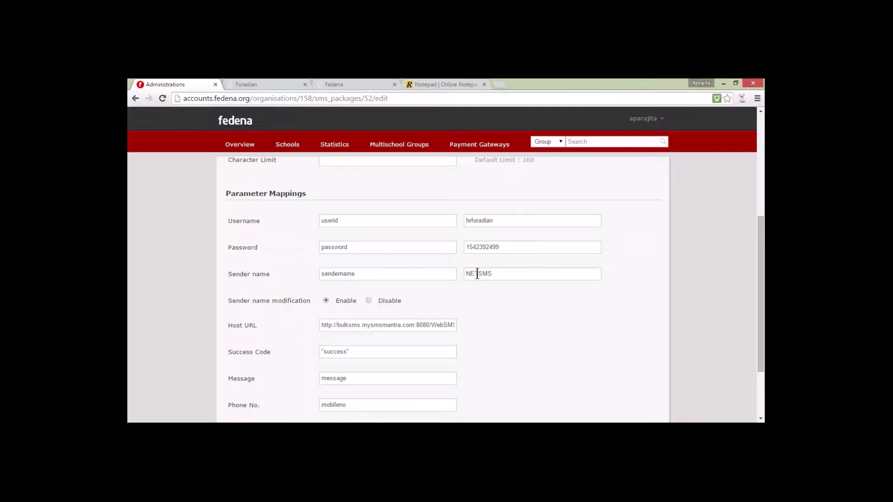
Step: Fill the mappings: mysmsmantra.com:8080 host URL, success code 'success', phone parameter mobileno
{"action": "left_click", "coordinate": [371, 326]}
{"action": "scroll", "coordinate": [251, 325], "scroll_direction": "down", "scroll_amount": 2}
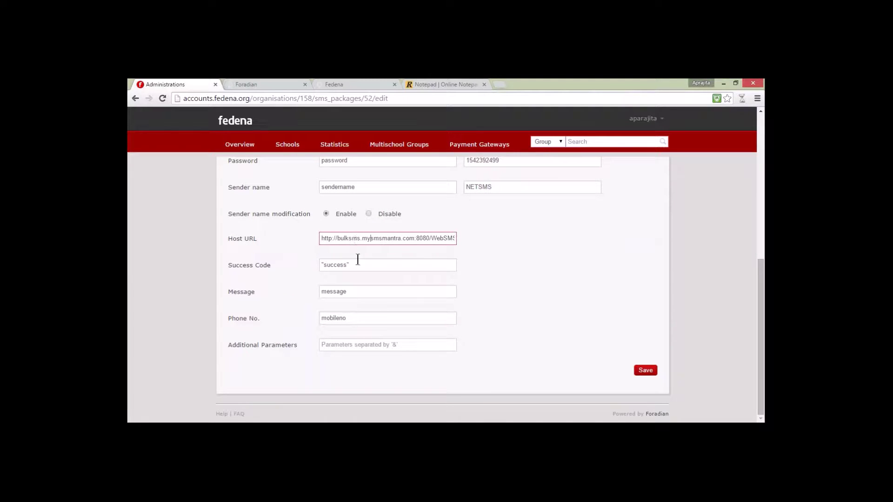
{"action": "left_click", "coordinate": [358, 264]}
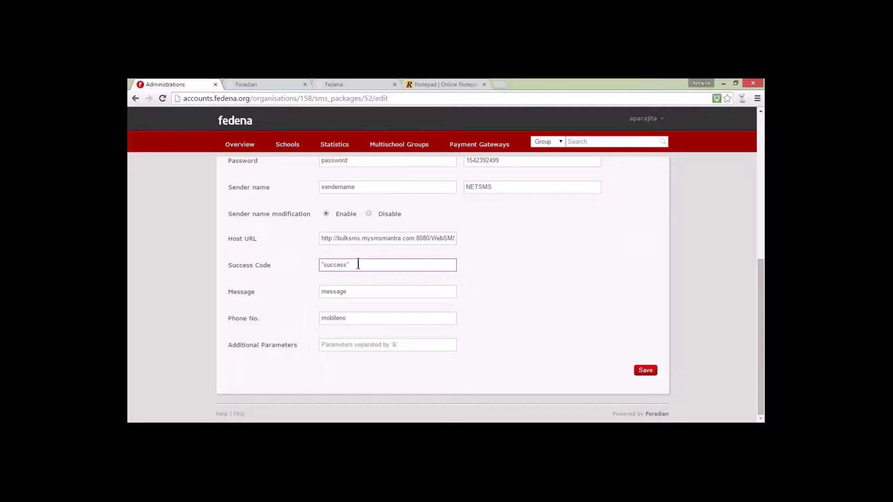
{"action": "left_click", "coordinate": [352, 293]}
{"action": "left_click", "coordinate": [358, 321]}
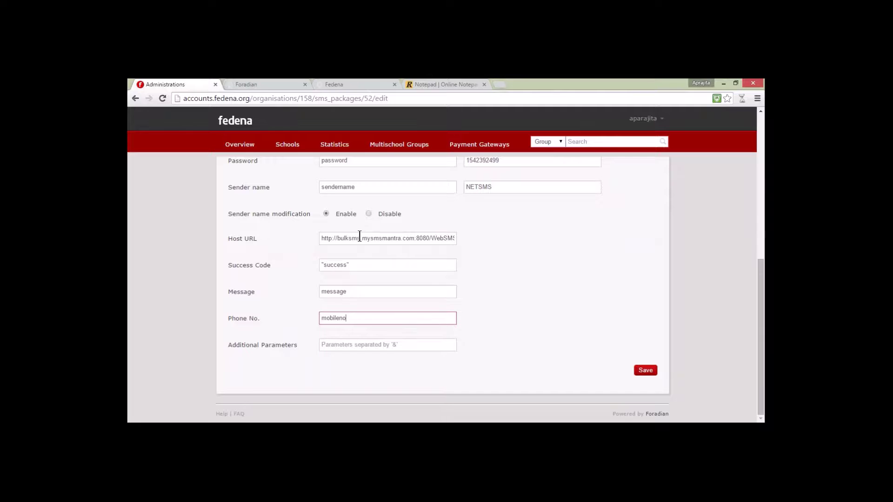
{"action": "scroll", "coordinate": [359, 237], "scroll_direction": "up", "scroll_amount": 10}
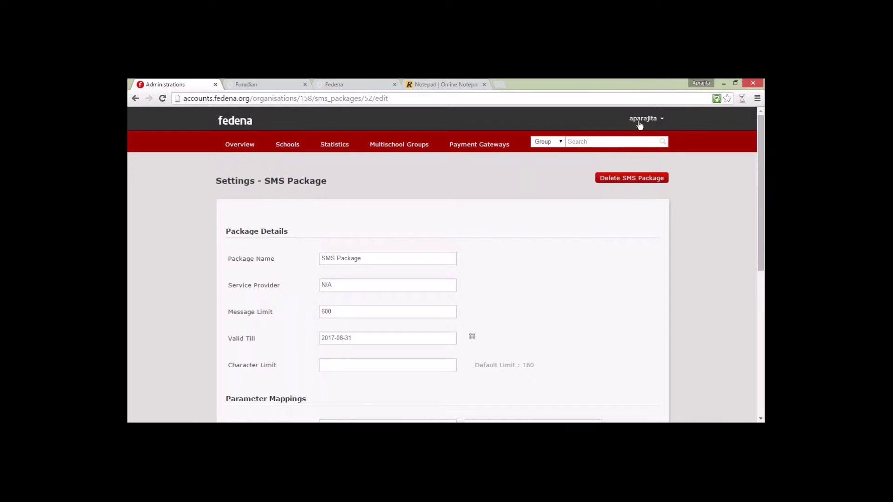
Step: Return via Company to the SMS package list showing SMS Package (600) and New SMS Package (900)
{"action": "mouse_move", "coordinate": [643, 119]}
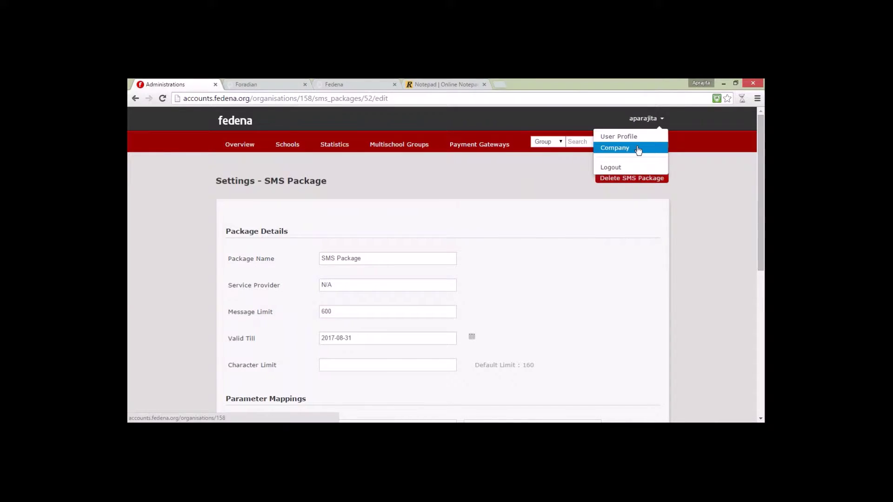
{"action": "left_click", "coordinate": [638, 150]}
{"action": "left_click", "coordinate": [252, 288]}
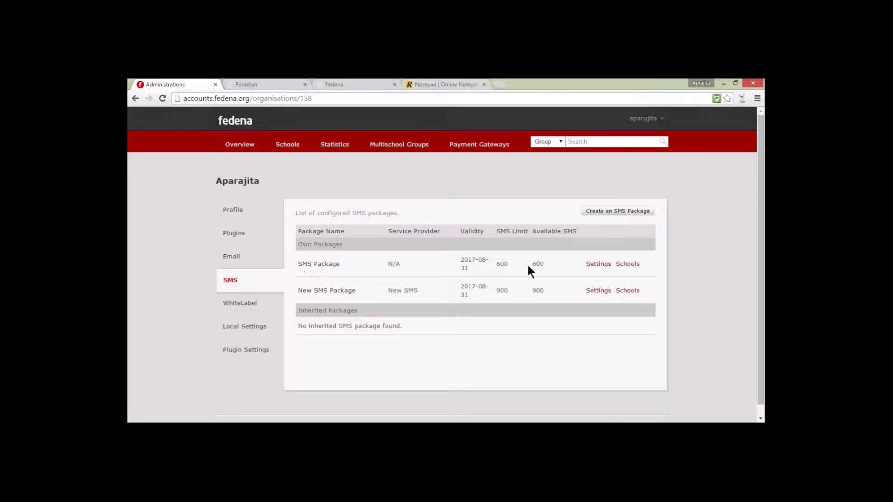
{"action": "left_click", "coordinate": [636, 264]}
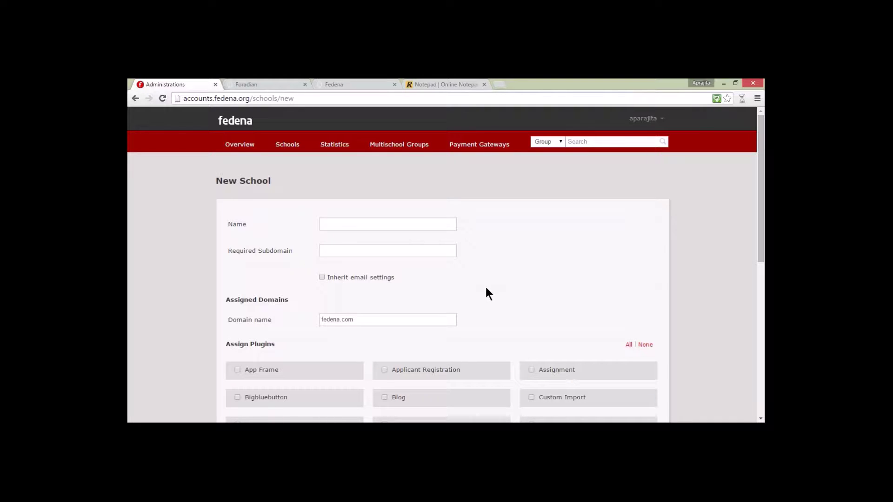
{"action": "left_click", "coordinate": [640, 120]}
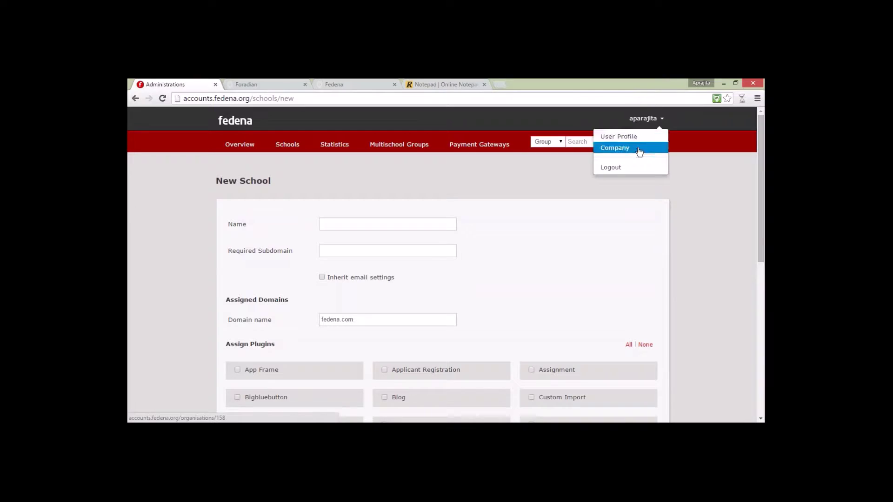
{"action": "left_click", "coordinate": [618, 146]}
{"action": "left_click", "coordinate": [241, 284]}
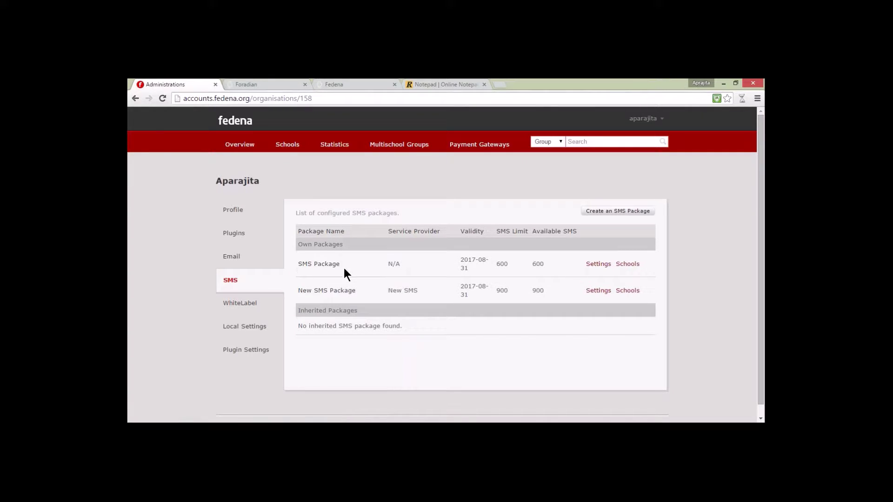
Step: Open the SMS Package's Schools list and highlight the note that nothing is assigned
{"action": "left_click", "coordinate": [625, 266]}
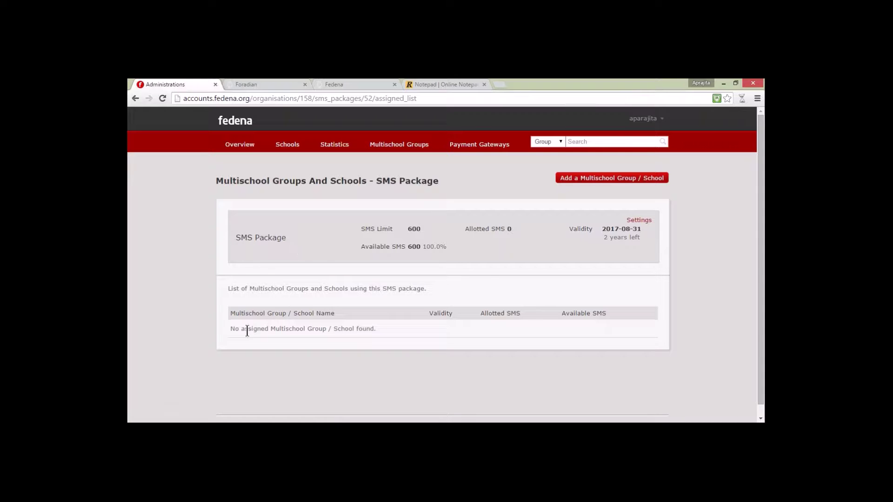
{"action": "left_click_drag", "start_coordinate": [230, 331], "coordinate": [374, 329]}
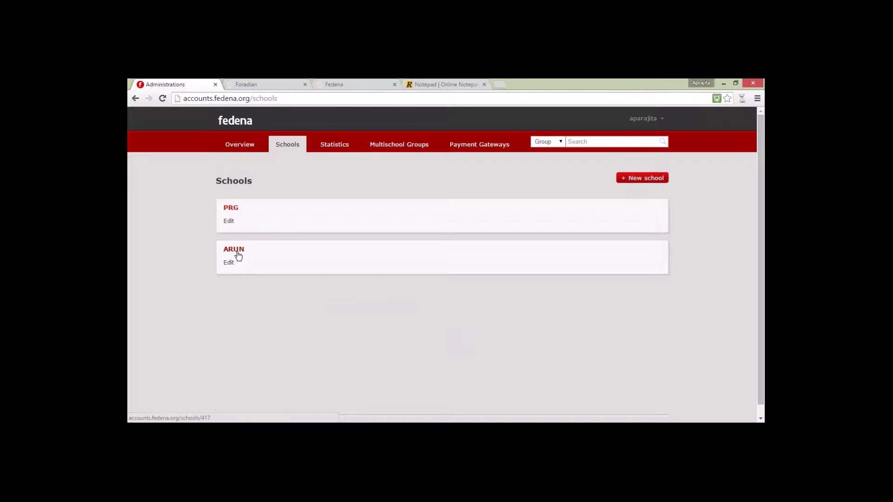
Step: Switch between the groups and schools lists, ending on Multischool Groups showing ABC (1/1 licences)
{"action": "left_click", "coordinate": [374, 148]}
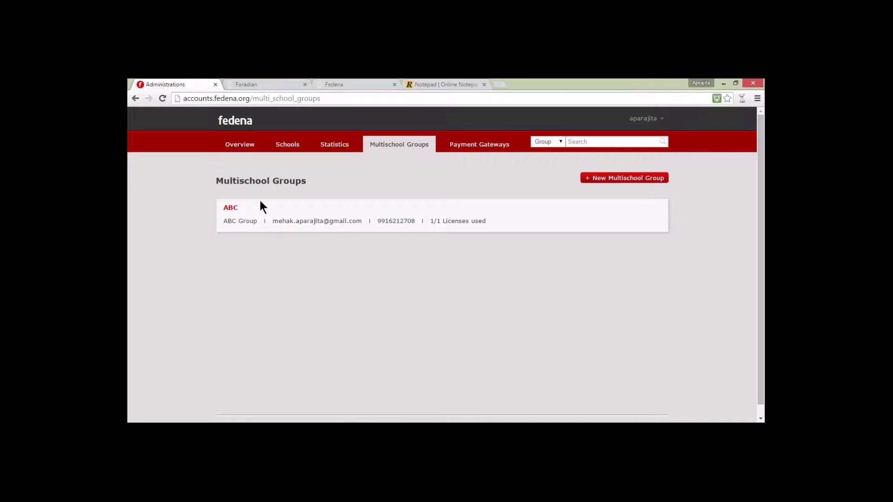
{"action": "left_click", "coordinate": [299, 144]}
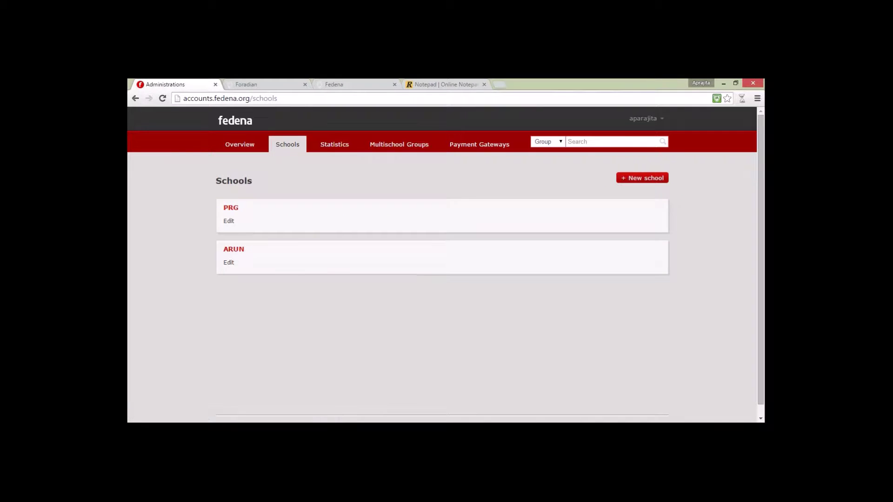
{"action": "left_click", "coordinate": [381, 147]}
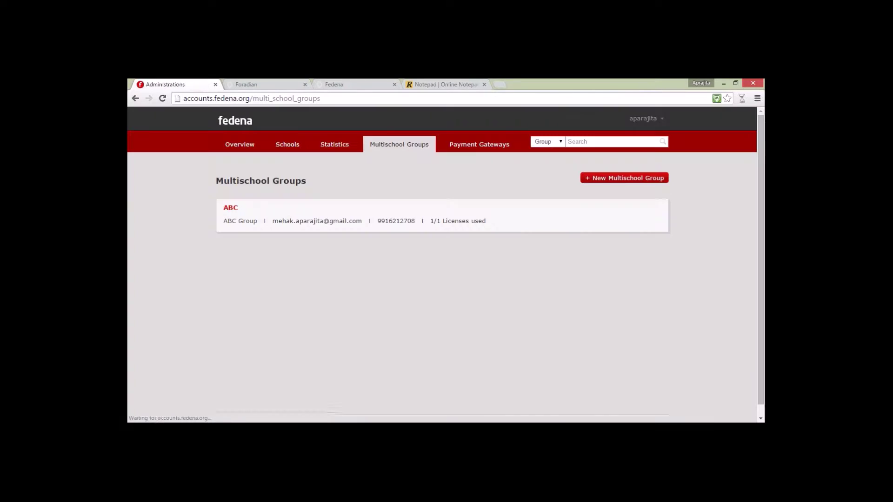
Step: Reopen the SMS Package's Schools list and open its Assign Package form with School as assignee
{"action": "left_click", "coordinate": [643, 119]}
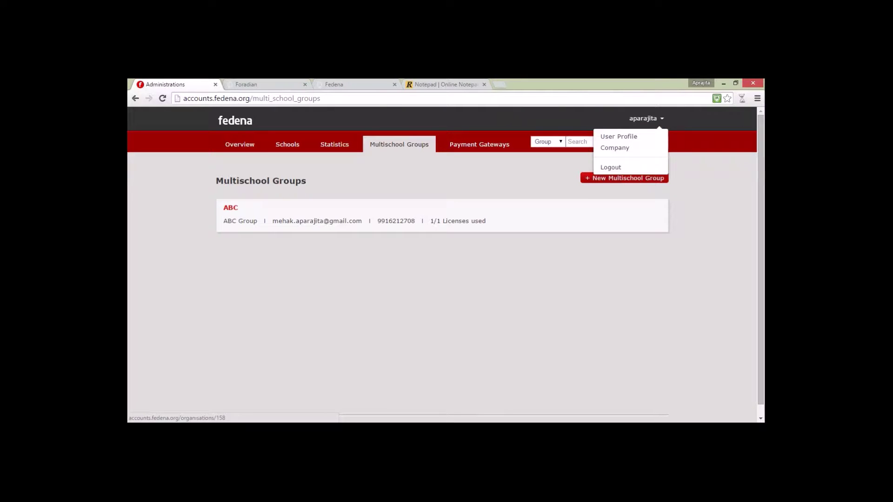
{"action": "left_click", "coordinate": [614, 147]}
{"action": "left_click", "coordinate": [236, 283]}
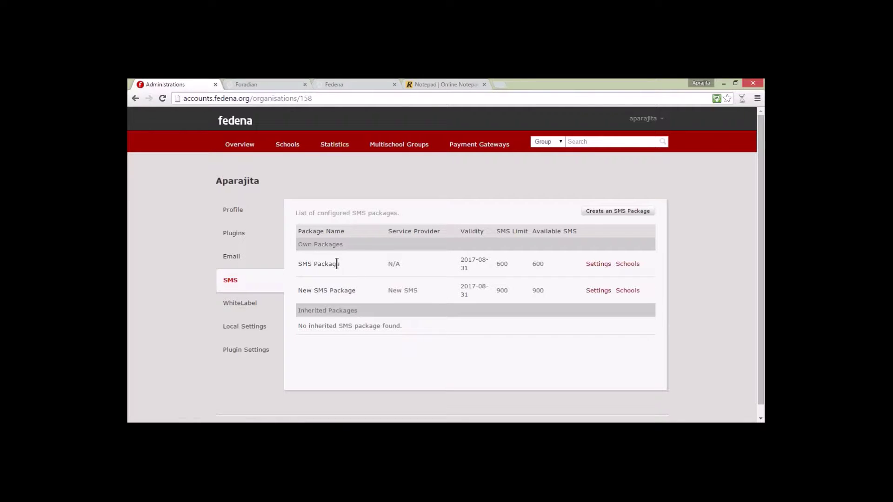
{"action": "left_click", "coordinate": [627, 264]}
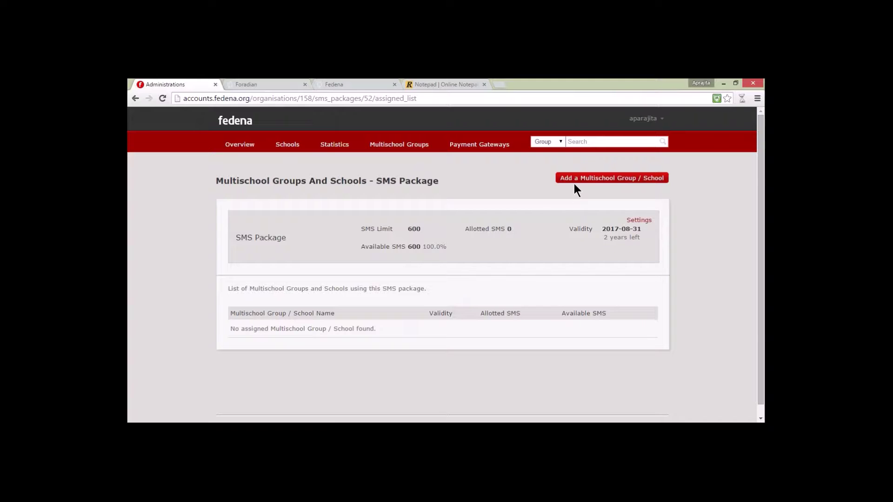
{"action": "left_click", "coordinate": [609, 179]}
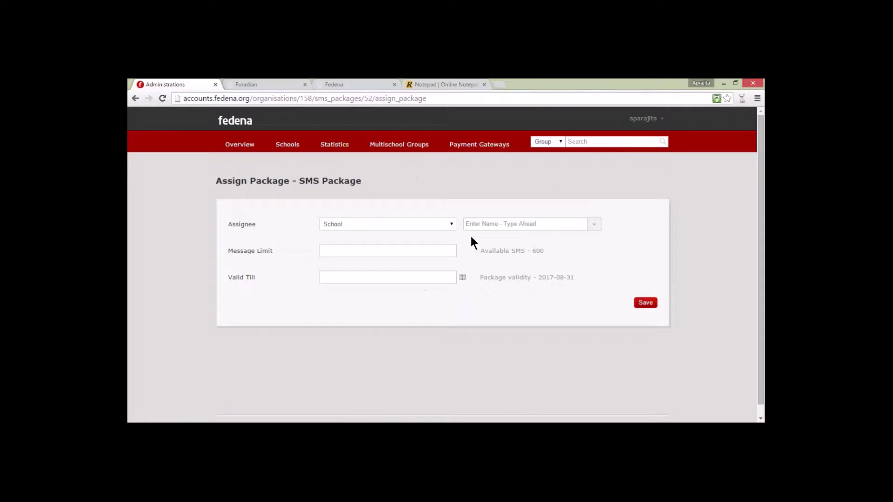
Step: Keep School as the assignee type and select school PRG
{"action": "left_click", "coordinate": [449, 227]}
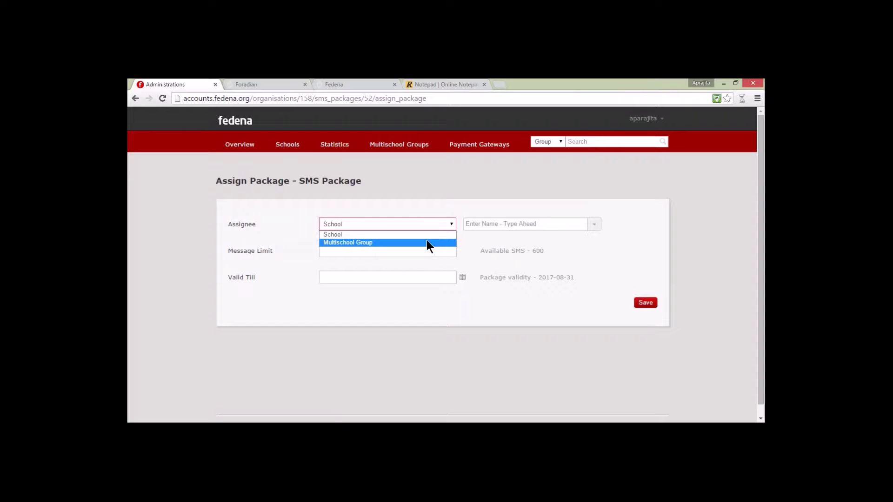
{"action": "left_click", "coordinate": [361, 234]}
{"action": "left_click", "coordinate": [594, 224]}
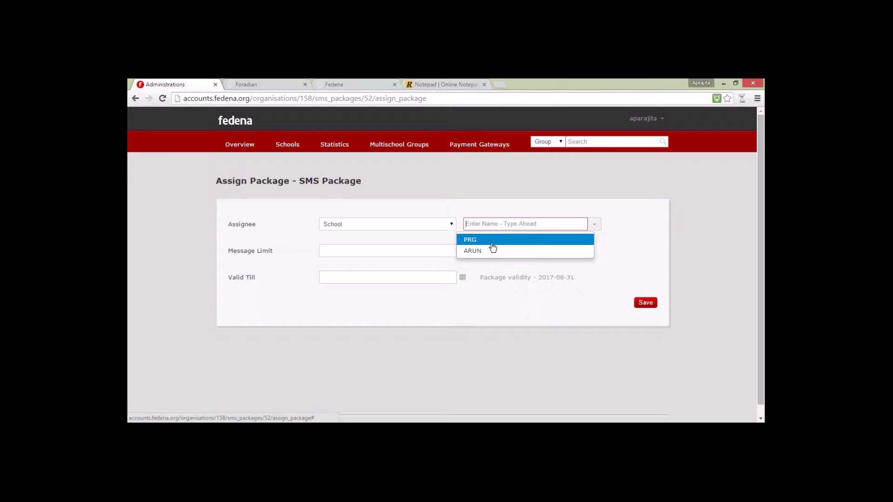
{"action": "left_click", "coordinate": [490, 241]}
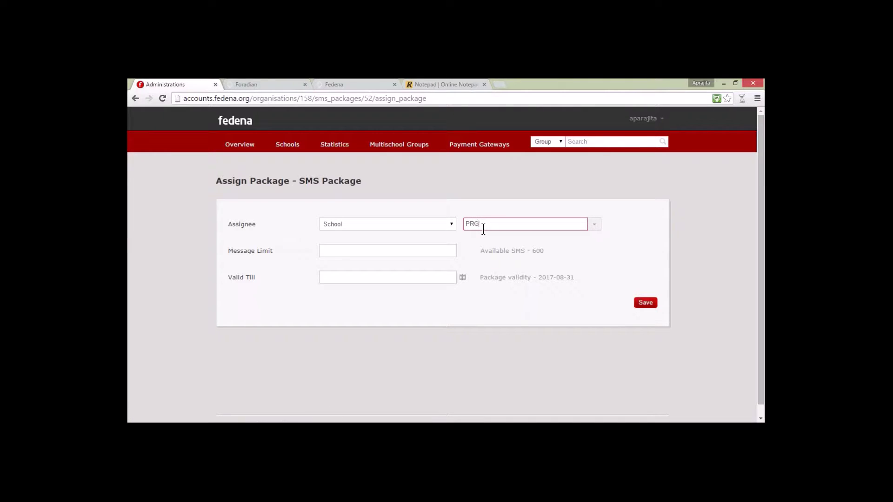
{"action": "left_click_drag", "start_coordinate": [483, 251], "coordinate": [511, 249]}
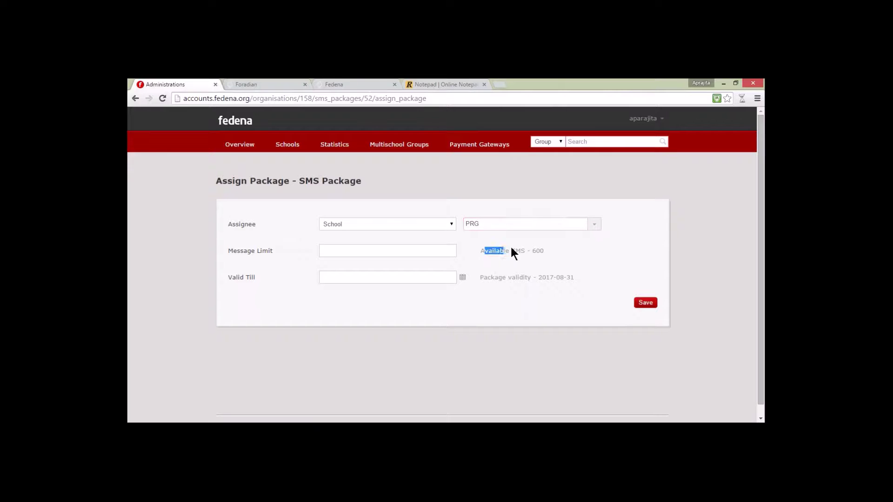
{"action": "left_click", "coordinate": [546, 251]}
Step: Enter a 100-message limit, set Valid Till to 5 August 2015, and save
{"action": "left_click", "coordinate": [401, 255]}
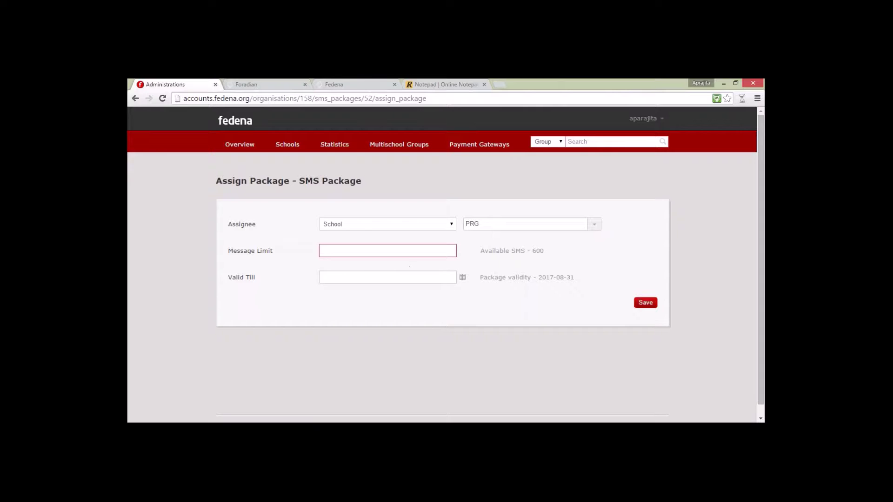
{"action": "type", "text": "100"}
{"action": "left_click", "coordinate": [463, 279]}
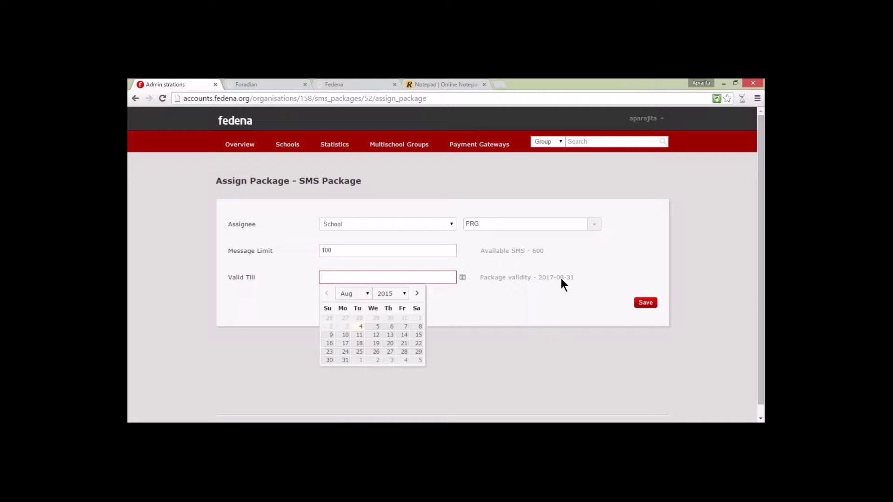
{"action": "left_click", "coordinate": [377, 327]}
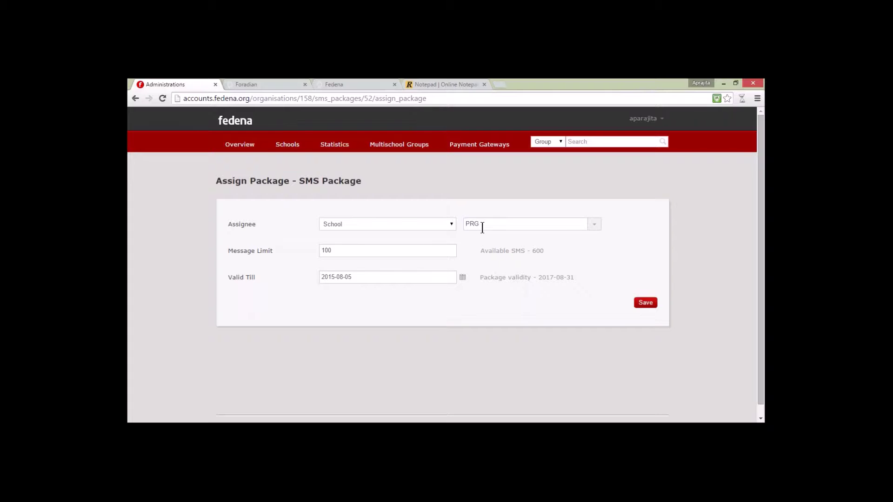
{"action": "left_click", "coordinate": [644, 302]}
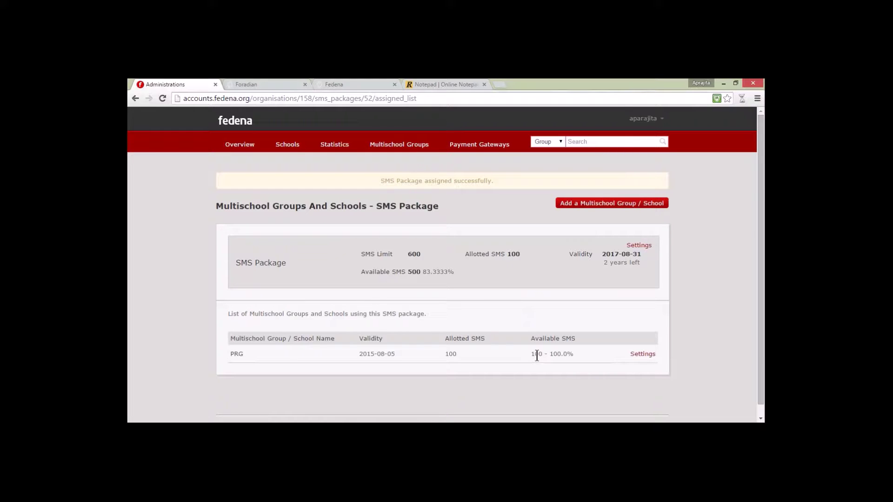
Step: Highlight the 500 available and 600 total SMS figures on the package page
{"action": "double_click", "coordinate": [410, 271]}
{"action": "left_click", "coordinate": [418, 263]}
{"action": "double_click", "coordinate": [412, 253]}
{"action": "double_click", "coordinate": [253, 263]}
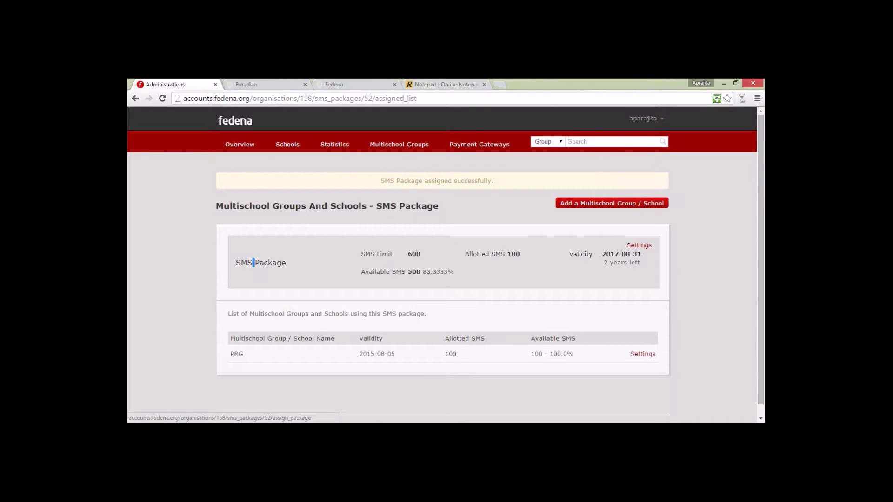
Step: Add school ARUN with a 200-message limit valid till 5 August 2015, and save
{"action": "left_click", "coordinate": [604, 203]}
{"action": "left_click", "coordinate": [593, 224]}
{"action": "left_click", "coordinate": [511, 250]}
{"action": "left_click", "coordinate": [338, 251]}
{"action": "type", "text": "200"}
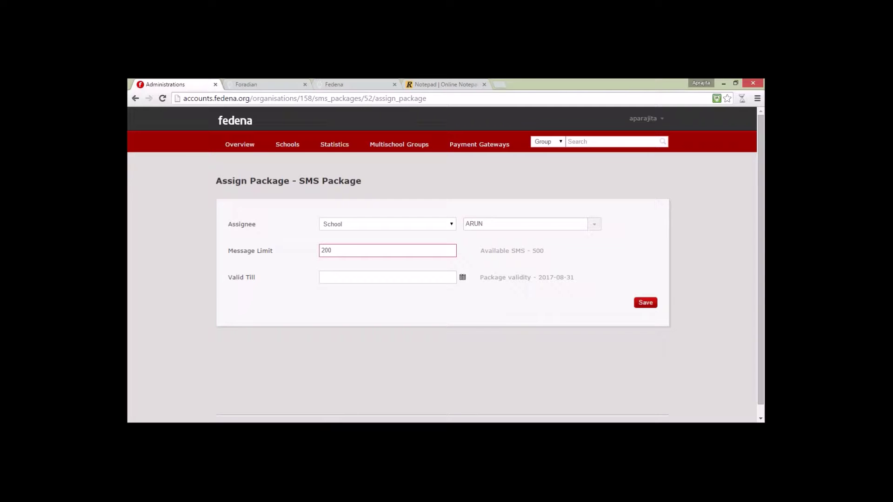
{"action": "left_click", "coordinate": [462, 277]}
{"action": "left_click", "coordinate": [373, 328]}
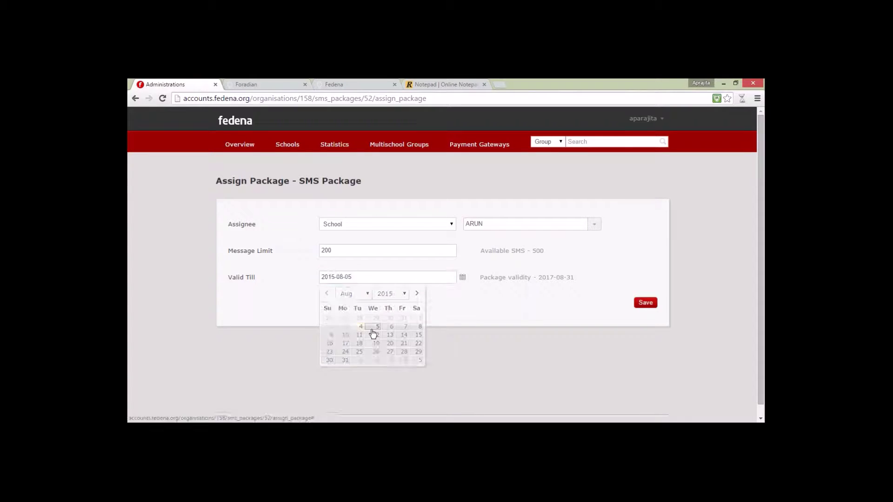
{"action": "left_click", "coordinate": [632, 304]}
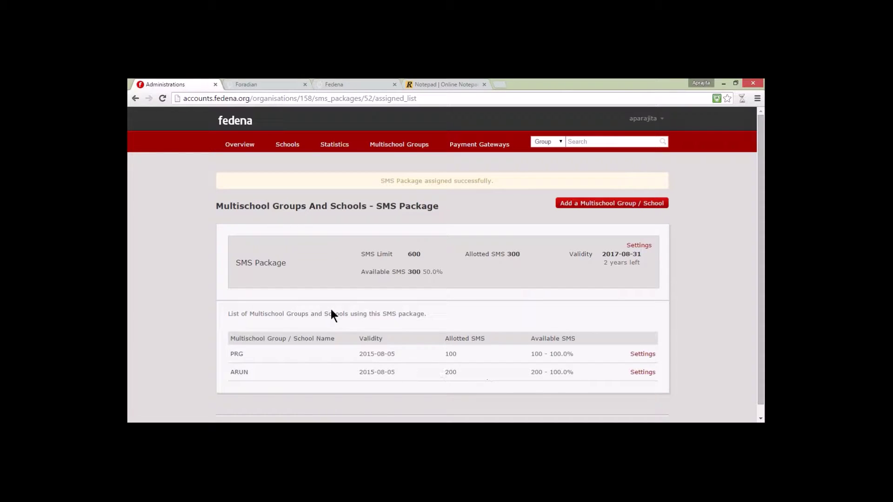
Step: Add a new assignee with type Multischool Group and select group ABC
{"action": "left_click_drag", "start_coordinate": [286, 266], "coordinate": [235, 266]}
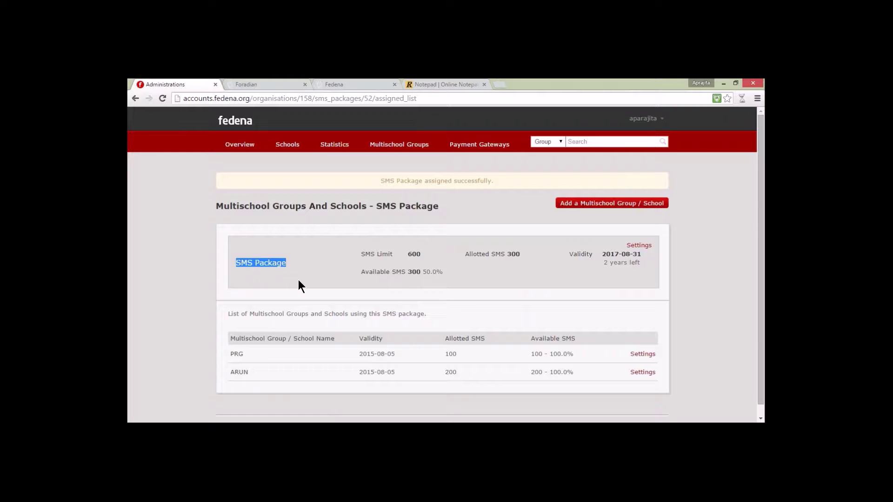
{"action": "mouse_move", "coordinate": [412, 271]}
{"action": "left_mouse_down"}
{"action": "mouse_move", "coordinate": [361, 272]}
{"action": "mouse_move", "coordinate": [407, 272]}
{"action": "left_mouse_up"}
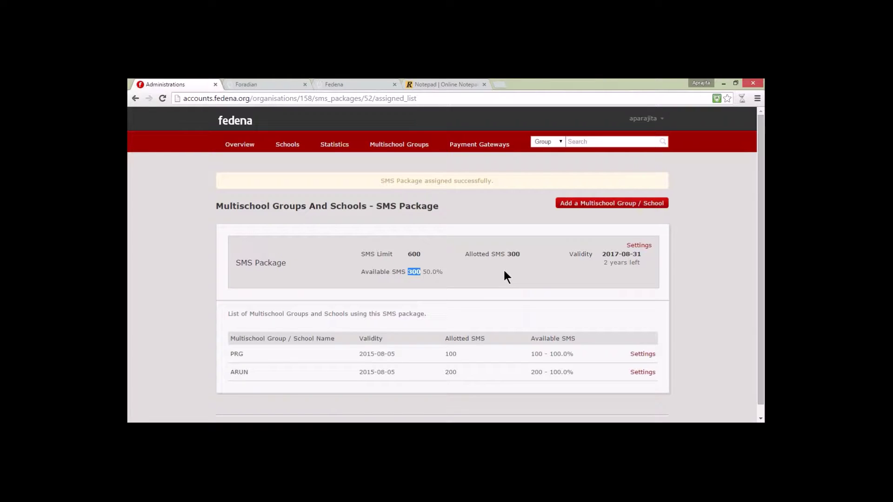
{"action": "left_click", "coordinate": [584, 206]}
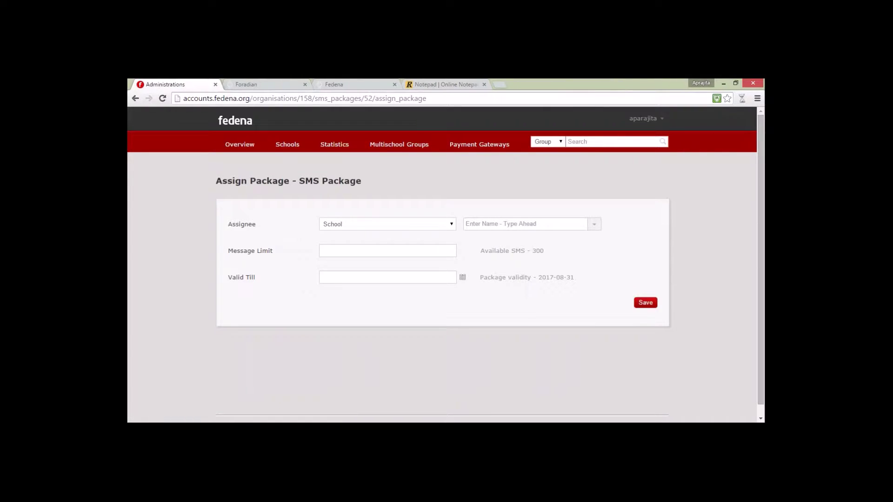
{"action": "left_click", "coordinate": [451, 224]}
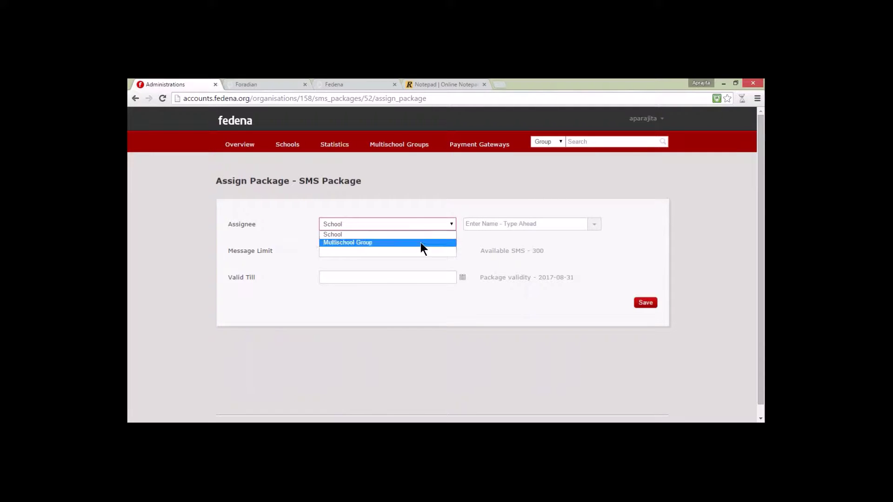
{"action": "left_click", "coordinate": [421, 243]}
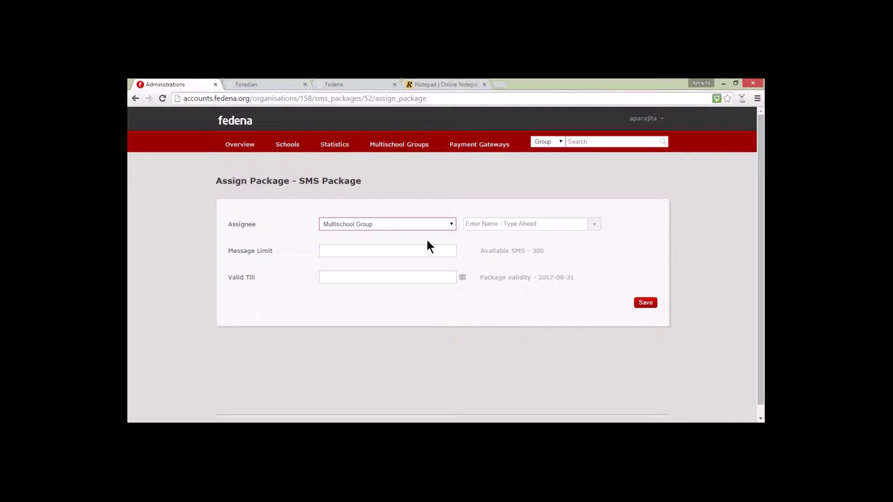
{"action": "left_click", "coordinate": [594, 227]}
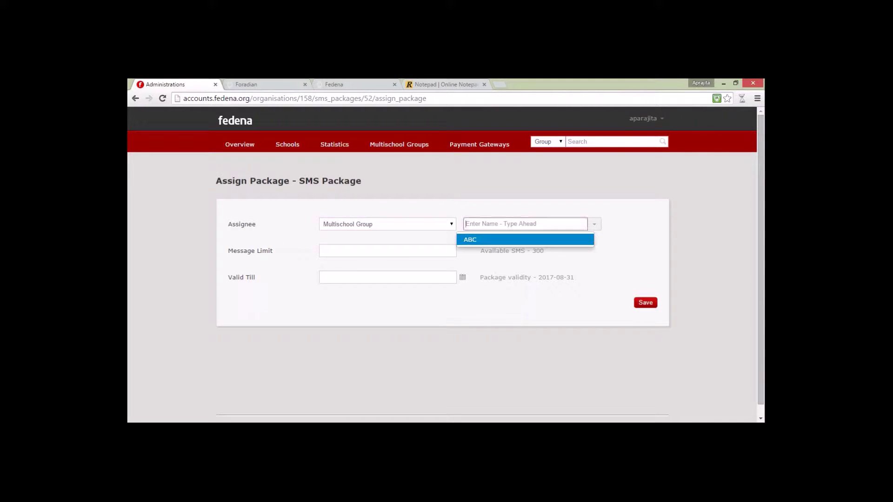
{"action": "left_click", "coordinate": [539, 240]}
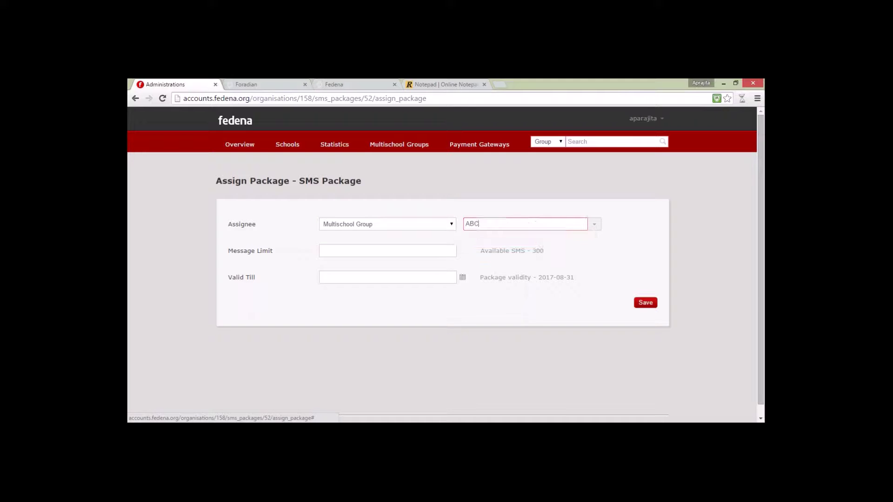
Step: Enter a 300-message limit, set Valid Till to 6 August 2015, and save
{"action": "left_click", "coordinate": [345, 251]}
{"action": "type", "text": "300"}
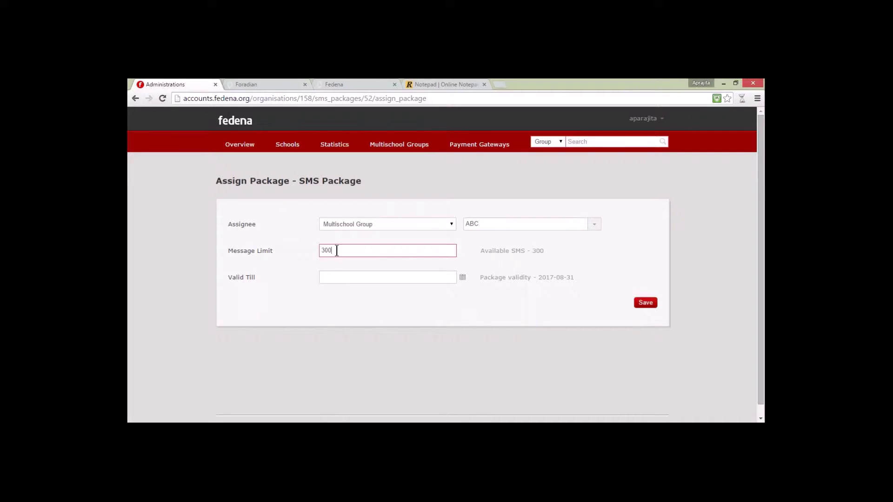
{"action": "left_click", "coordinate": [387, 277]}
{"action": "left_click", "coordinate": [391, 326]}
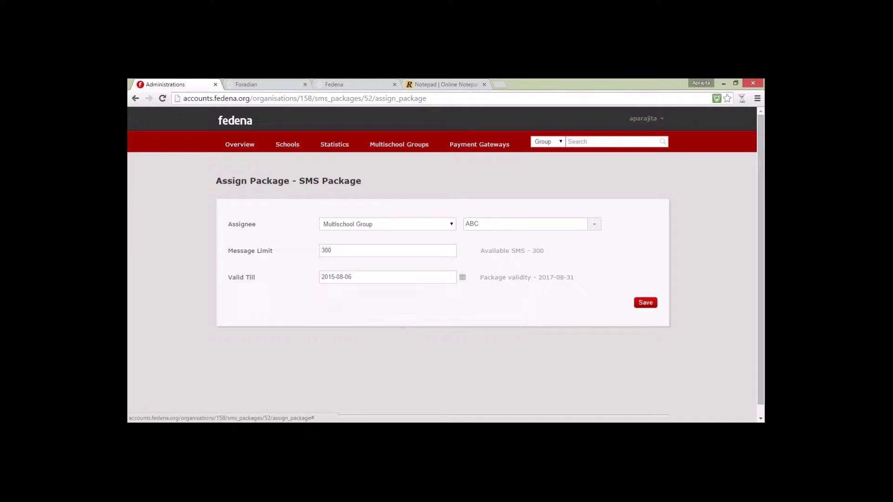
{"action": "left_click", "coordinate": [639, 302]}
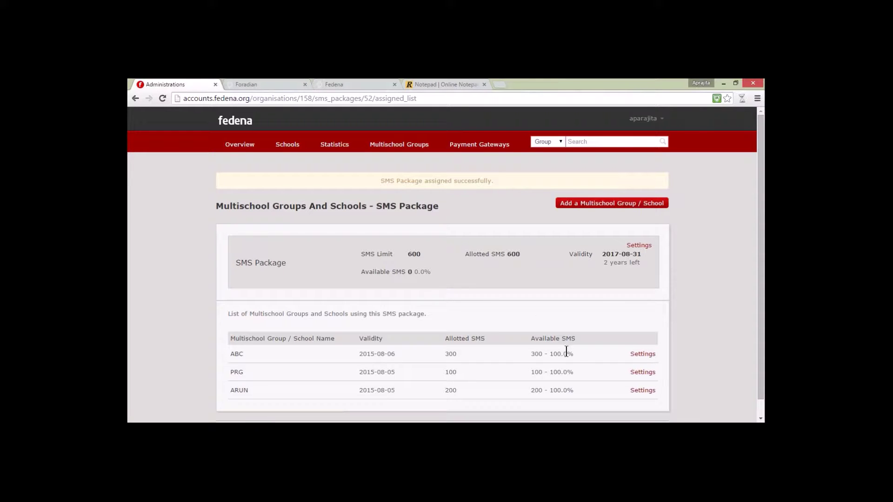
Step: View ABC's SMS Package settings, go back, then save PRG's package settings
{"action": "left_click", "coordinate": [650, 355]}
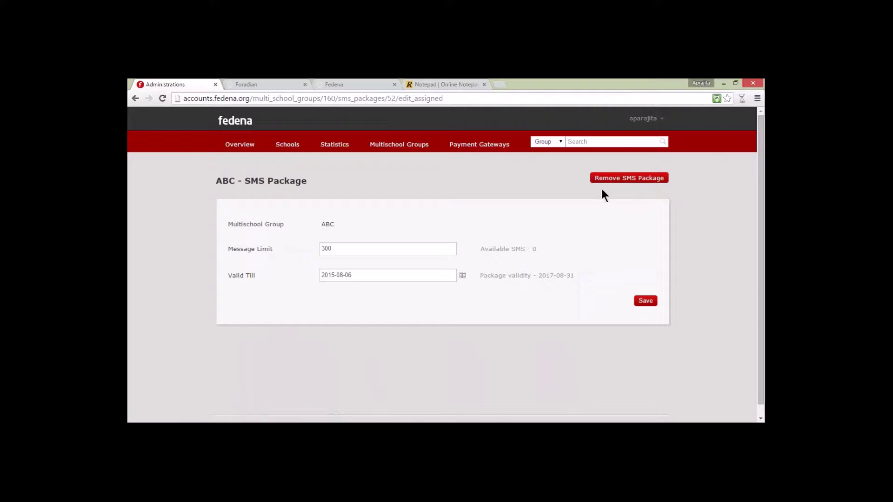
{"action": "key", "text": "alt+Left"}
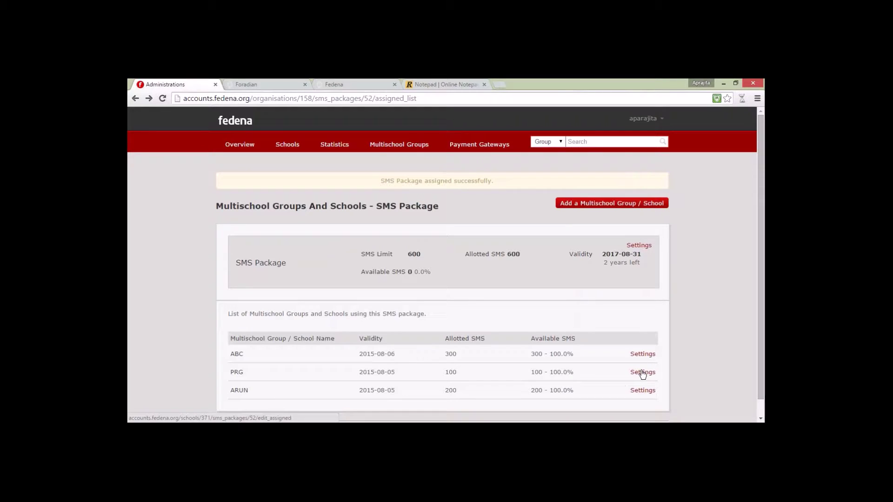
{"action": "left_click", "coordinate": [642, 373]}
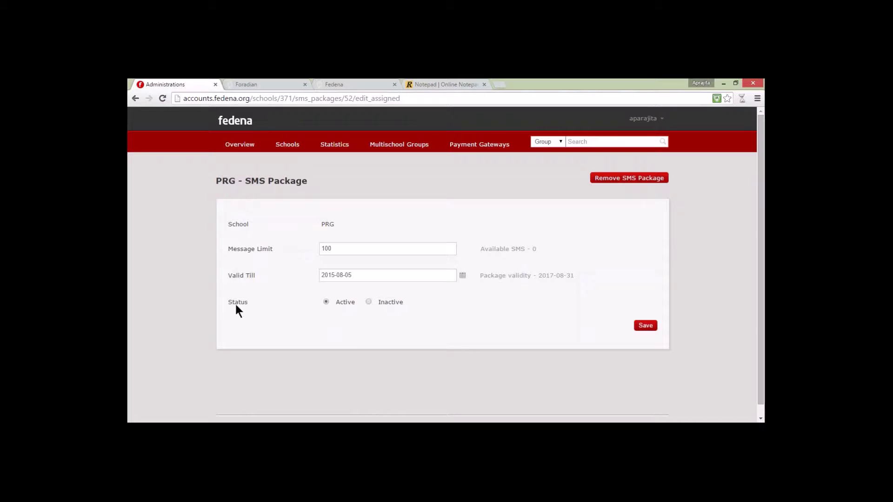
{"action": "left_click", "coordinate": [647, 323]}
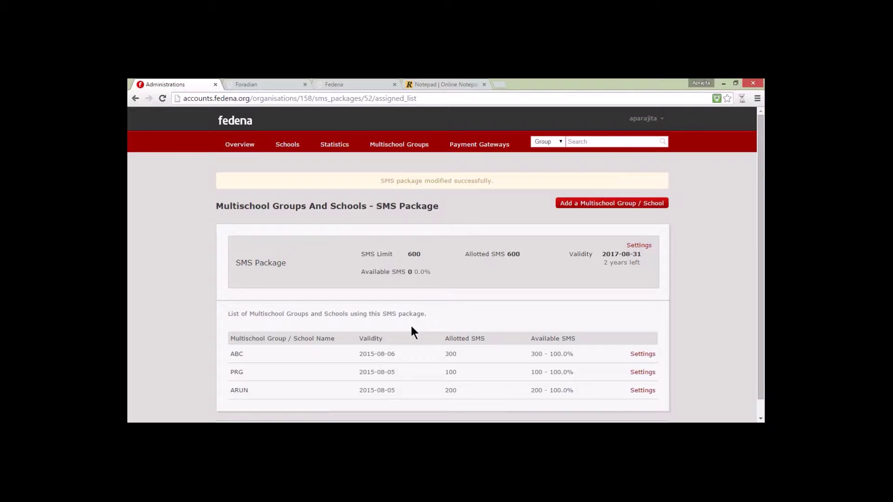
{"action": "left_click", "coordinate": [644, 119]}
Step: From the Company profile's SMS tab, open the Schools list for New SMS Package
{"action": "left_click", "coordinate": [623, 148]}
{"action": "left_click", "coordinate": [232, 280]}
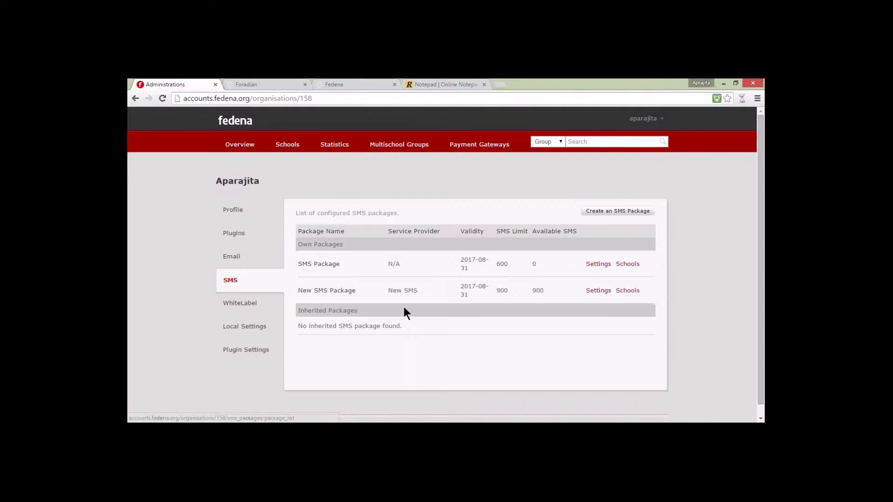
{"action": "left_click_drag", "start_coordinate": [298, 290], "coordinate": [641, 292]}
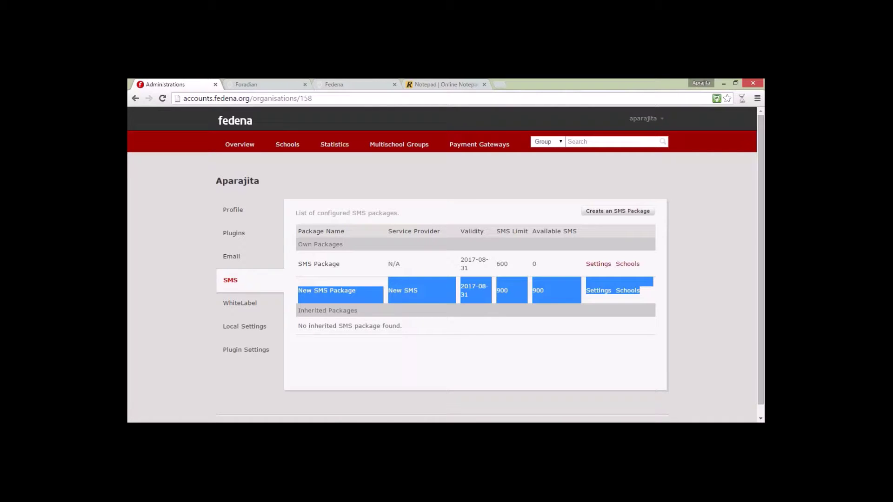
{"action": "left_click", "coordinate": [642, 292]}
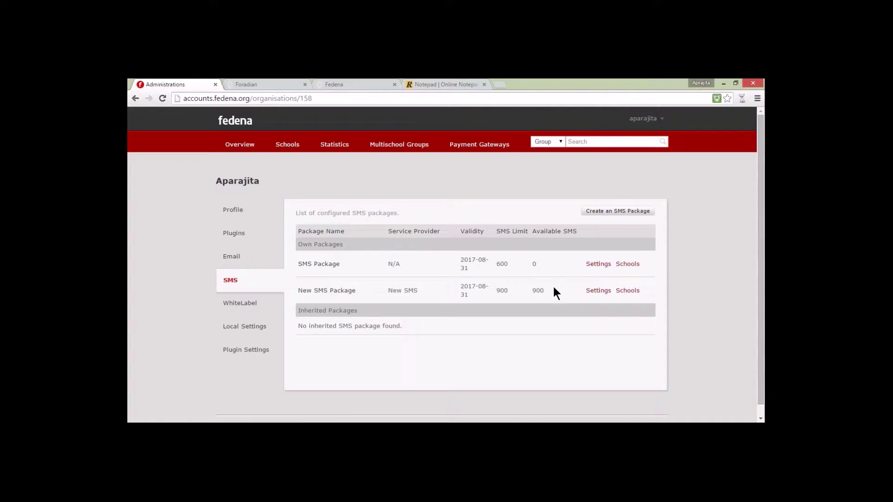
{"action": "left_click", "coordinate": [627, 290]}
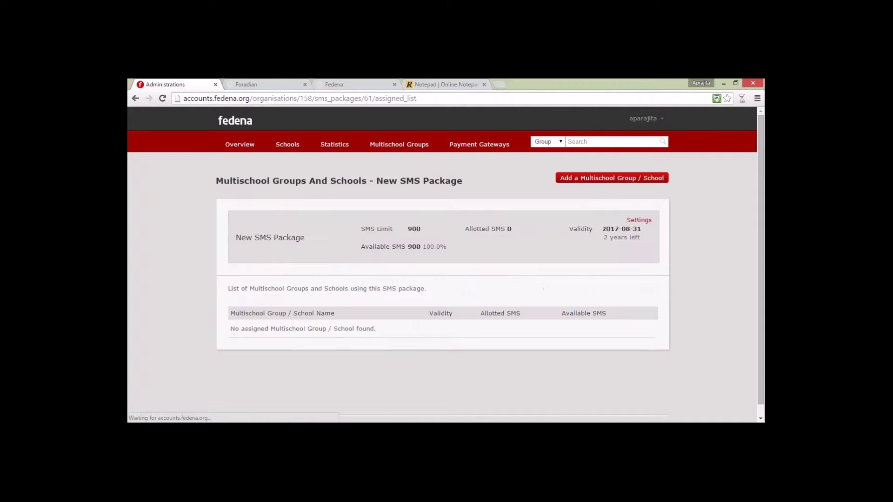
Step: Add a new assignee, keeping type School and selecting school PRG
{"action": "left_click", "coordinate": [587, 179]}
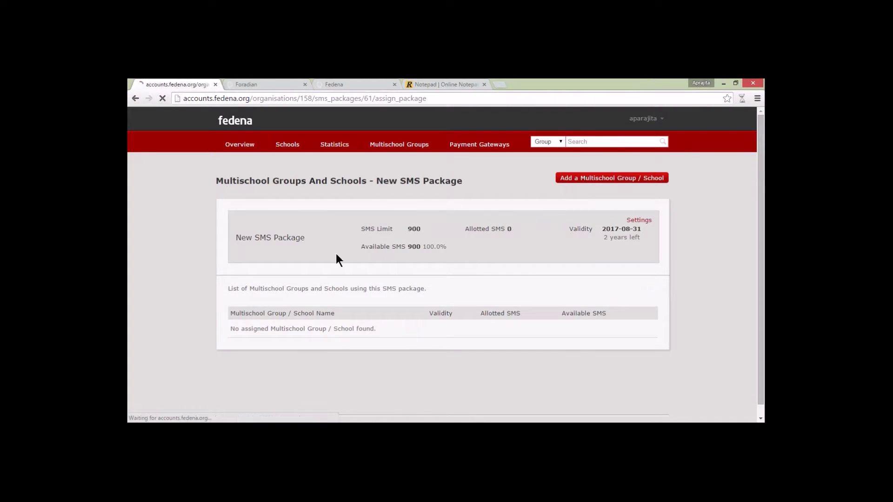
{"action": "left_click", "coordinate": [339, 224]}
{"action": "left_click", "coordinate": [339, 232]}
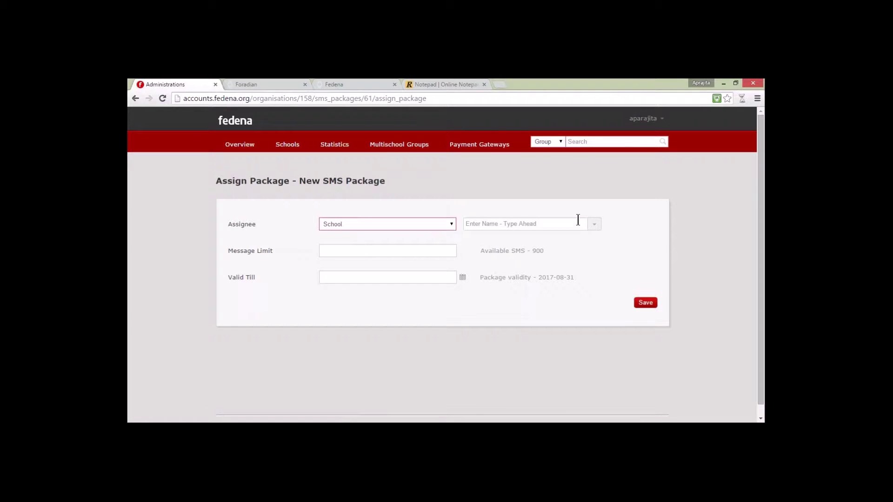
{"action": "left_click", "coordinate": [578, 222]}
{"action": "left_click", "coordinate": [517, 240]}
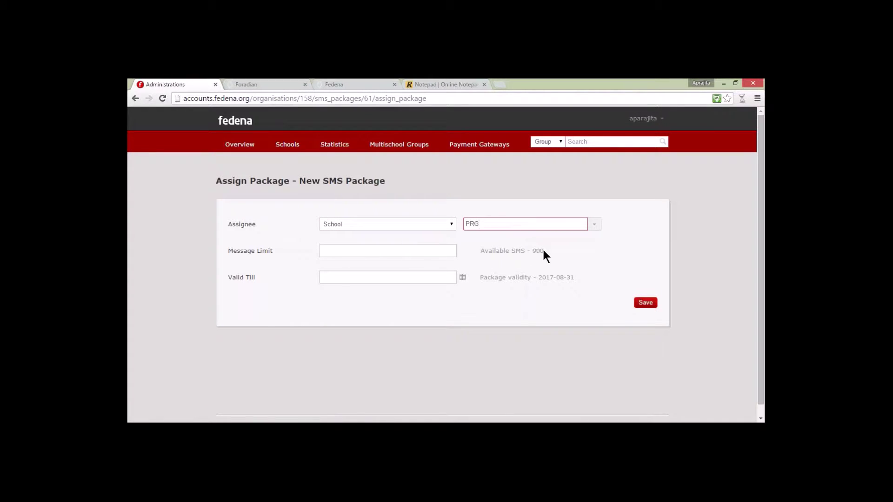
Step: Enter a 200-message limit, set Valid Till to 5 August 2015, and save
{"action": "left_click", "coordinate": [381, 251]}
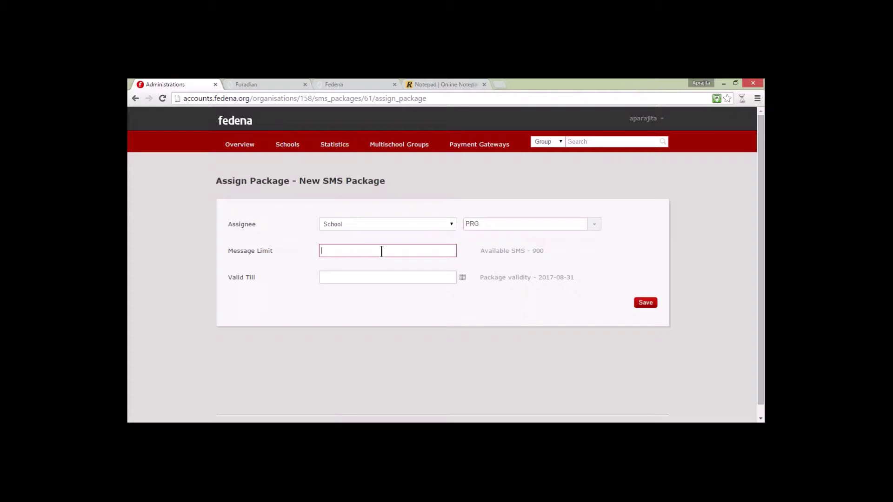
{"action": "type", "text": "200"}
{"action": "left_click", "coordinate": [464, 280]}
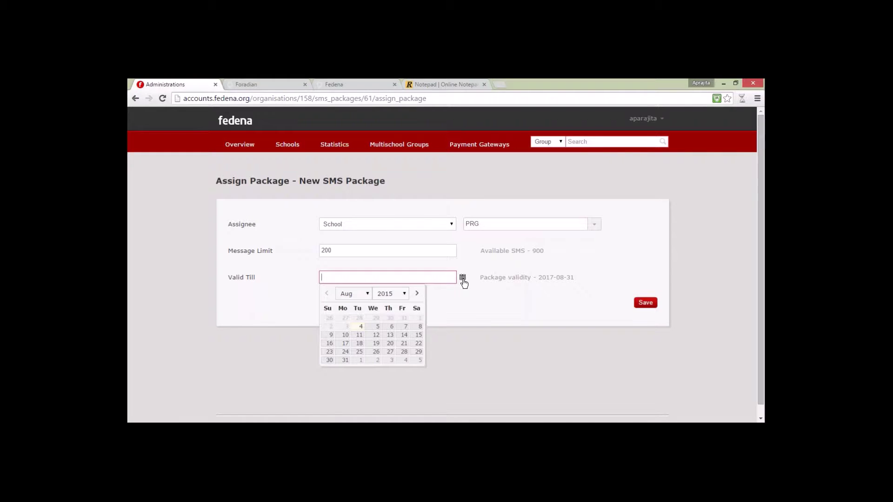
{"action": "left_click", "coordinate": [372, 329]}
{"action": "left_click", "coordinate": [644, 303]}
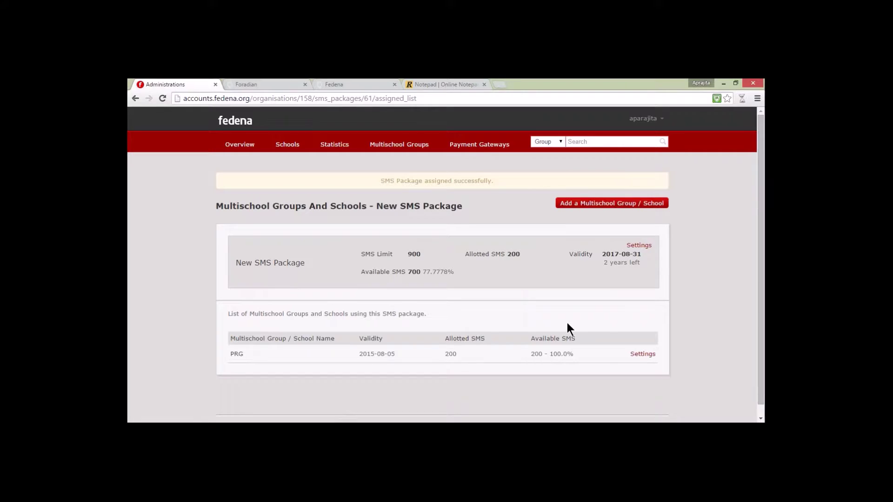
Step: Save PRG's New SMS Package assignment as Inactive
{"action": "left_click", "coordinate": [641, 354]}
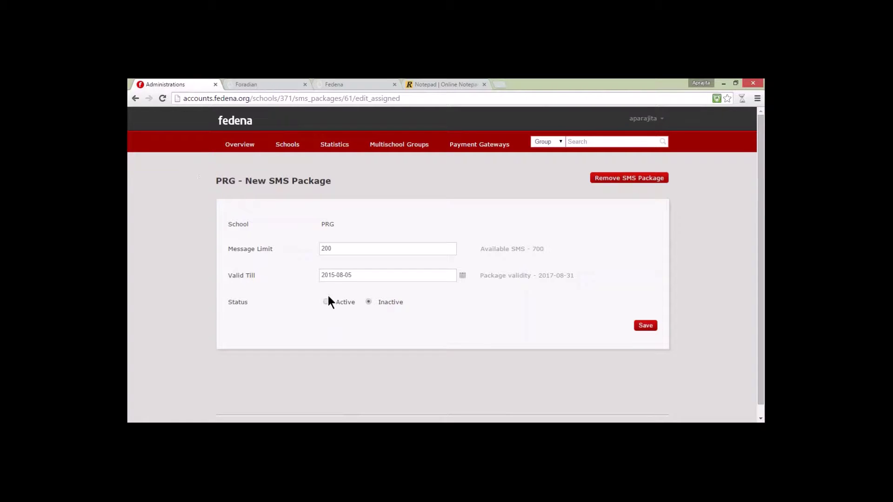
{"action": "left_click", "coordinate": [653, 325]}
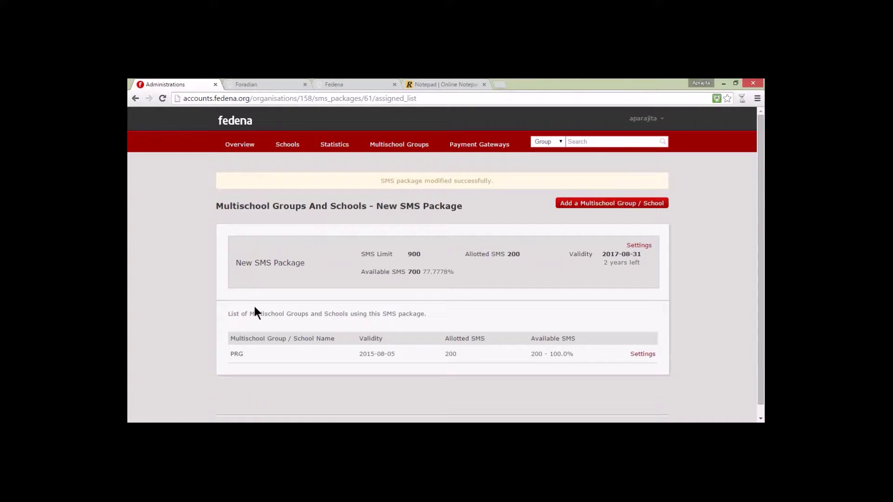
{"action": "left_click", "coordinate": [644, 119]}
Step: Review PRG's SMS Package settings, then visit the Notepad tab and return to Fedena
{"action": "left_click", "coordinate": [637, 148]}
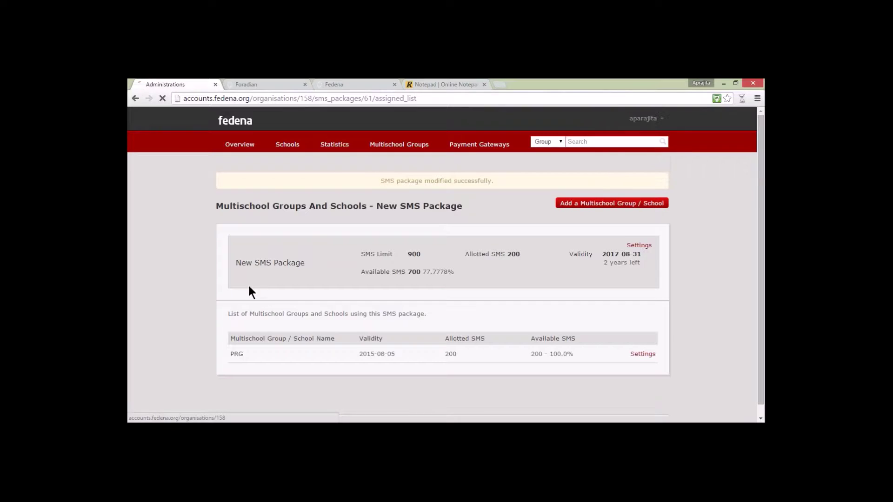
{"action": "left_click", "coordinate": [230, 281]}
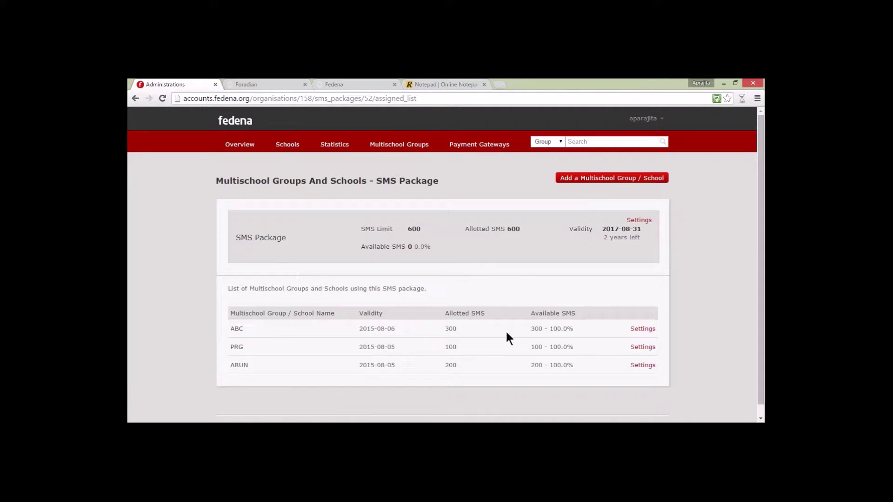
{"action": "left_click", "coordinate": [641, 348]}
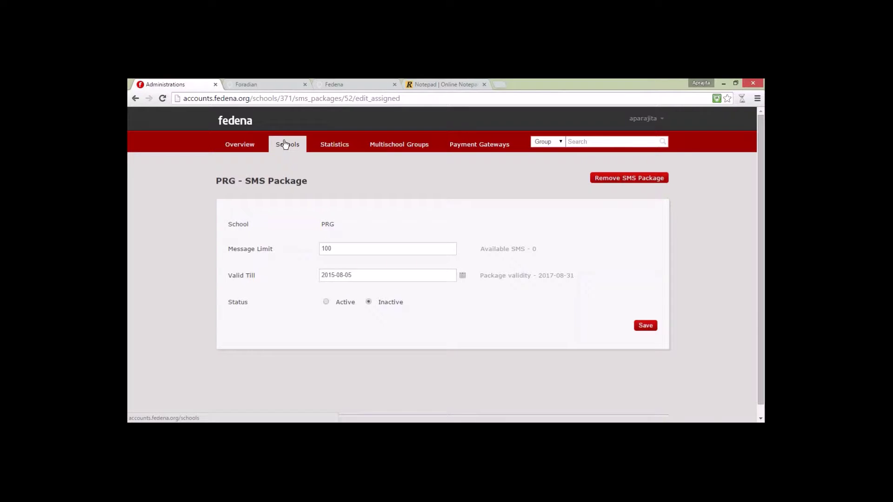
{"action": "left_click", "coordinate": [423, 84]}
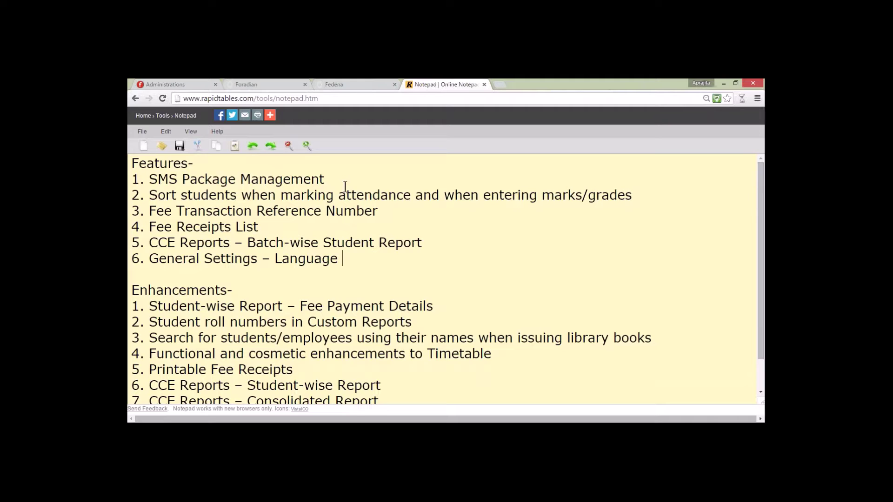
{"action": "left_click", "coordinate": [363, 85]}
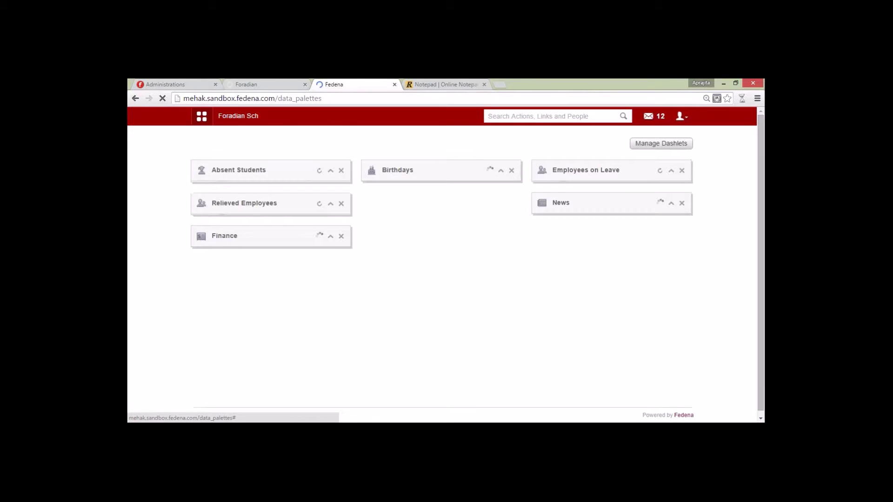
Step: Open the Academics attendance register for batch G1 - A(2015-2016)
{"action": "left_click", "coordinate": [201, 116]}
{"action": "left_click", "coordinate": [268, 141]}
{"action": "mouse_move", "coordinate": [255, 174]}
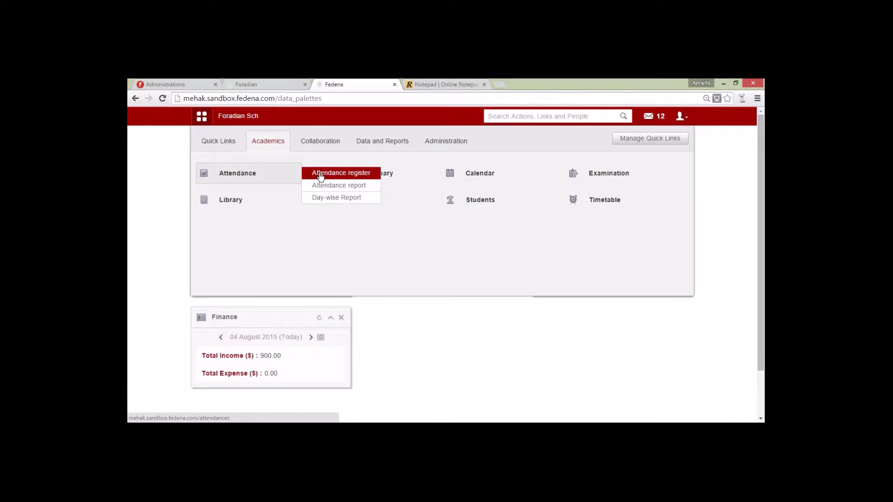
{"action": "left_click", "coordinate": [320, 176]}
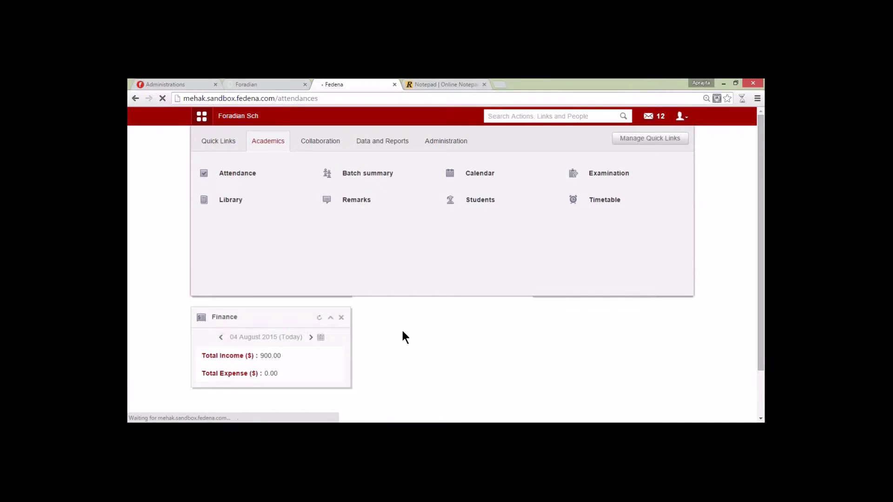
{"action": "left_click", "coordinate": [344, 210]}
{"action": "left_click", "coordinate": [399, 239]}
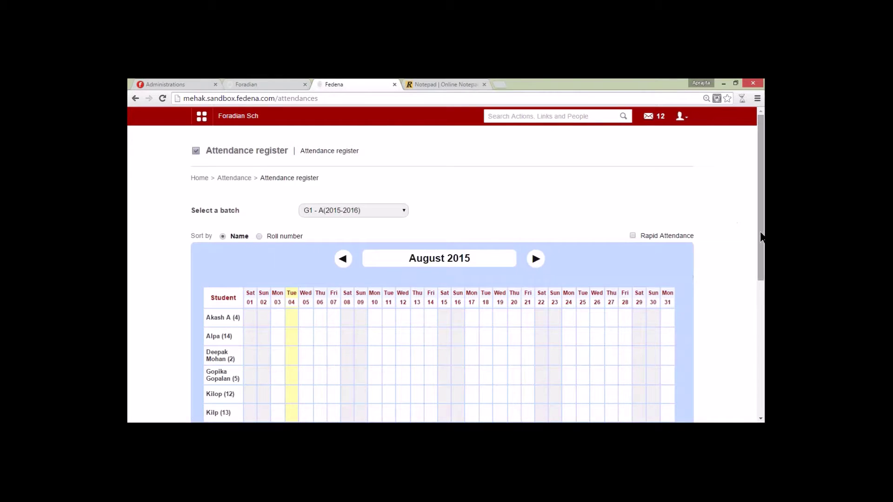
Step: Sort the student list by Roll number, then switch back to Name
{"action": "left_click_drag", "start_coordinate": [759, 235], "coordinate": [760, 264]}
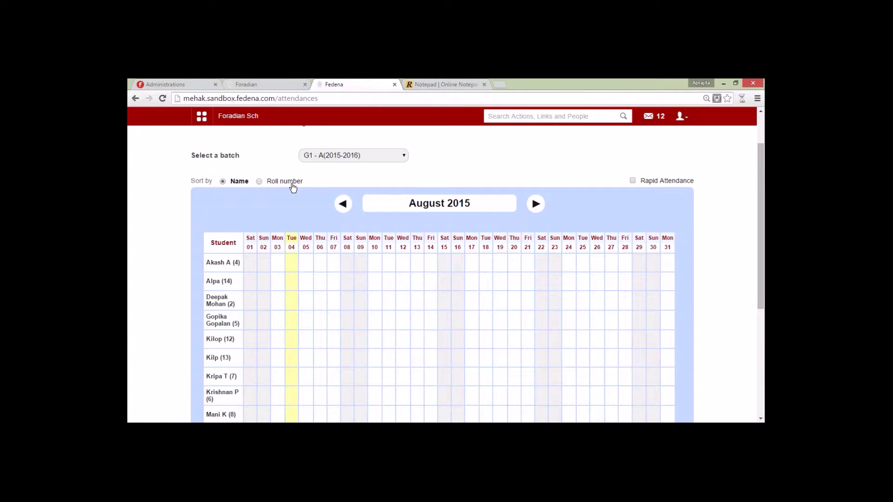
{"action": "scroll", "coordinate": [228, 318], "scroll_direction": "down", "scroll_amount": 3}
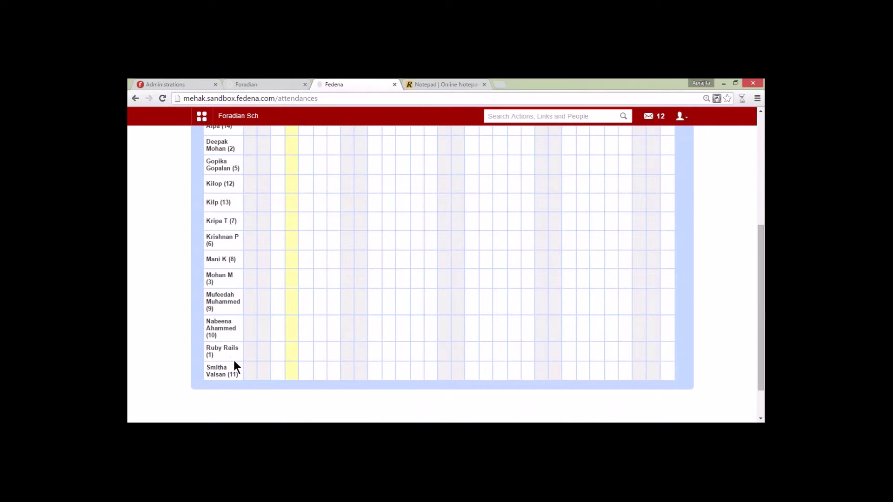
{"action": "scroll", "coordinate": [211, 174], "scroll_direction": "up", "scroll_amount": 3}
{"action": "left_click", "coordinate": [259, 181]}
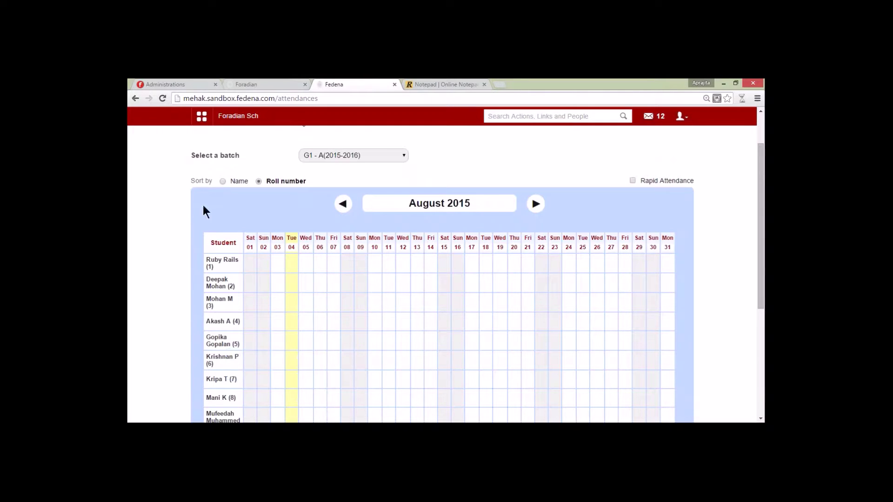
{"action": "left_click", "coordinate": [224, 182]}
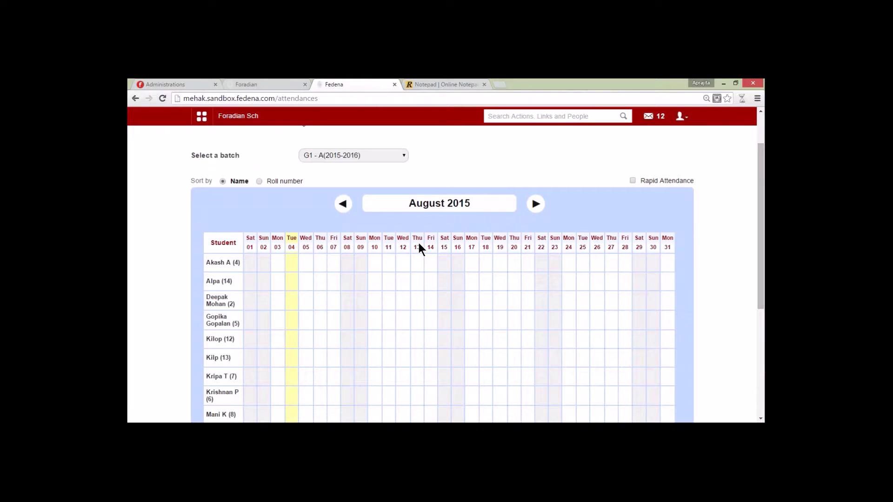
{"action": "scroll", "coordinate": [225, 139], "scroll_direction": "up", "scroll_amount": 1}
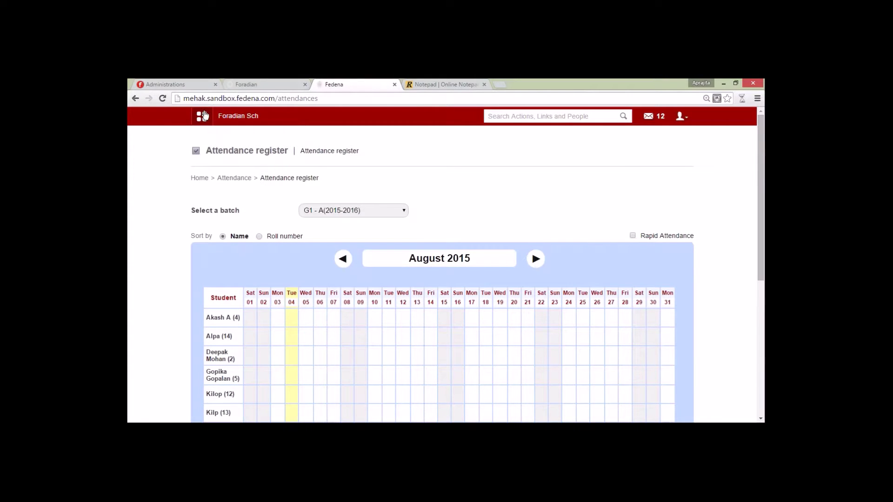
Step: Open English marks entry for Assessment 1 of Grade 1(Normal) batch G1 - A(2015-2016)
{"action": "left_click", "coordinate": [204, 116]}
{"action": "left_click", "coordinate": [289, 140]}
{"action": "mouse_move", "coordinate": [621, 183]}
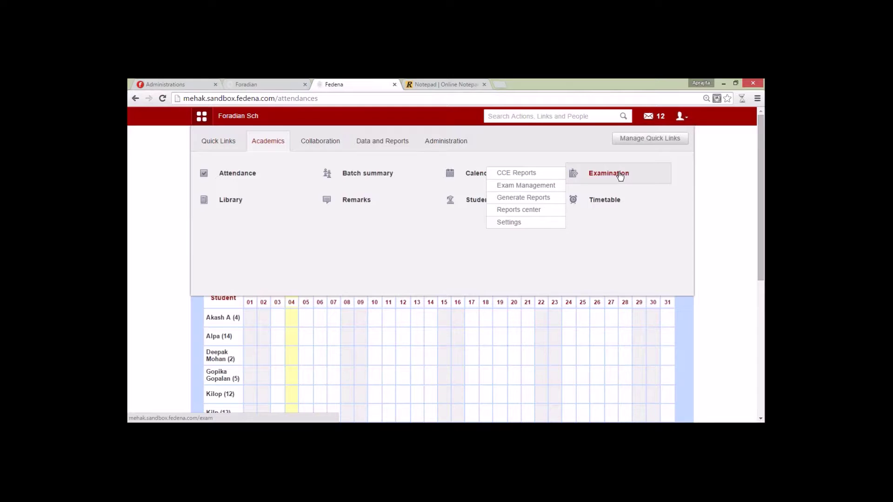
{"action": "left_click", "coordinate": [523, 186]}
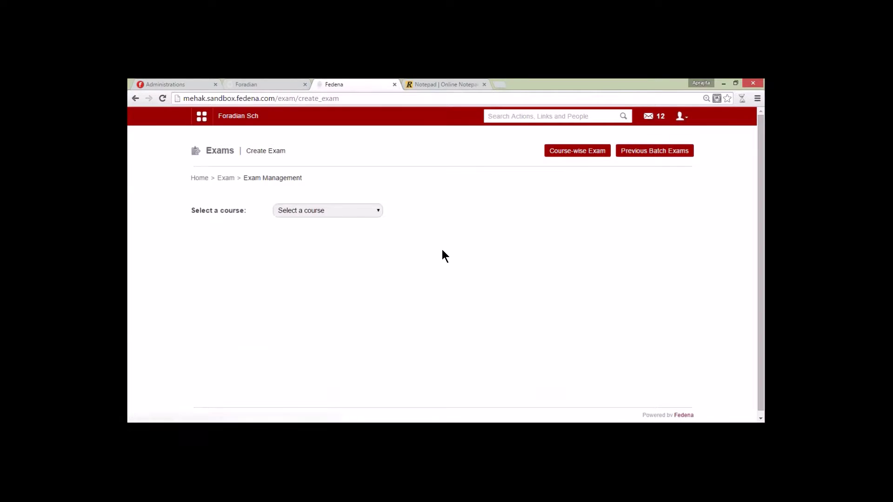
{"action": "left_click", "coordinate": [350, 212]}
{"action": "left_click", "coordinate": [342, 285]}
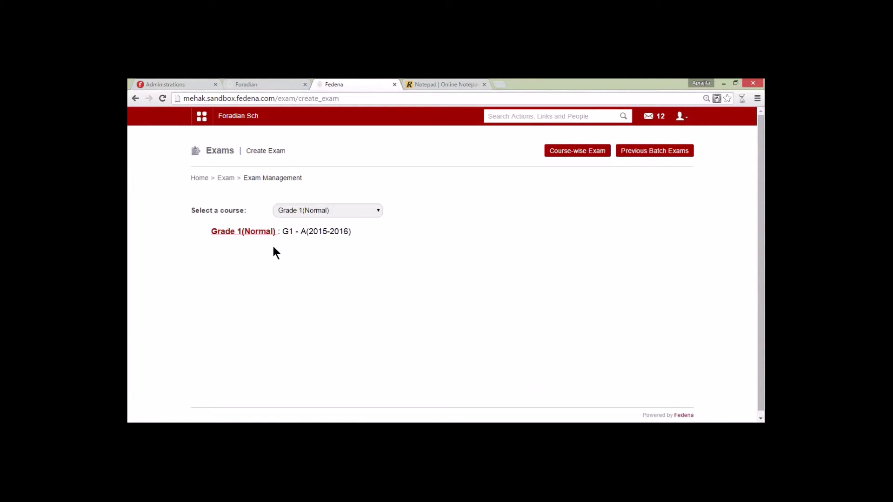
{"action": "left_click", "coordinate": [267, 232]}
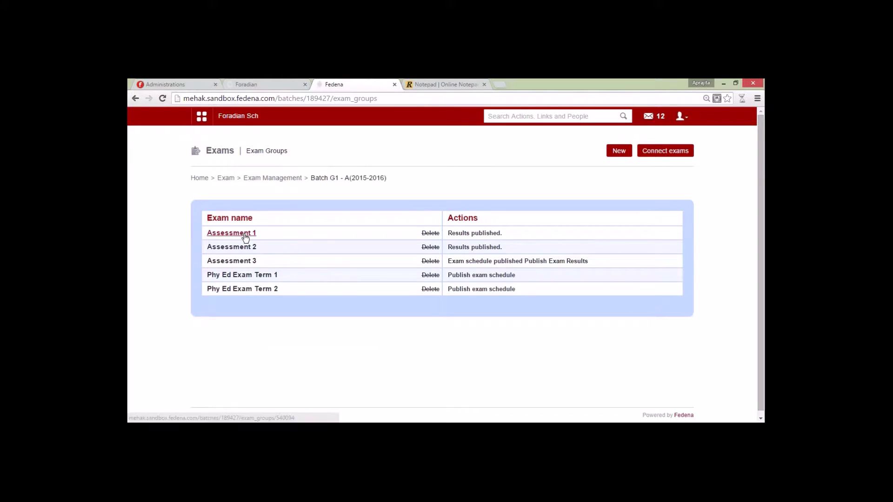
{"action": "left_click", "coordinate": [219, 233]}
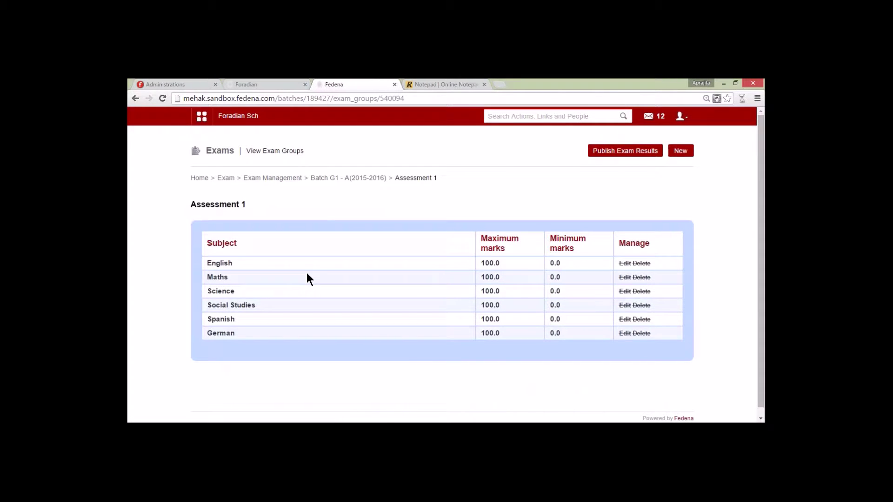
{"action": "left_click", "coordinate": [223, 263]}
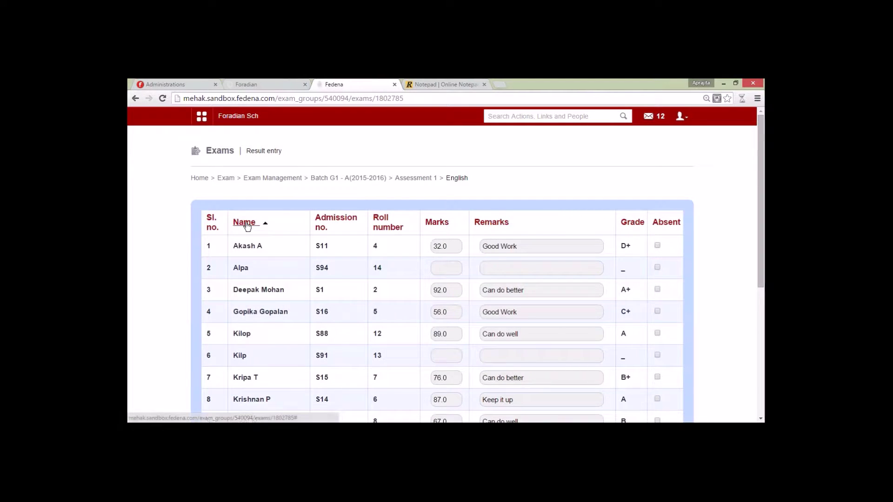
Step: Sort the students by Name, then Admission no., and finally Roll number
{"action": "left_click", "coordinate": [245, 223]}
{"action": "left_click", "coordinate": [246, 224]}
{"action": "left_click", "coordinate": [333, 221]}
{"action": "left_click", "coordinate": [333, 221]}
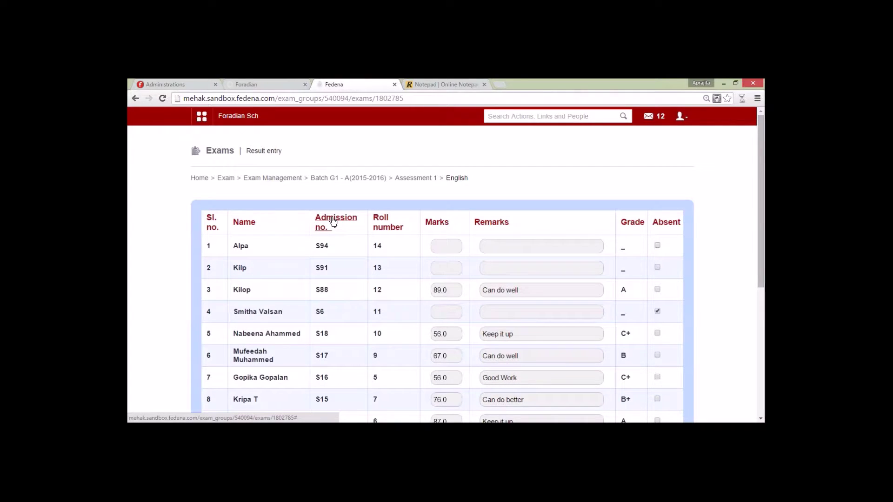
{"action": "left_click", "coordinate": [383, 223]}
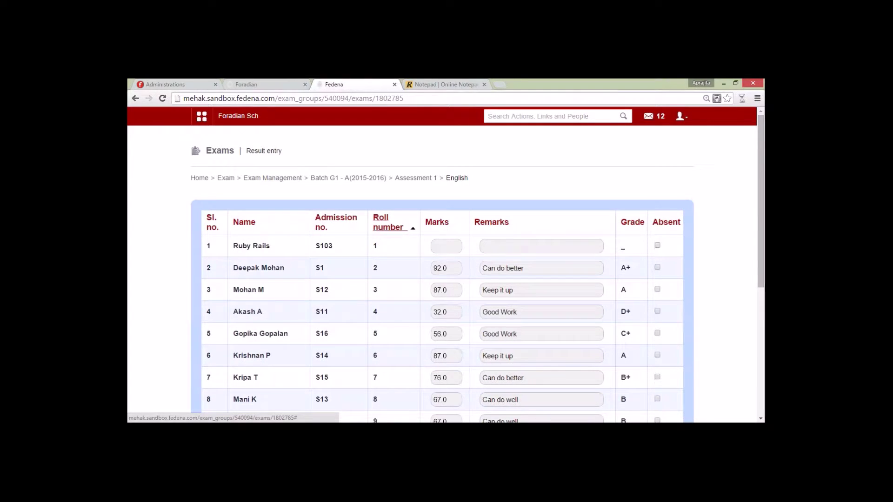
{"action": "scroll", "coordinate": [380, 290], "scroll_direction": "down", "scroll_amount": 5}
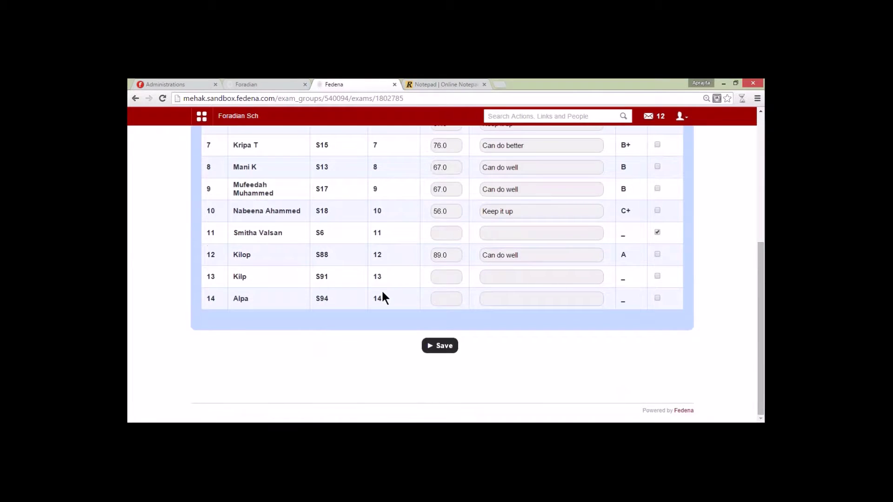
{"action": "scroll", "coordinate": [383, 292], "scroll_direction": "up", "scroll_amount": 5}
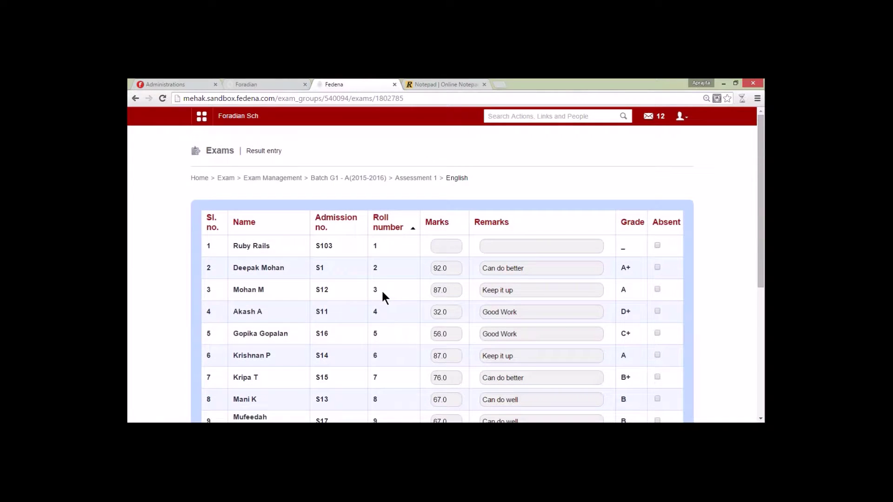
{"action": "scroll", "coordinate": [383, 277], "scroll_direction": "down", "scroll_amount": 5}
{"action": "scroll", "coordinate": [385, 281], "scroll_direction": "up", "scroll_amount": 5}
Step: Select the first student's mark field, then visit the Notepad tab and return to Fedena
{"action": "left_click", "coordinate": [446, 247]}
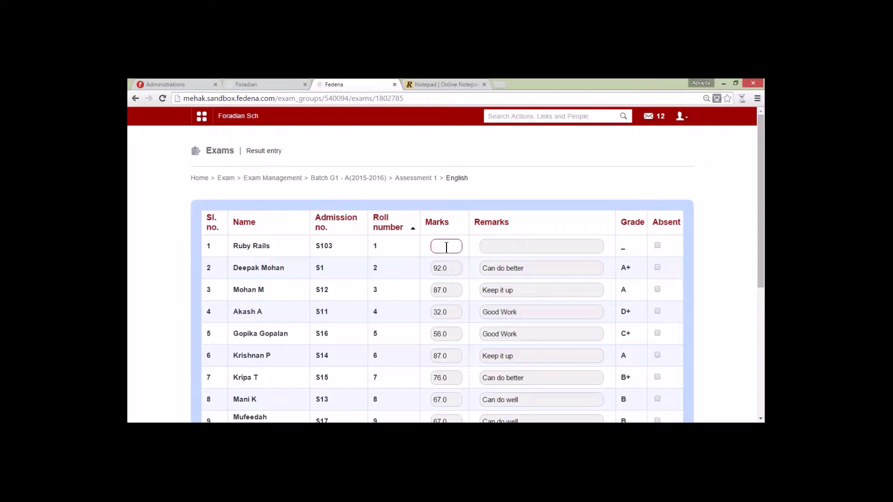
{"action": "left_click", "coordinate": [435, 84]}
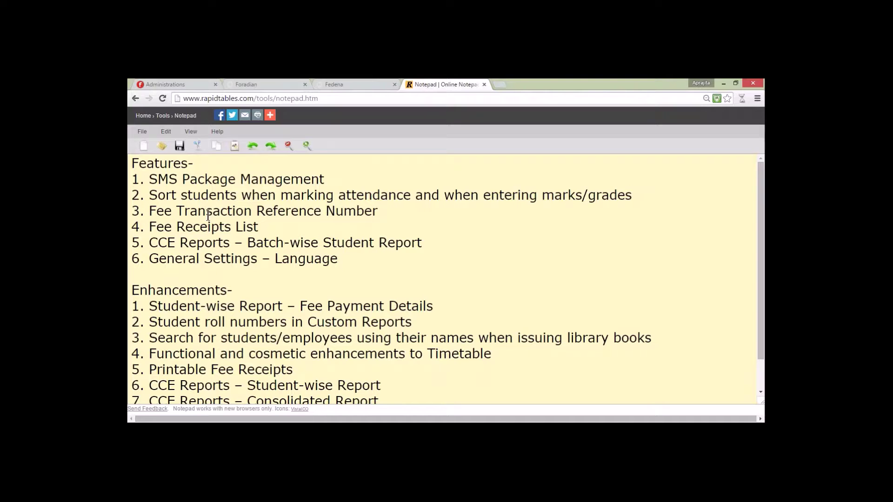
{"action": "left_click", "coordinate": [345, 82]}
Step: Open fee collection in the Administration Finance module
{"action": "left_click", "coordinate": [200, 117]}
{"action": "left_click", "coordinate": [432, 145]}
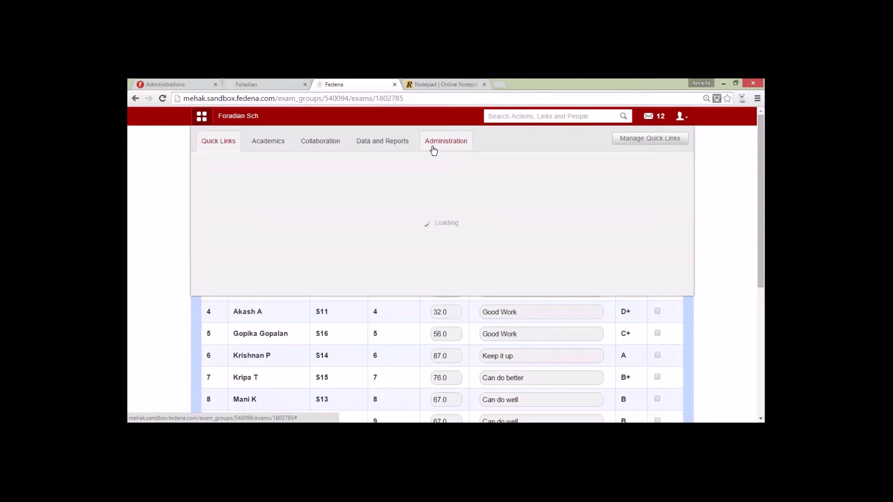
{"action": "left_click", "coordinate": [241, 179]}
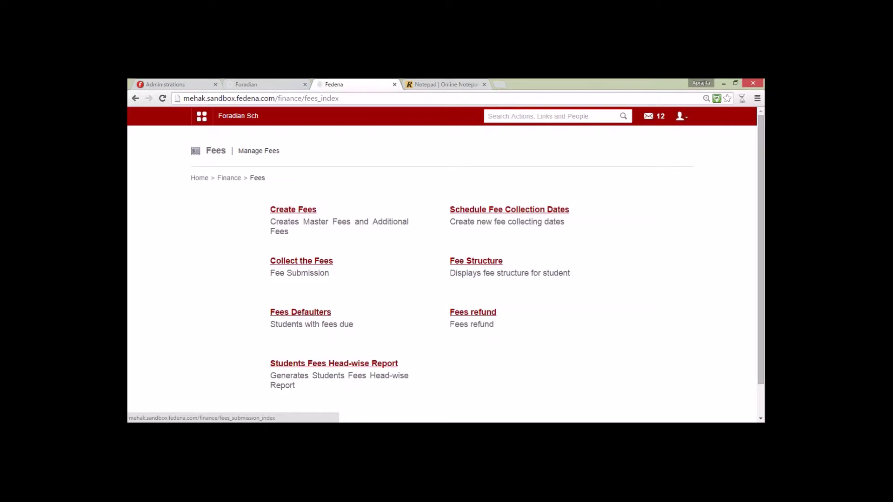
{"action": "left_click", "coordinate": [302, 260]}
Step: In fee submission by batch, choose G1 - A(2015-2016) and Academic Fee_2014-15, showing 2300.00 due
{"action": "left_click", "coordinate": [310, 210]}
{"action": "left_click", "coordinate": [284, 210]}
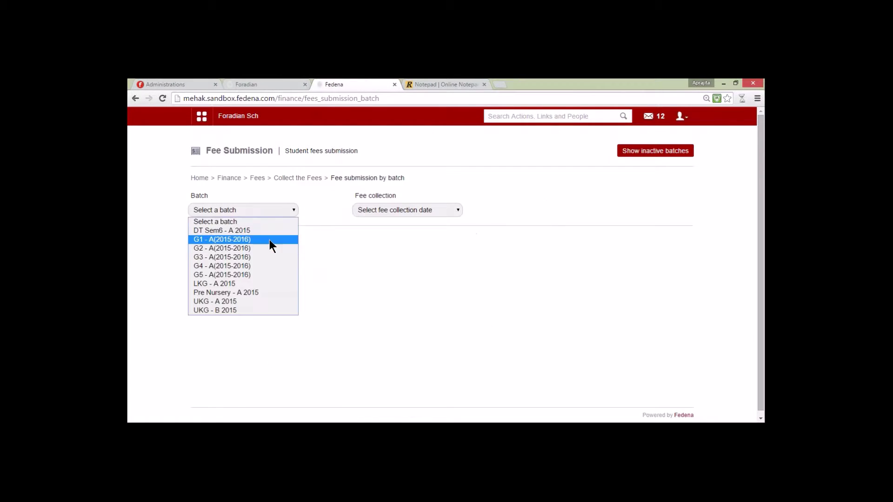
{"action": "left_click", "coordinate": [269, 239]}
{"action": "left_click", "coordinate": [382, 212]}
{"action": "left_click", "coordinate": [389, 238]}
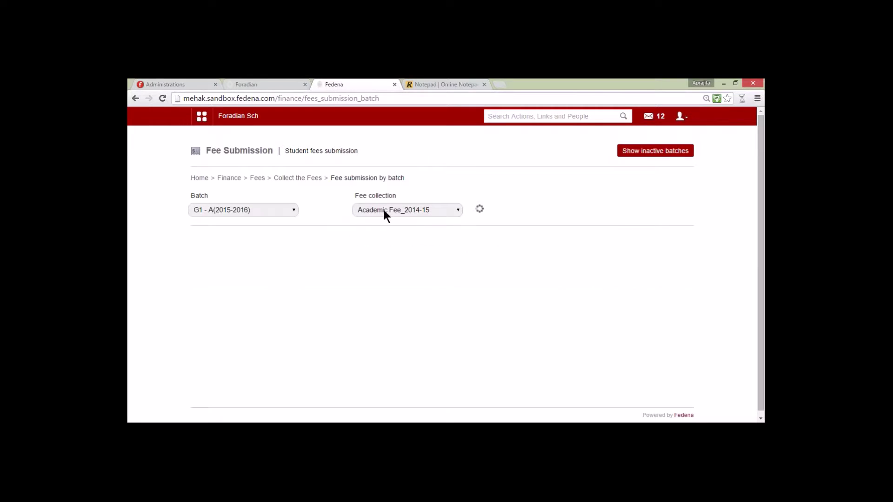
{"action": "scroll", "coordinate": [420, 266], "scroll_direction": "down", "scroll_amount": 3}
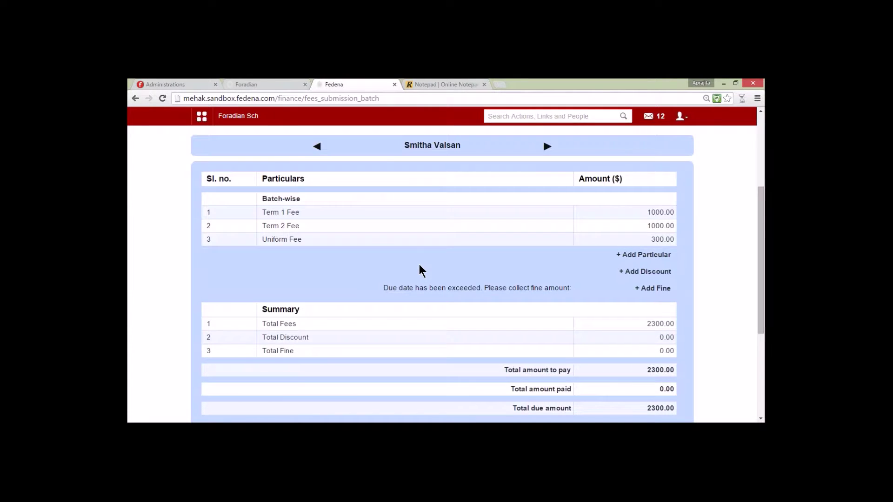
{"action": "scroll", "coordinate": [420, 271], "scroll_direction": "down", "scroll_amount": 3}
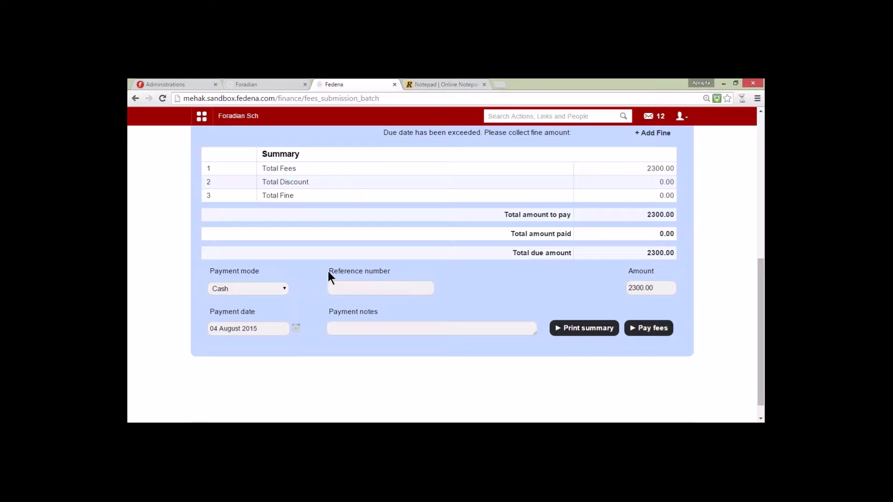
Step: Cycle through the payment modes (Online Payment, Cheque, DD, Others) and settle on Cash
{"action": "left_click", "coordinate": [271, 290]}
{"action": "left_click", "coordinate": [274, 309]}
{"action": "left_click", "coordinate": [273, 288]}
{"action": "left_click", "coordinate": [266, 318]}
{"action": "left_click", "coordinate": [256, 286]}
{"action": "left_click", "coordinate": [253, 326]}
{"action": "left_click", "coordinate": [283, 288]}
{"action": "left_click", "coordinate": [266, 339]}
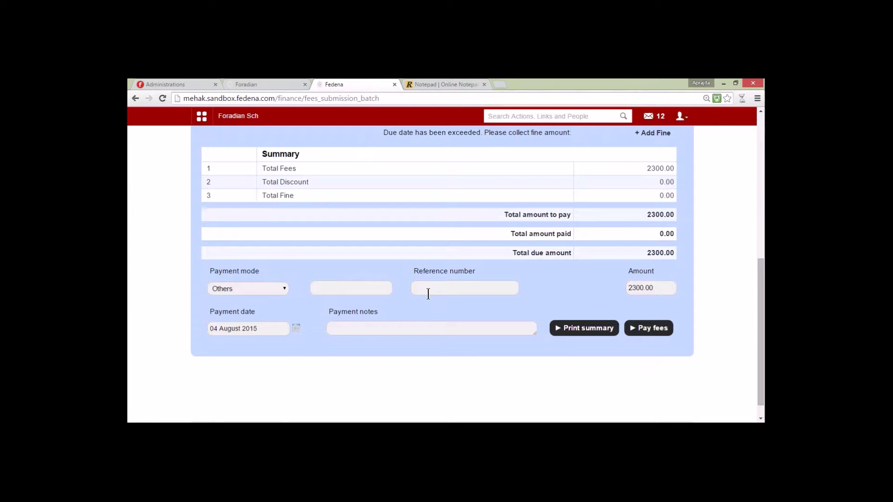
{"action": "left_click", "coordinate": [264, 289]}
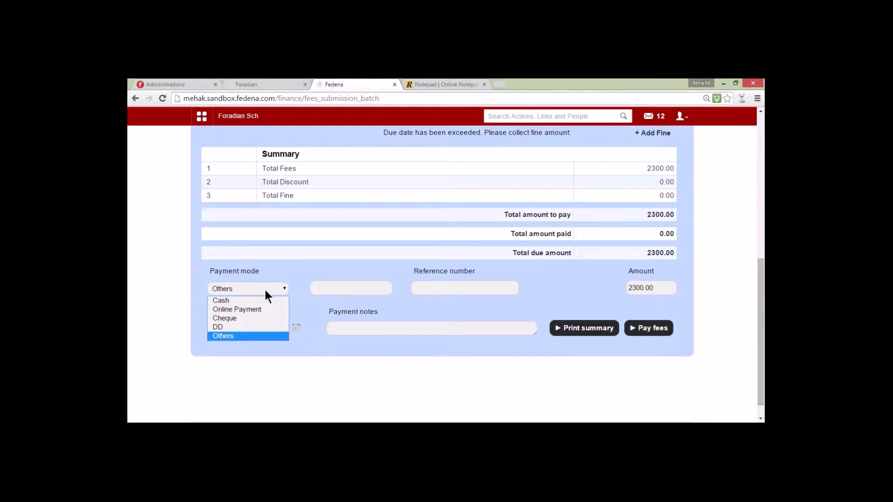
{"action": "left_click", "coordinate": [263, 310]}
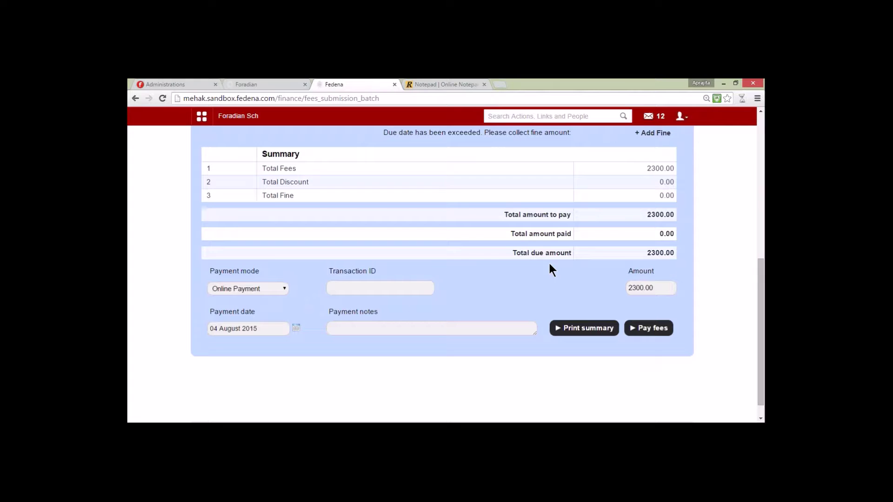
{"action": "left_click", "coordinate": [258, 288]}
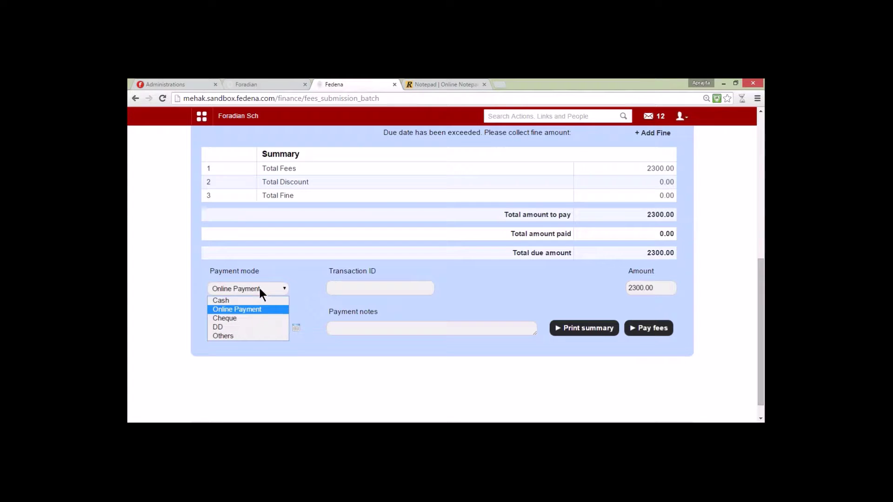
{"action": "left_click", "coordinate": [261, 300]}
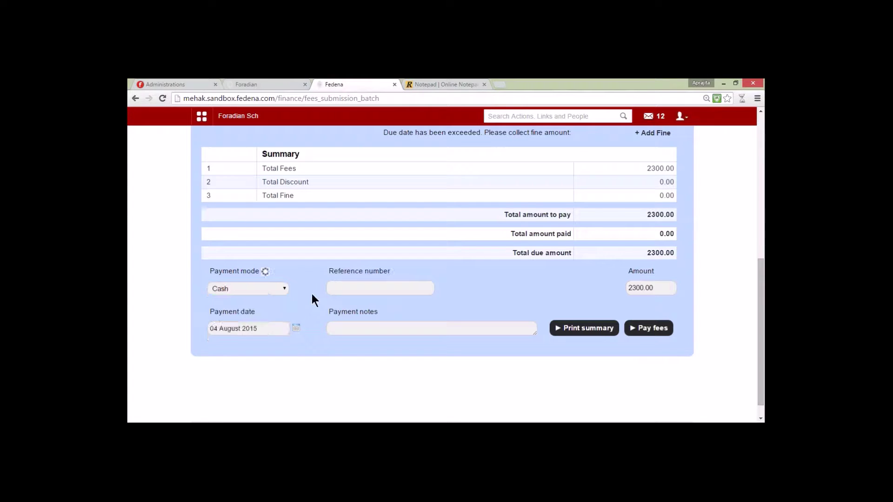
Step: Pay 700 with reference Cash002 and note 'Paid by Cash', then check the payment history
{"action": "left_click", "coordinate": [345, 288]}
{"action": "type", "text": "Cash002"}
{"action": "type", "text": "Paid "}
{"action": "type", "text": "by Cash"}
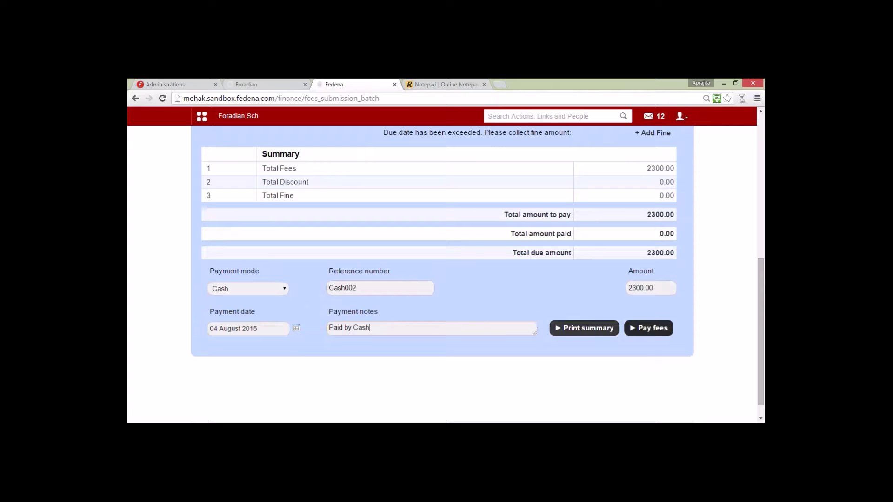
{"action": "left_click_drag", "start_coordinate": [660, 288], "coordinate": [618, 291]}
{"action": "type", "text": "700"}
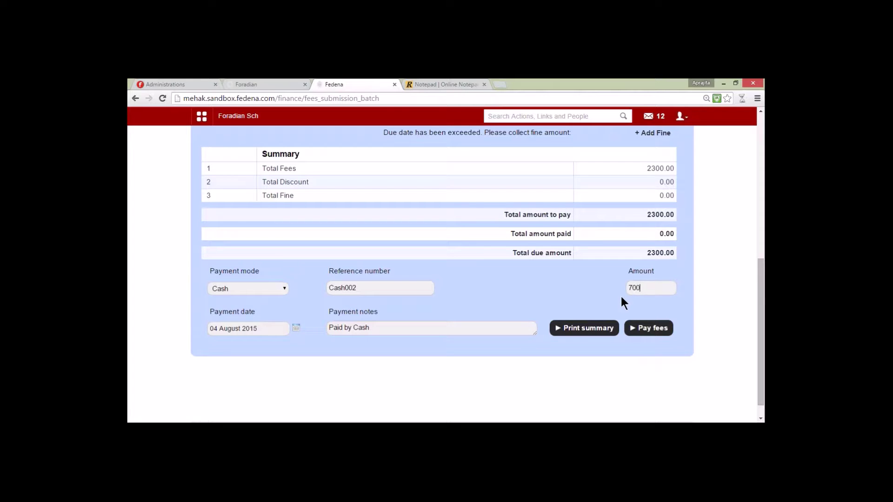
{"action": "left_click", "coordinate": [635, 329]}
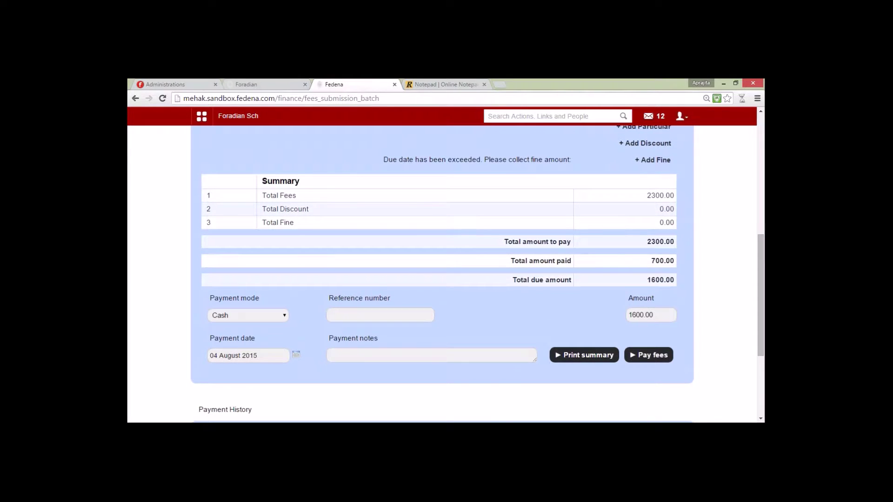
{"action": "scroll", "coordinate": [442, 274], "scroll_direction": "down", "scroll_amount": 3}
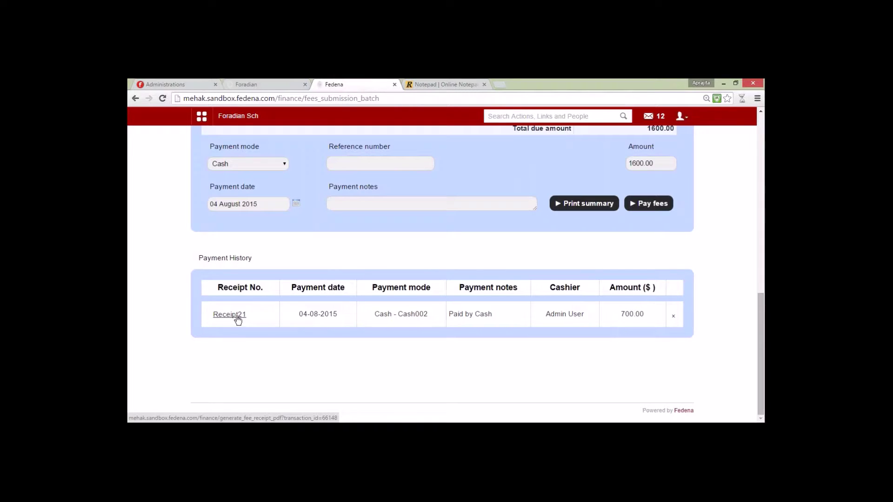
Step: Open Receipt21's PDF fee receipt, zoom in and scroll through it
{"action": "left_click", "coordinate": [238, 319]}
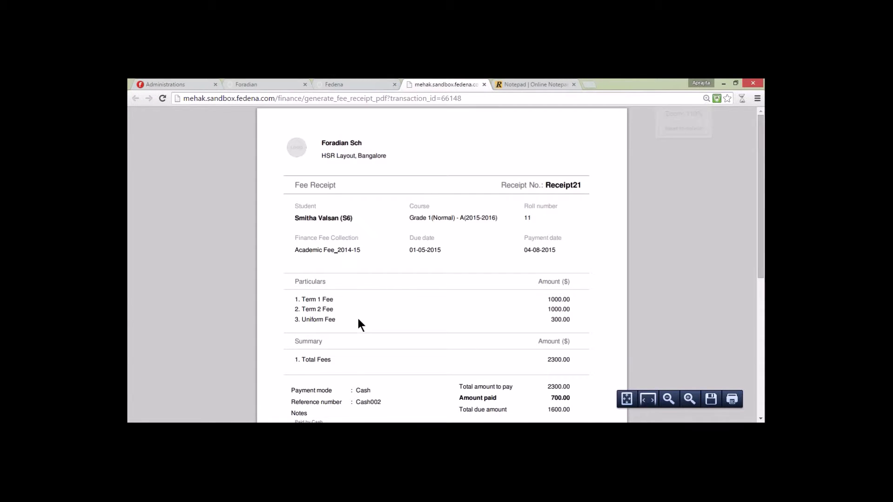
{"action": "key", "text": "ctrl+plus"}
{"action": "key", "text": "ctrl+plus"}
{"action": "key", "text": "ctrl+plus"}
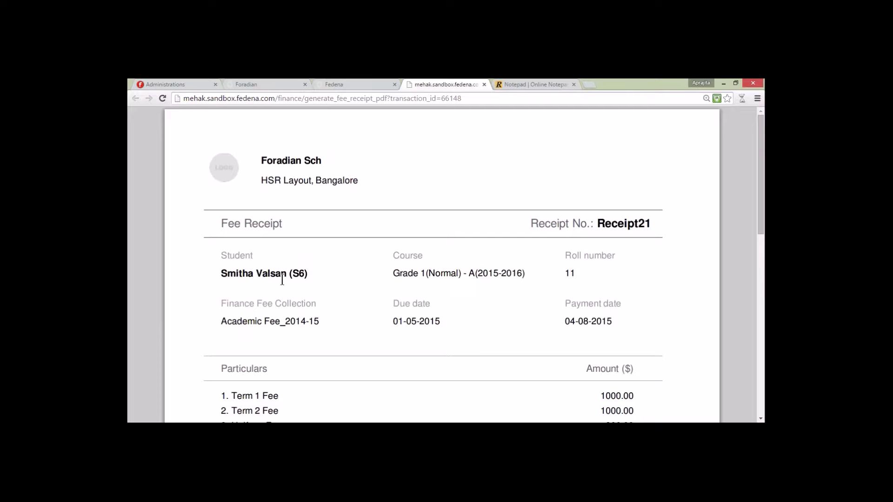
{"action": "scroll", "coordinate": [761, 245], "scroll_direction": "down", "scroll_amount": 3}
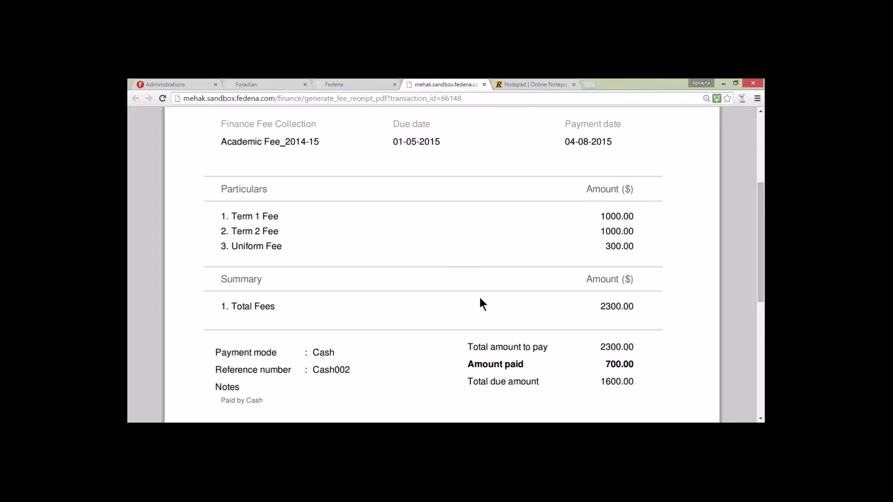
{"action": "left_click_drag", "start_coordinate": [645, 306], "coordinate": [598, 310]}
{"action": "left_click_drag", "start_coordinate": [761, 291], "coordinate": [762, 336]}
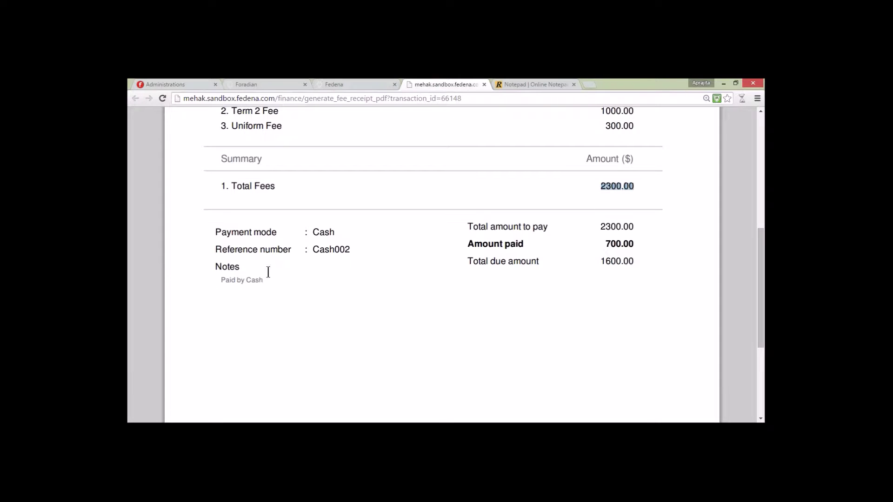
Step: Highlight the Cash002 reference on the receipt, then return to the fee submission page
{"action": "left_click_drag", "start_coordinate": [313, 250], "coordinate": [353, 250]}
{"action": "left_click", "coordinate": [411, 255]}
{"action": "left_click_drag", "start_coordinate": [761, 298], "coordinate": [761, 365]}
{"action": "scroll", "coordinate": [746, 275], "scroll_direction": "up", "scroll_amount": 10}
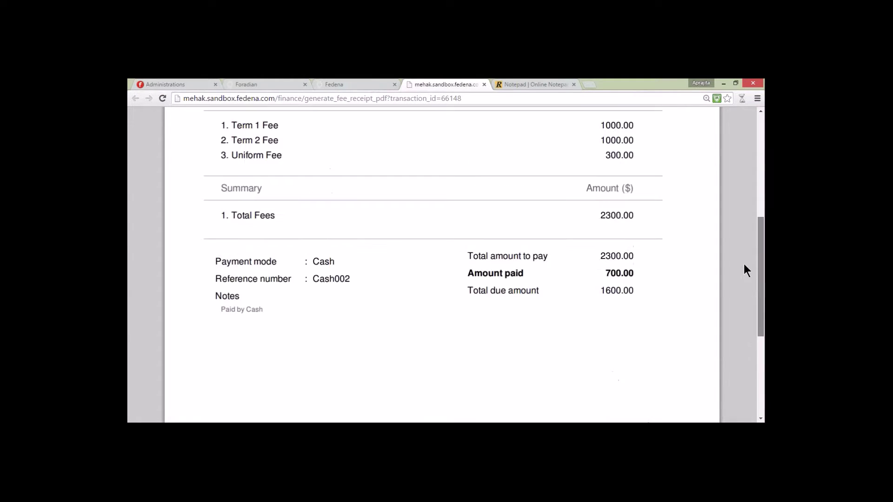
{"action": "scroll", "coordinate": [732, 212], "scroll_direction": "up", "scroll_amount": 3}
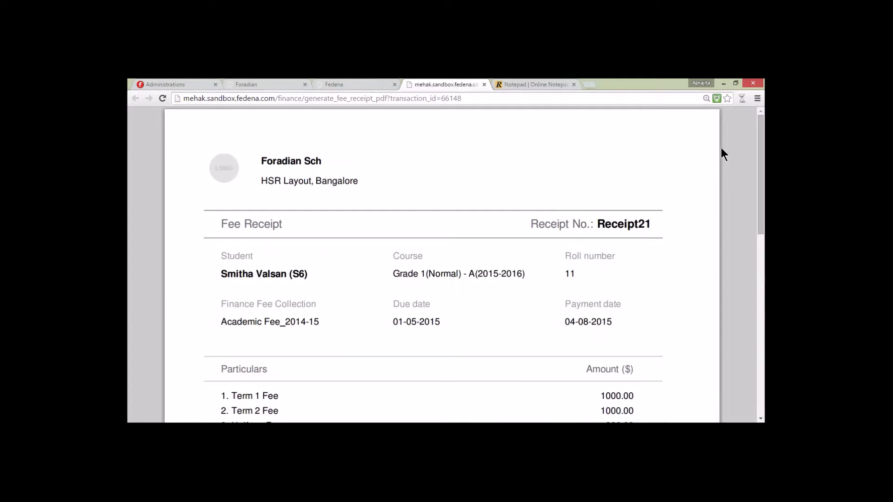
{"action": "left_click", "coordinate": [368, 85]}
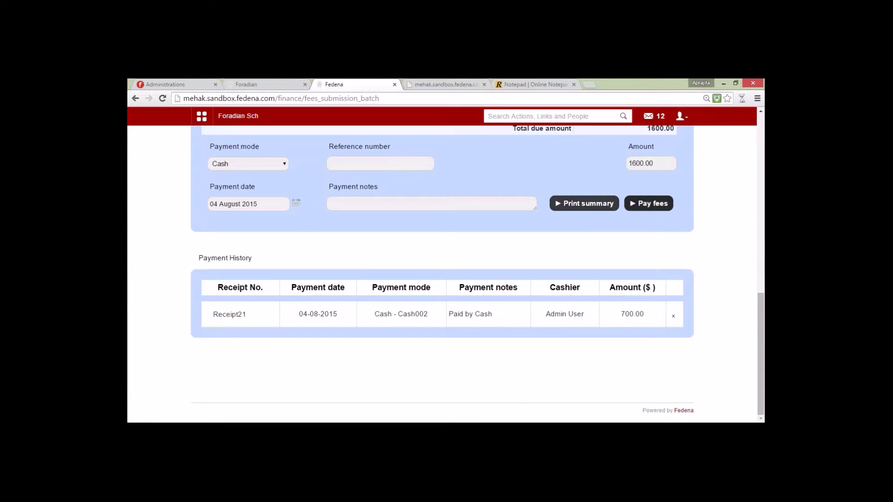
Step: Generate the student's printable fee summary PDF and look it over
{"action": "left_click", "coordinate": [571, 206]}
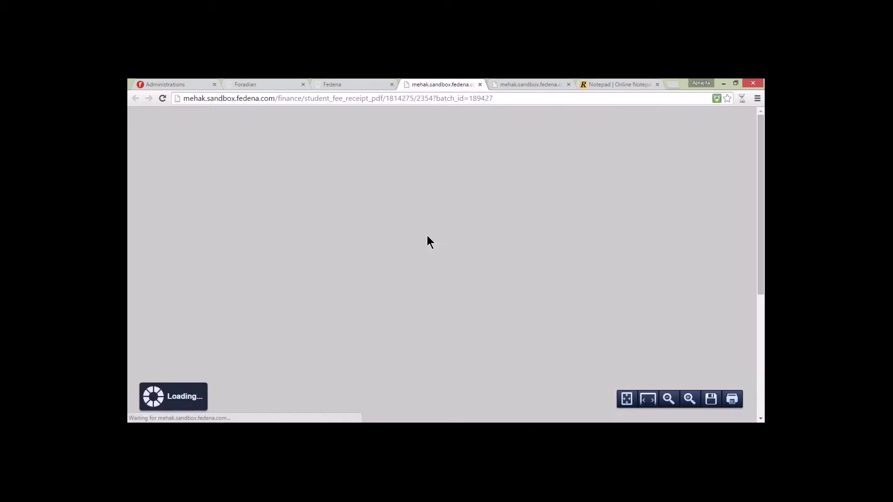
{"action": "scroll", "coordinate": [426, 238], "scroll_direction": "down", "scroll_amount": 3}
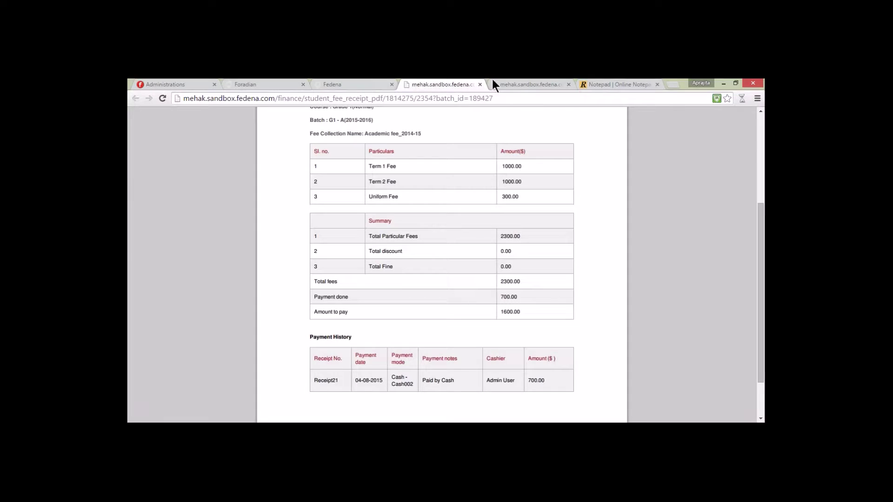
{"action": "left_click", "coordinate": [361, 84]}
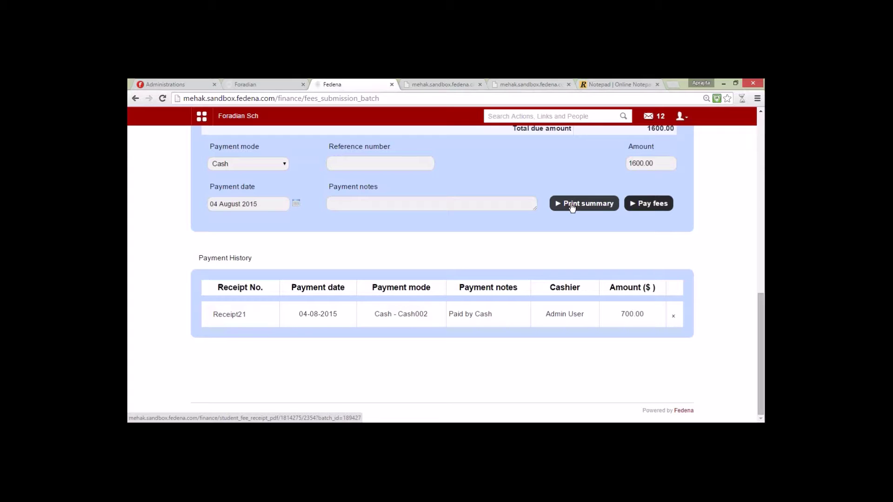
{"action": "left_click", "coordinate": [434, 83]}
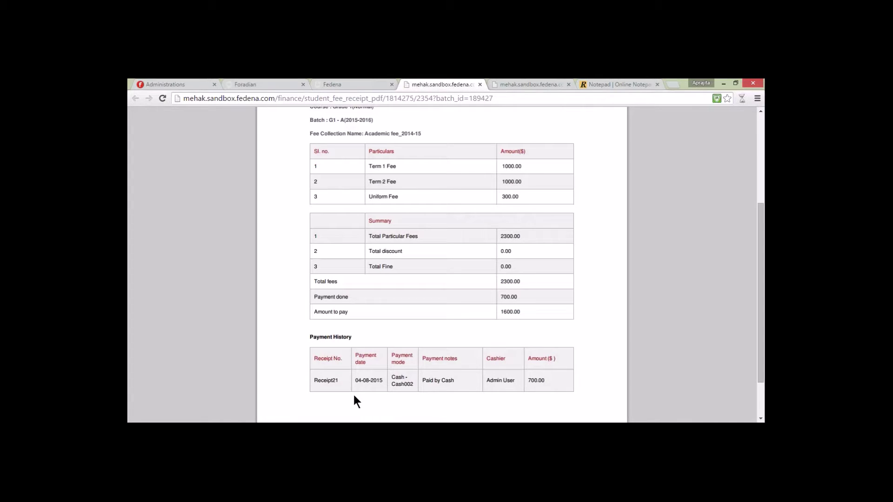
Step: Compare it with the Receipt21 receipt at 110% zoom, then go back to the top of the fee page
{"action": "key", "text": "ctrl+Tab"}
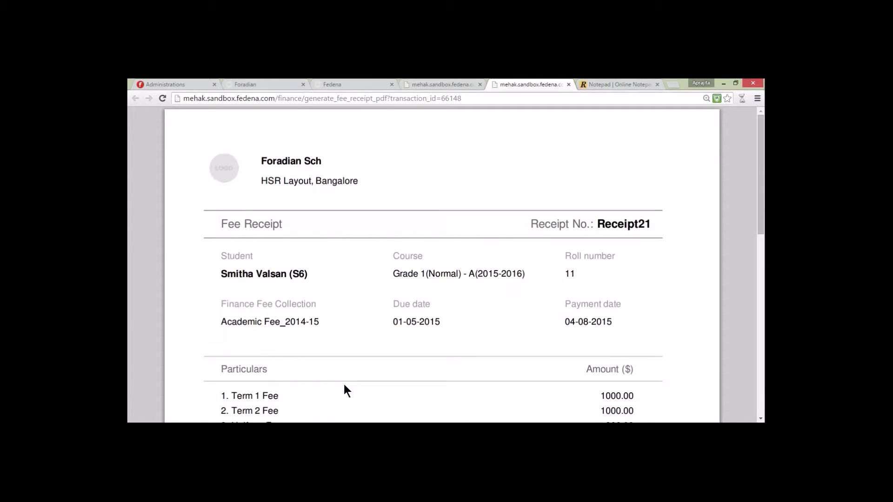
{"action": "key", "text": "ctrl+minus"}
{"action": "key", "text": "ctrl+minus"}
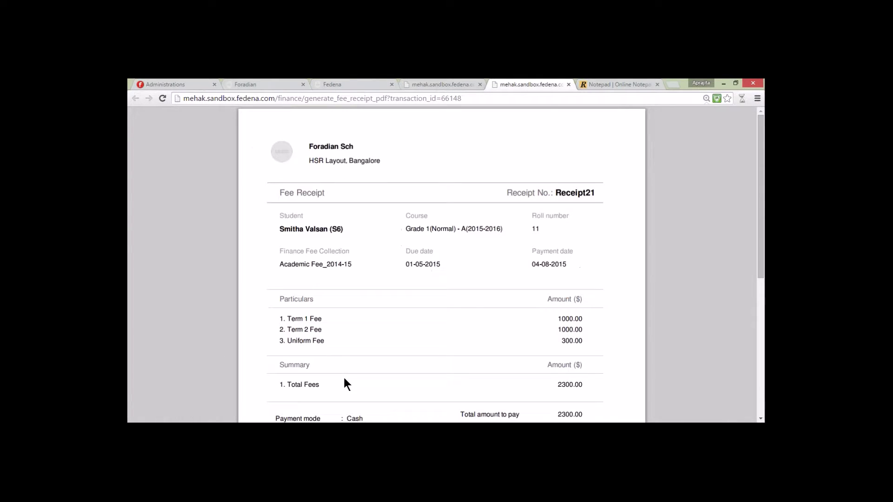
{"action": "scroll", "coordinate": [345, 379], "scroll_direction": "down", "scroll_amount": 3}
{"action": "scroll", "coordinate": [344, 379], "scroll_direction": "up", "scroll_amount": 3}
{"action": "scroll", "coordinate": [344, 378], "scroll_direction": "down", "scroll_amount": 3}
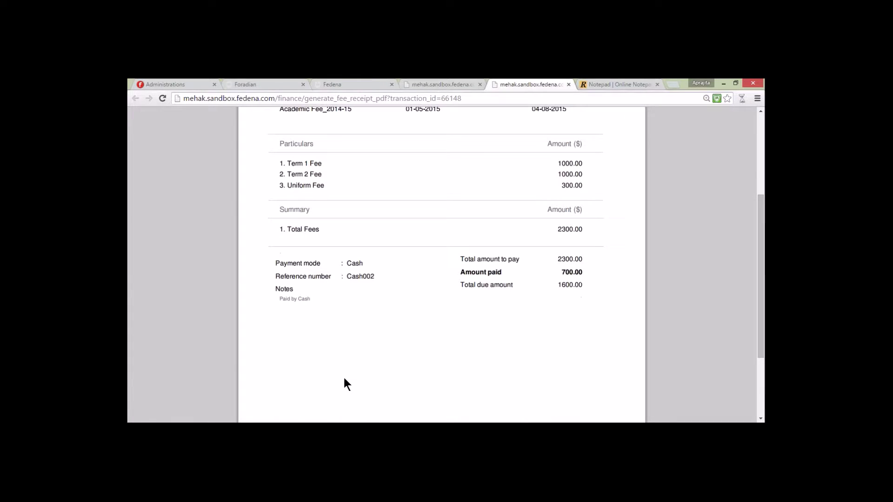
{"action": "left_click", "coordinate": [338, 81]}
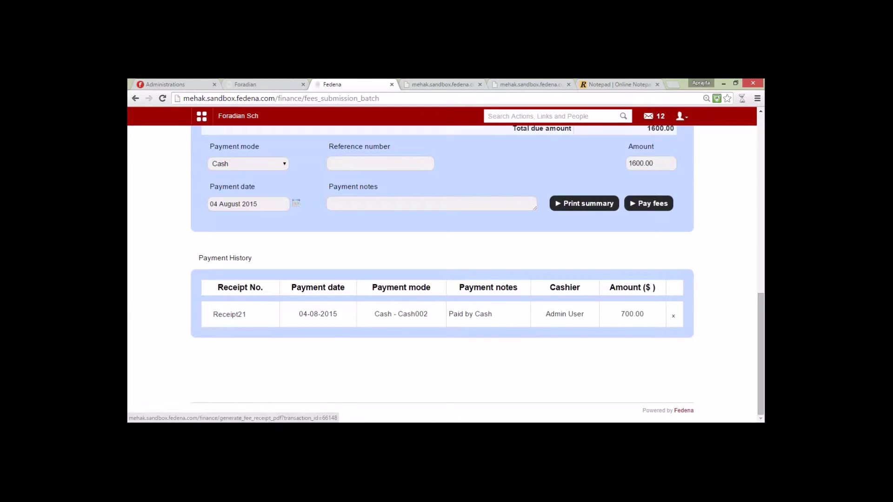
{"action": "scroll", "coordinate": [323, 288], "scroll_direction": "up", "scroll_amount": 10}
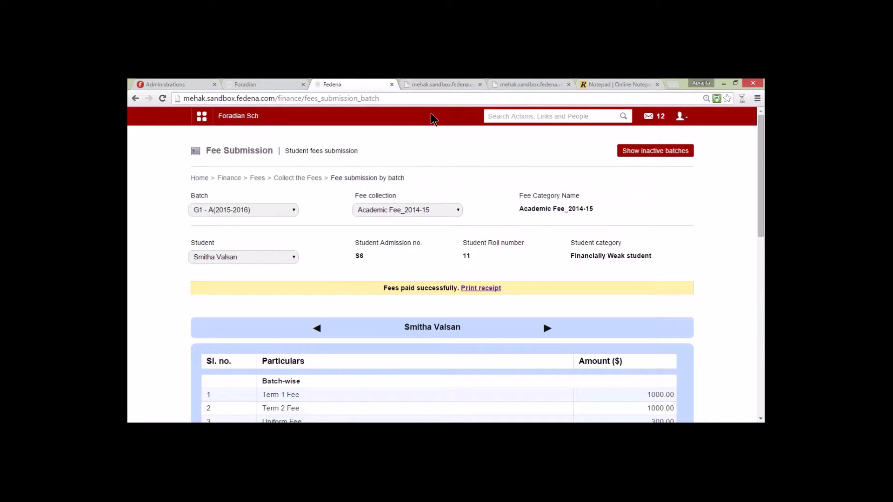
Step: After checking the Notepad feature list, go to Administration > Finance > Finance Reports > Fee Receipts
{"action": "left_click", "coordinate": [611, 84]}
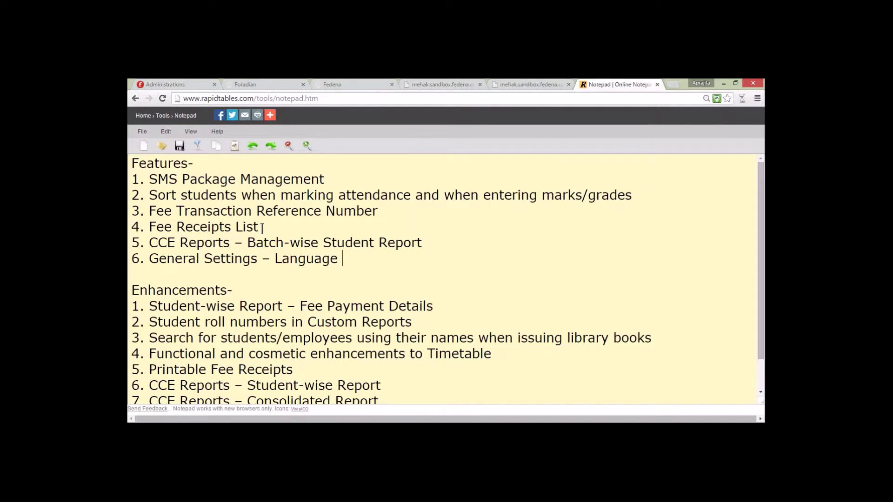
{"action": "left_click", "coordinate": [334, 85]}
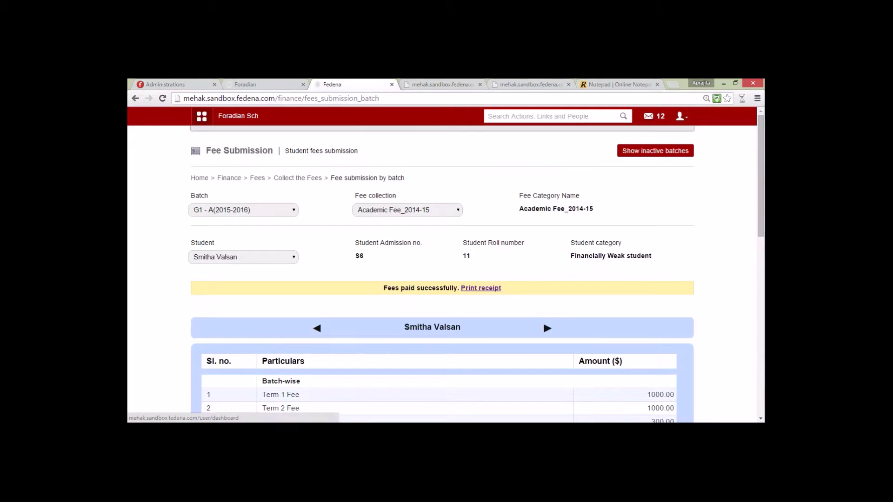
{"action": "left_click", "coordinate": [202, 116]}
{"action": "left_click", "coordinate": [446, 141]}
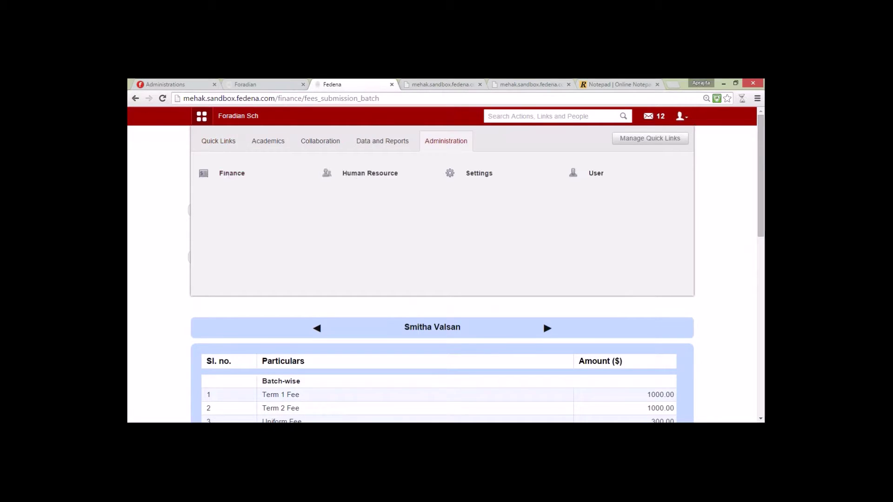
{"action": "left_click", "coordinate": [231, 173]}
{"action": "left_click", "coordinate": [478, 312]}
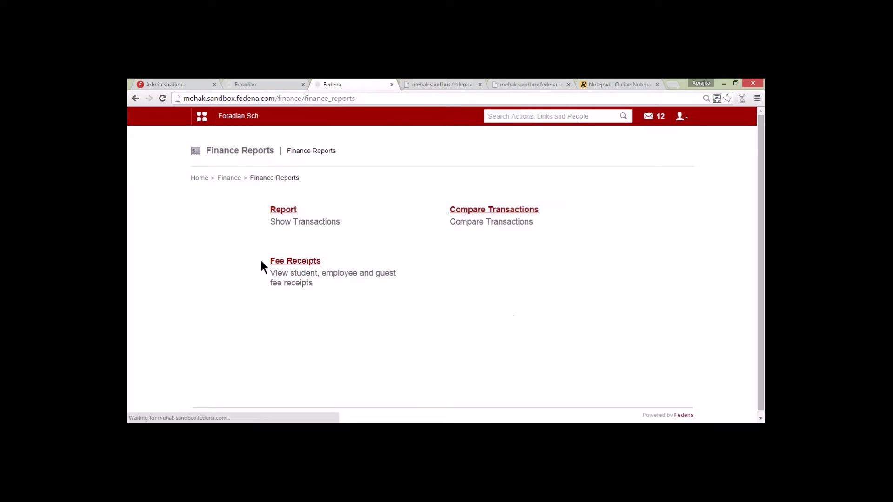
{"action": "left_click", "coordinate": [311, 265]}
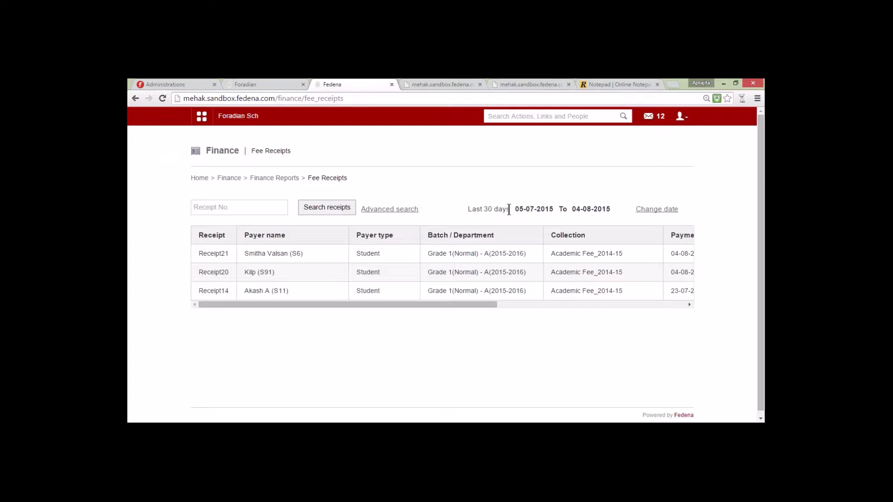
Step: List fee receipts in a custom date range starting 01 January 2015
{"action": "left_click", "coordinate": [649, 209]}
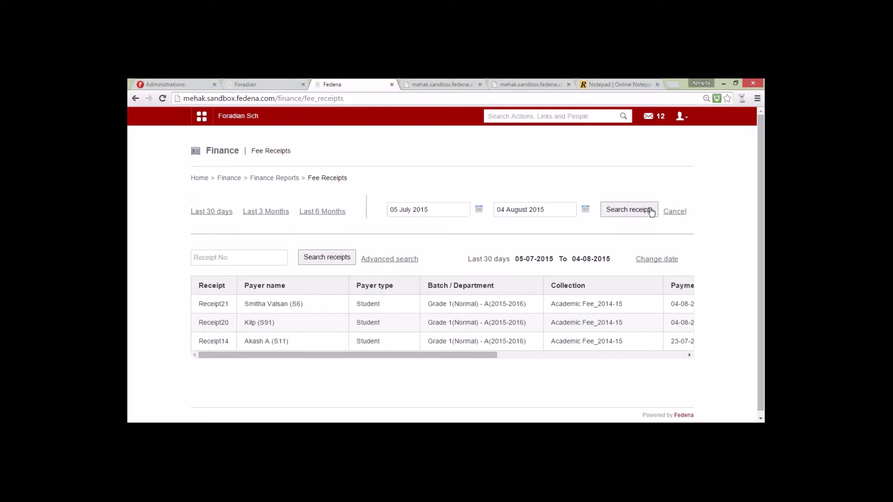
{"action": "left_click", "coordinate": [478, 210]}
{"action": "left_click", "coordinate": [505, 223]}
{"action": "left_click", "coordinate": [504, 232]}
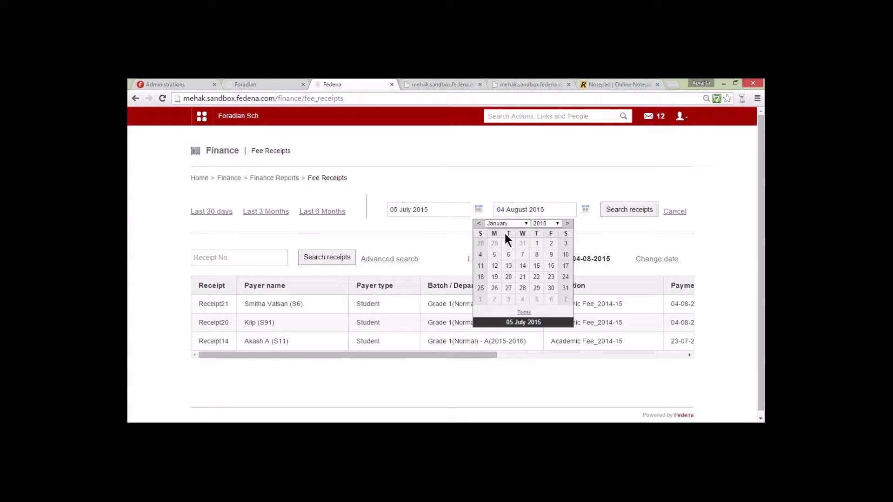
{"action": "left_click", "coordinate": [536, 244]}
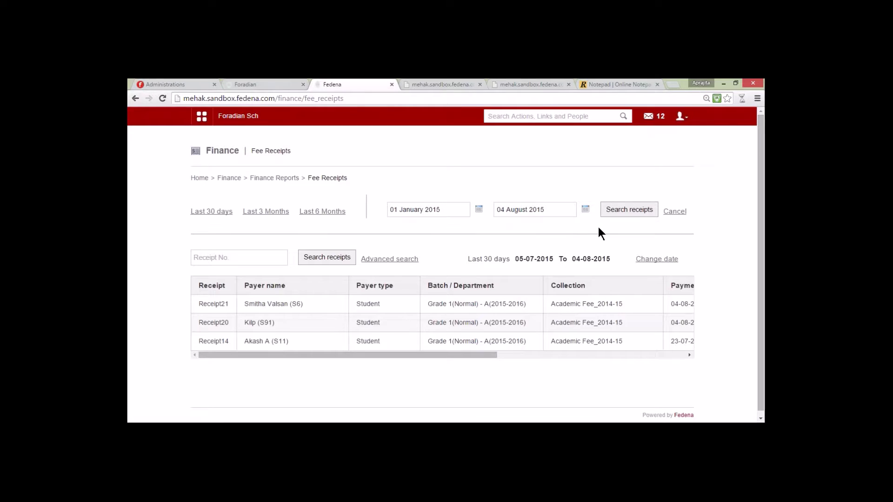
{"action": "left_click", "coordinate": [646, 212]}
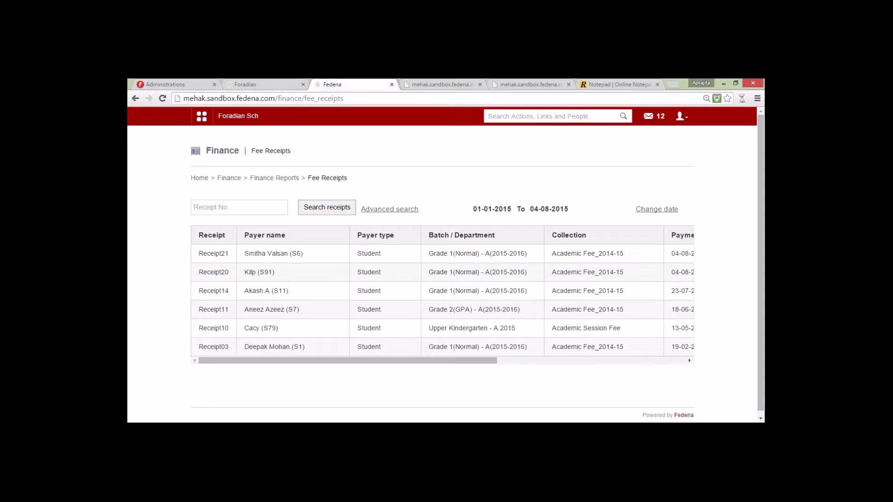
Step: Search for receipt number 20 and open its printable receipt, then return to the list
{"action": "type", "text": "20"}
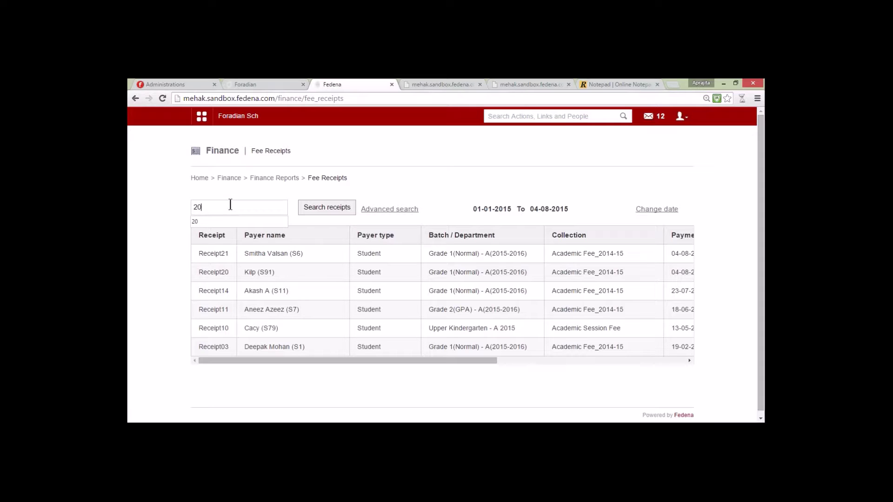
{"action": "left_click", "coordinate": [332, 212]}
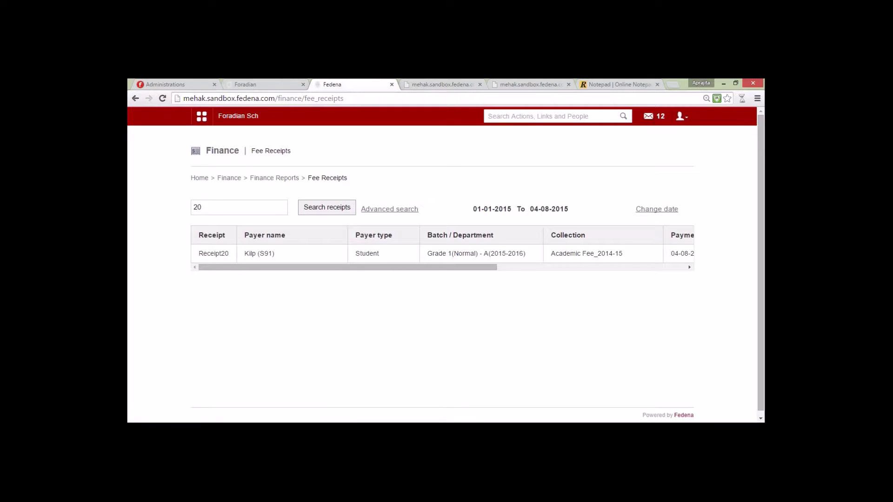
{"action": "left_click", "coordinate": [212, 254]}
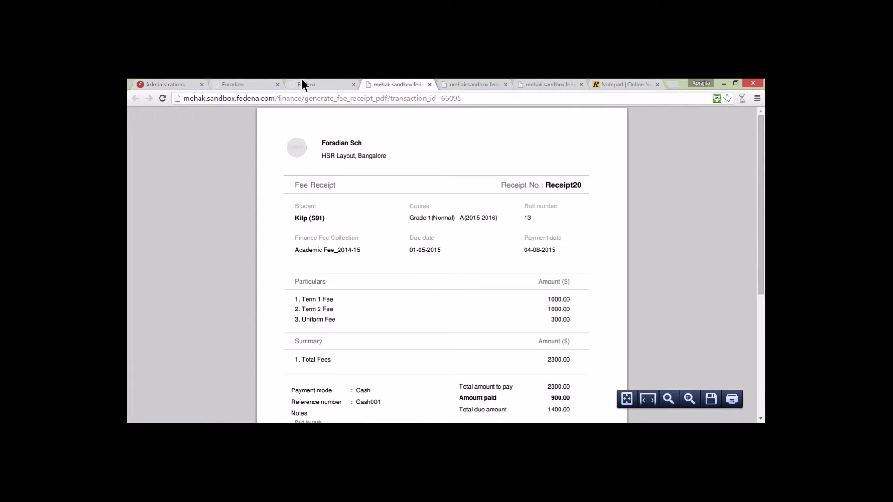
{"action": "left_click", "coordinate": [302, 84]}
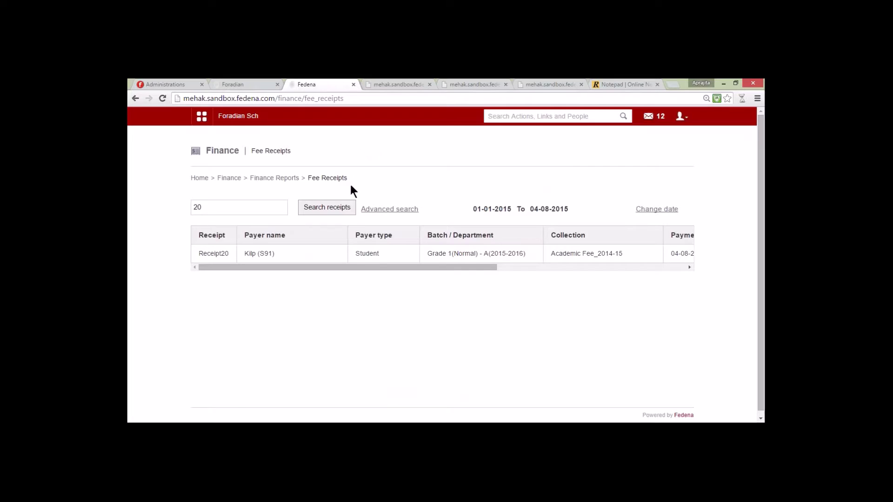
Step: Run an advanced receipt search for reference number Cash001
{"action": "left_click", "coordinate": [382, 210]}
{"action": "left_click", "coordinate": [482, 251]}
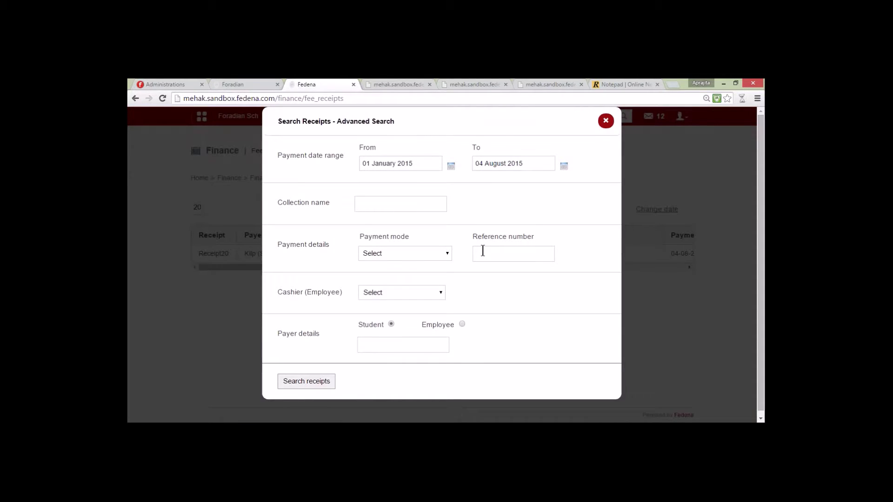
{"action": "type", "text": "Cas"}
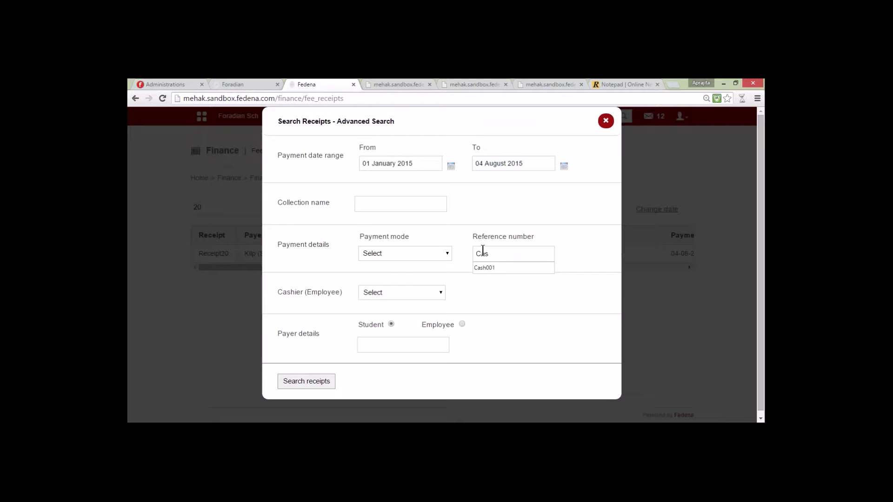
{"action": "key", "text": "Down"}
{"action": "key", "text": "Return"}
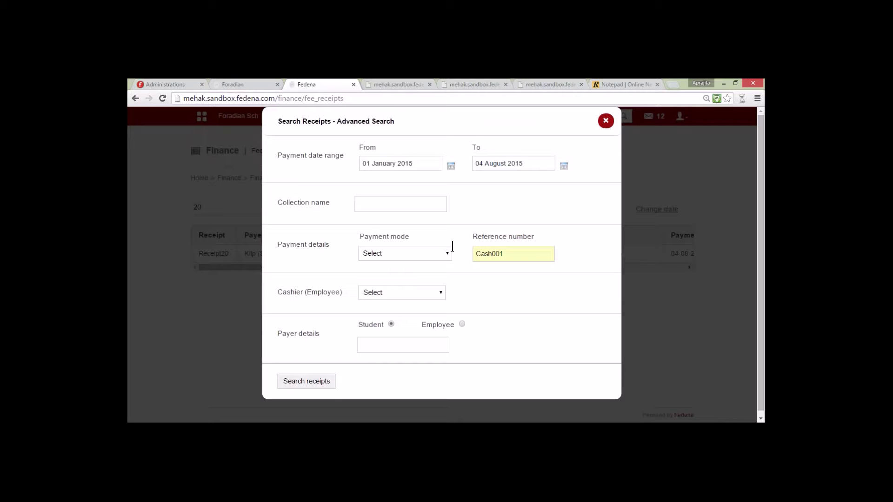
{"action": "left_click", "coordinate": [318, 382]}
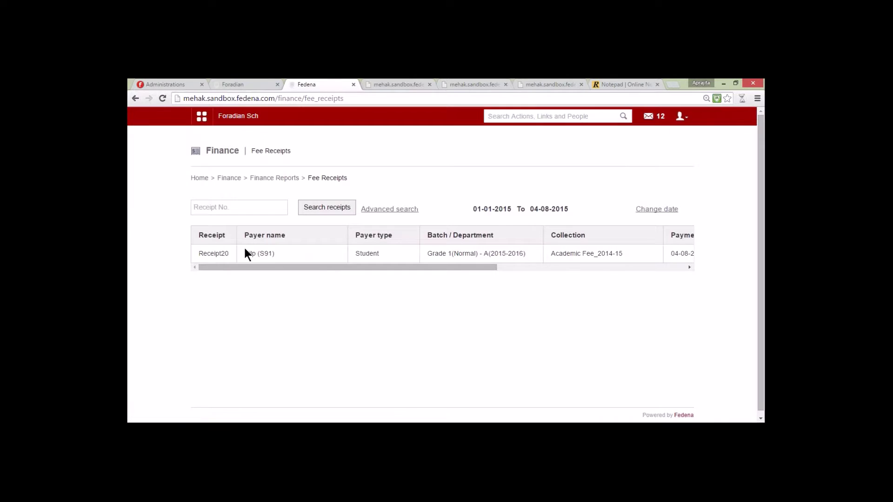
Step: Scroll through the matching receipt's payment details, then switch to the notepad's feature list
{"action": "left_click_drag", "start_coordinate": [431, 267], "coordinate": [632, 253]}
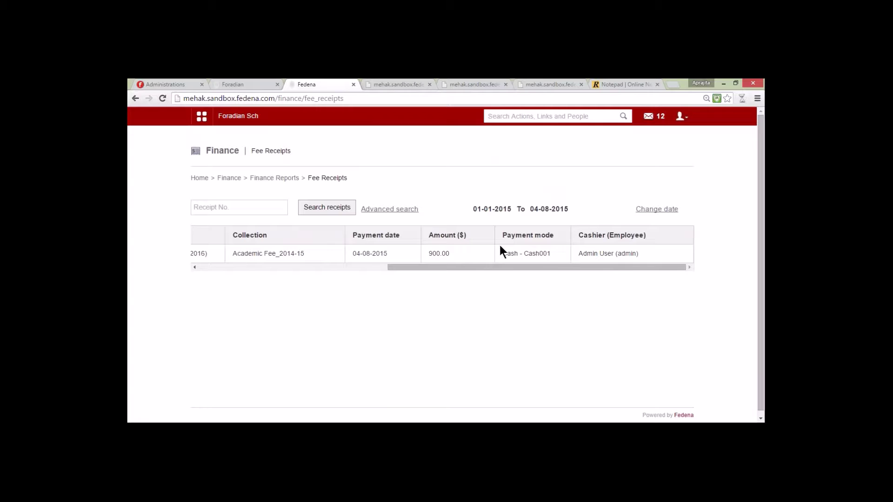
{"action": "left_click_drag", "start_coordinate": [554, 269], "coordinate": [345, 269]}
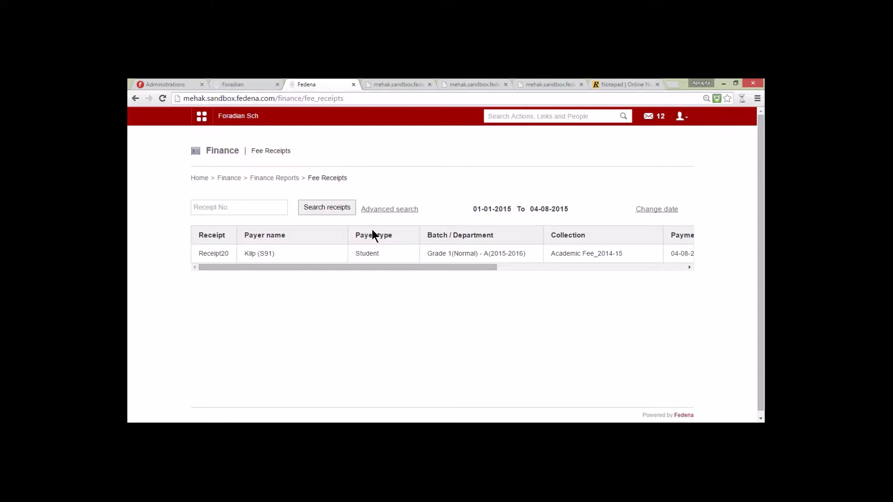
{"action": "double_click", "coordinate": [367, 254]}
{"action": "left_click", "coordinate": [274, 178]}
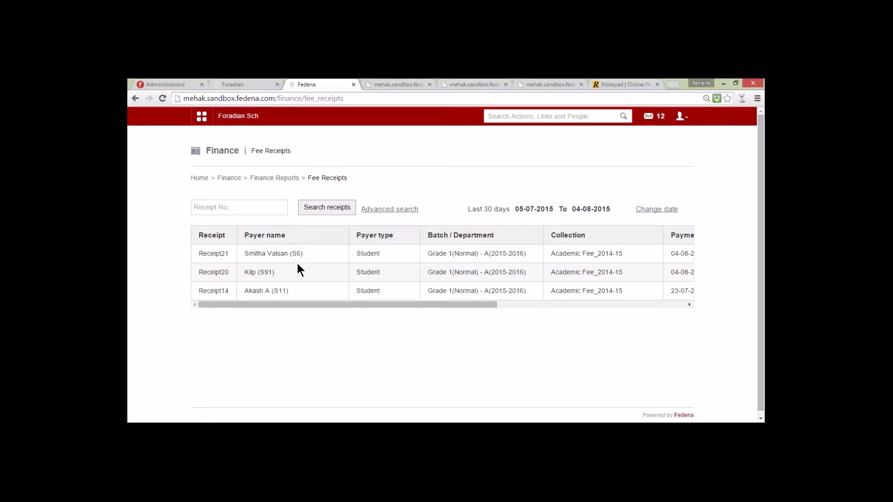
{"action": "left_click", "coordinate": [607, 84]}
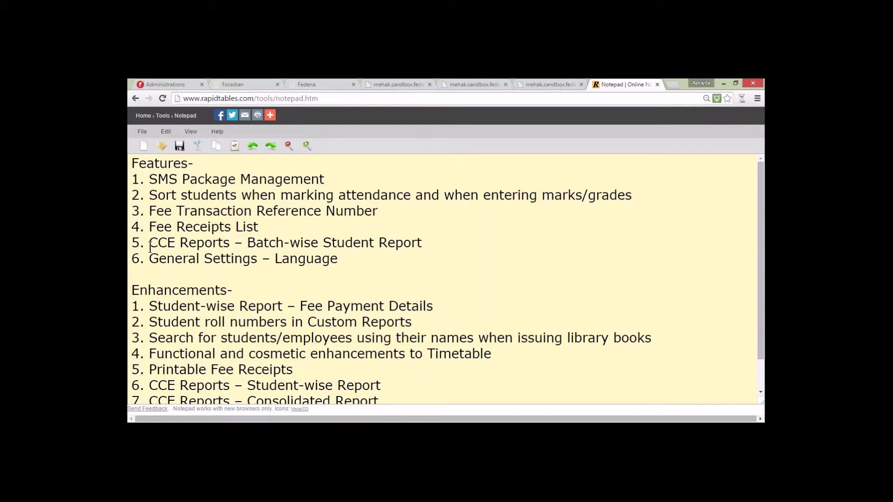
Step: Back in Fedena, go to Academics > Examination and open the exam reports center
{"action": "left_click", "coordinate": [315, 84]}
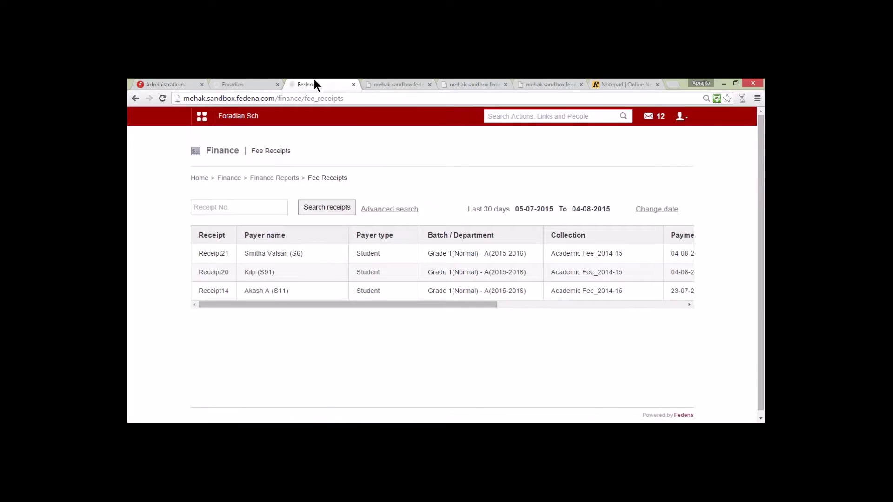
{"action": "left_click", "coordinate": [201, 116]}
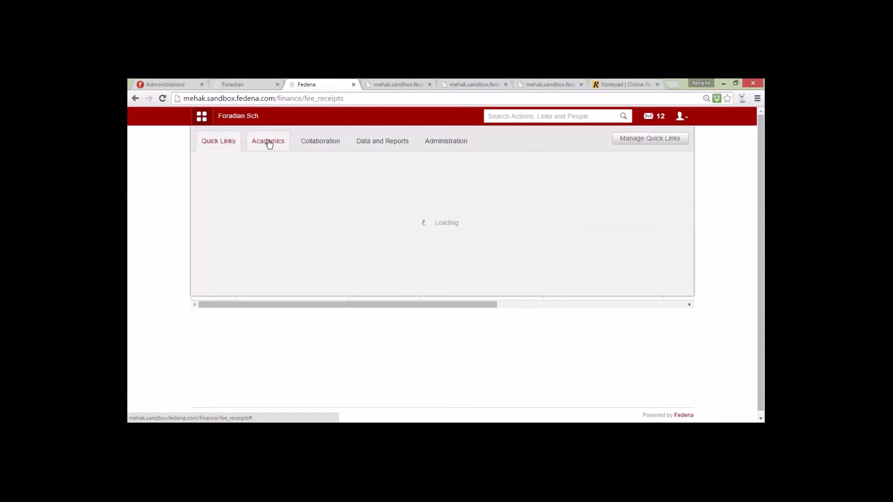
{"action": "left_click", "coordinate": [269, 143]}
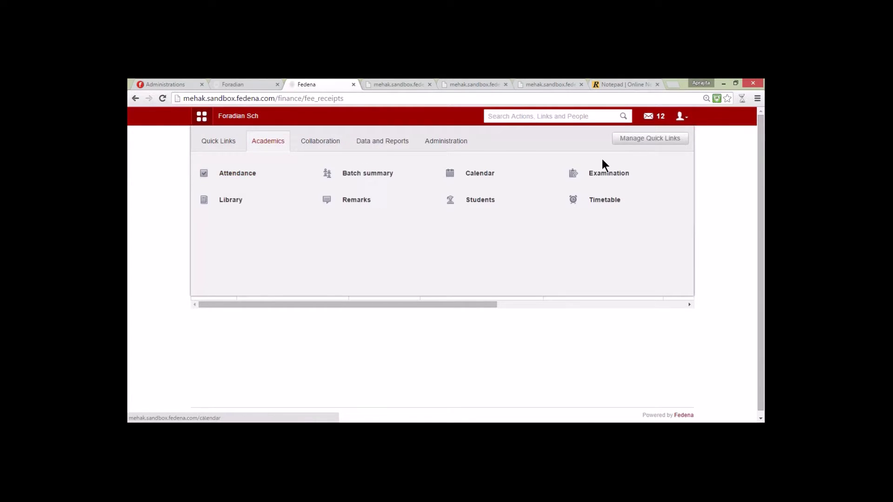
{"action": "mouse_move", "coordinate": [599, 175]}
{"action": "left_click", "coordinate": [534, 198]}
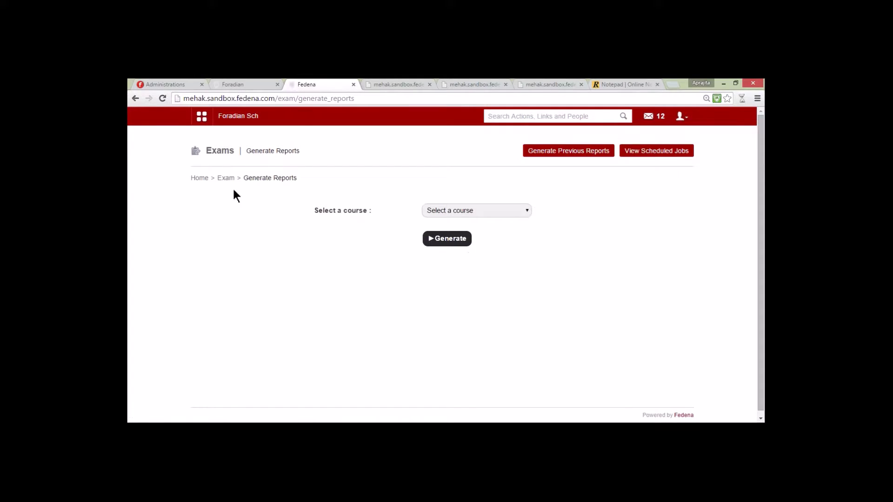
{"action": "left_click", "coordinate": [226, 178]}
{"action": "left_click", "coordinate": [478, 261]}
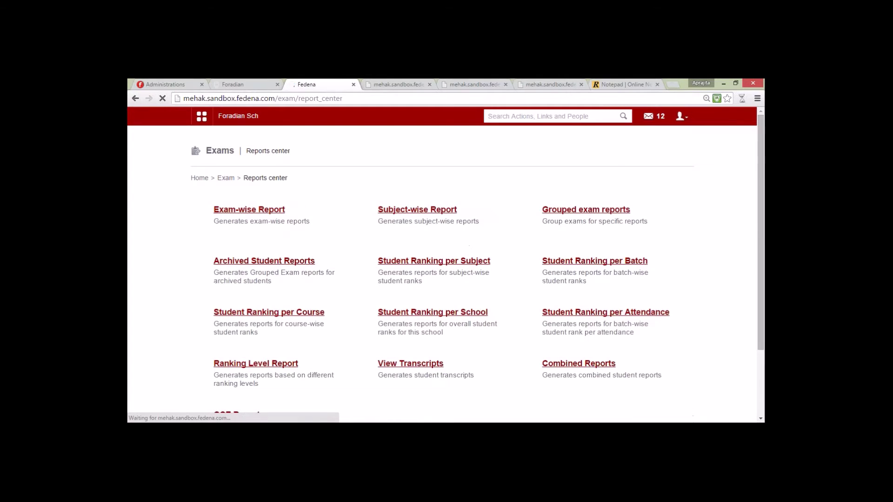
{"action": "scroll", "coordinate": [442, 279], "scroll_direction": "down", "scroll_amount": 3}
Step: Create a new CCE batch-wise student report for Grade 5(CCE) and generate it
{"action": "left_click", "coordinate": [236, 327]}
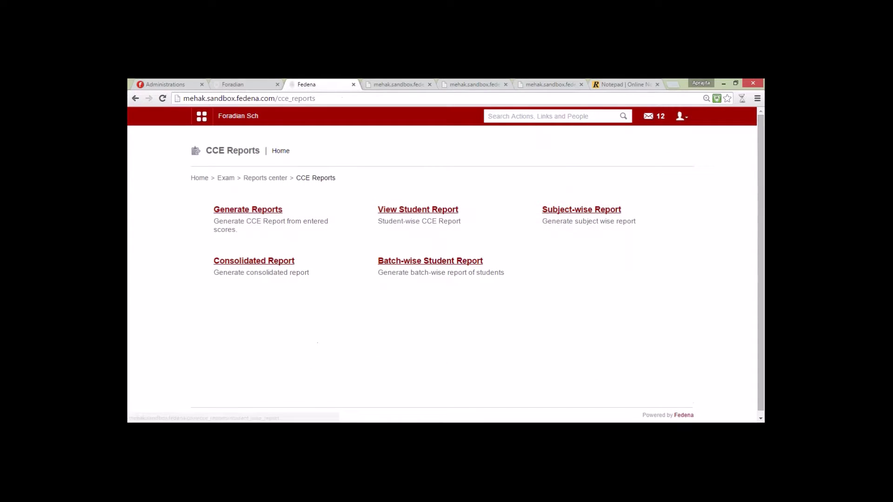
{"action": "left_click", "coordinate": [440, 264]}
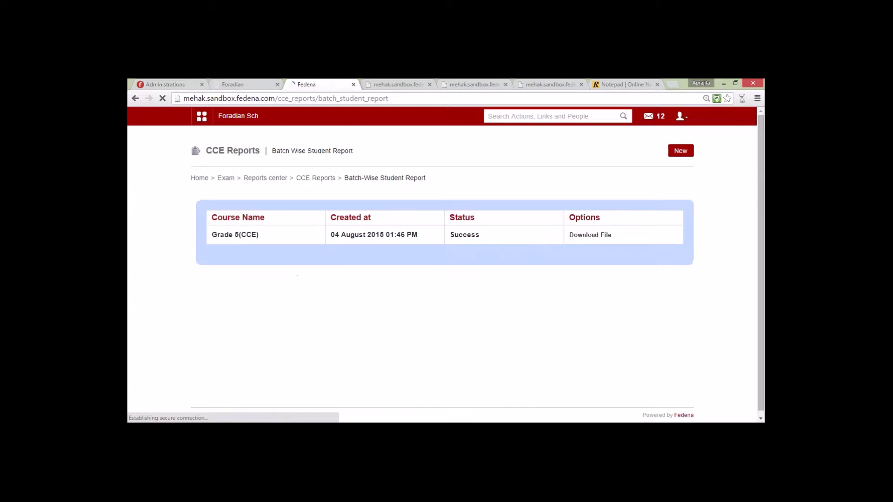
{"action": "left_click", "coordinate": [675, 152]}
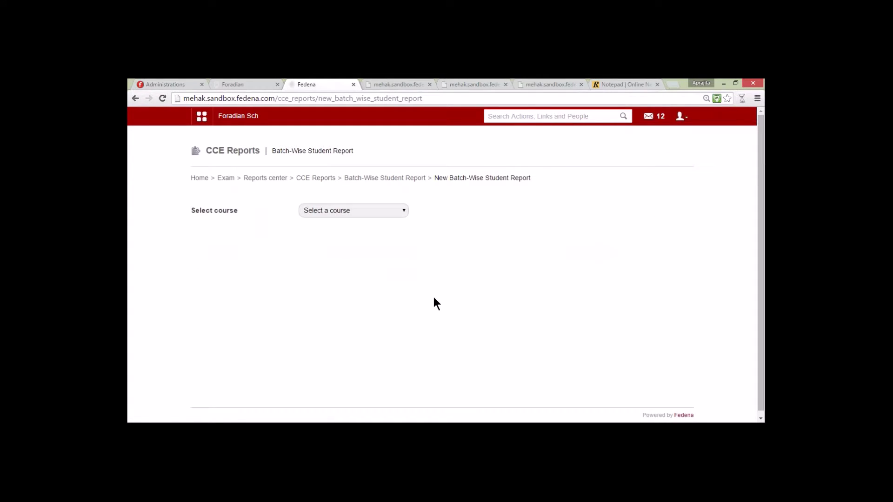
{"action": "left_click", "coordinate": [358, 210]}
{"action": "left_click", "coordinate": [330, 231]}
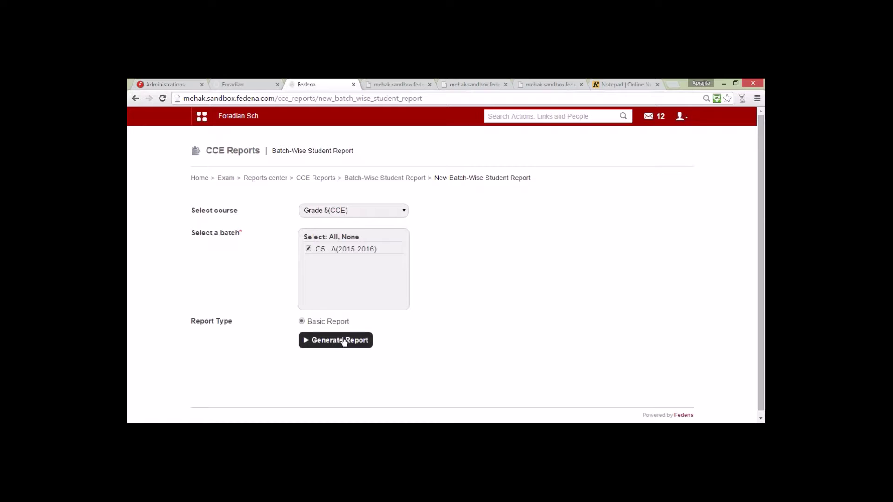
{"action": "left_click", "coordinate": [343, 341]}
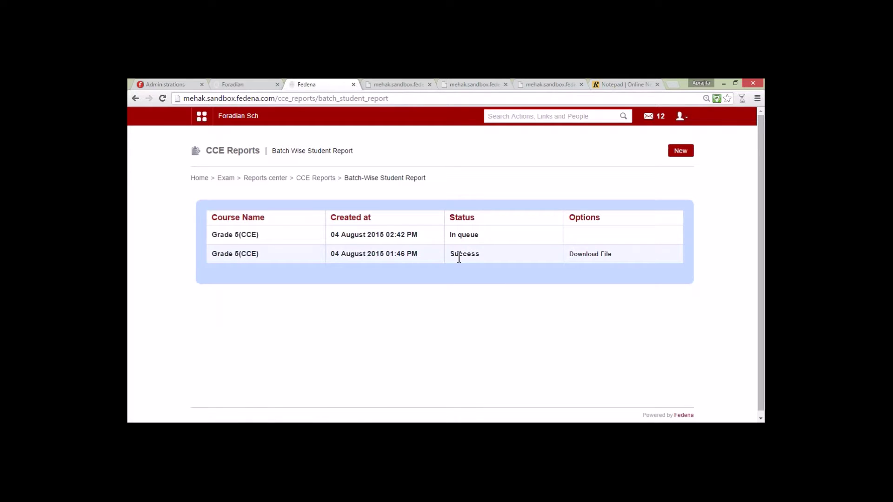
Step: Download the G5_CCE_Reports zip, open its G5 - A(2015-2016) folder in WinRAR, and open the first student's PDF
{"action": "left_click", "coordinate": [590, 254]}
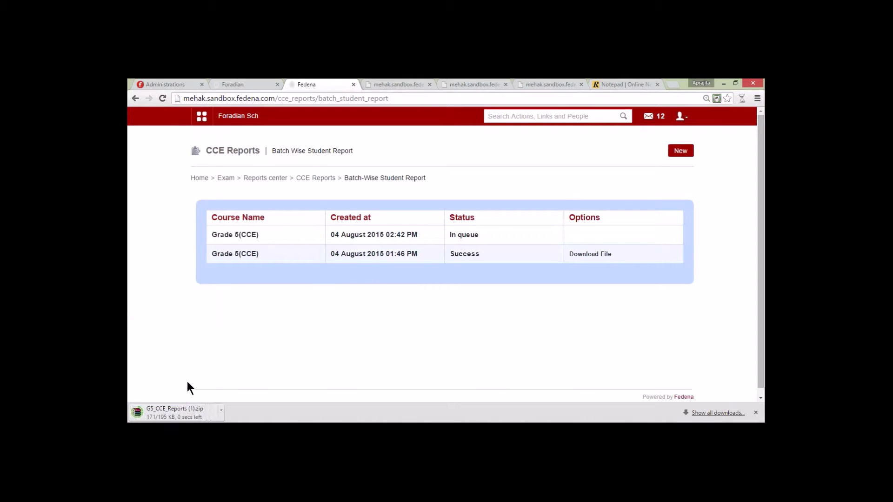
{"action": "left_click", "coordinate": [175, 412]}
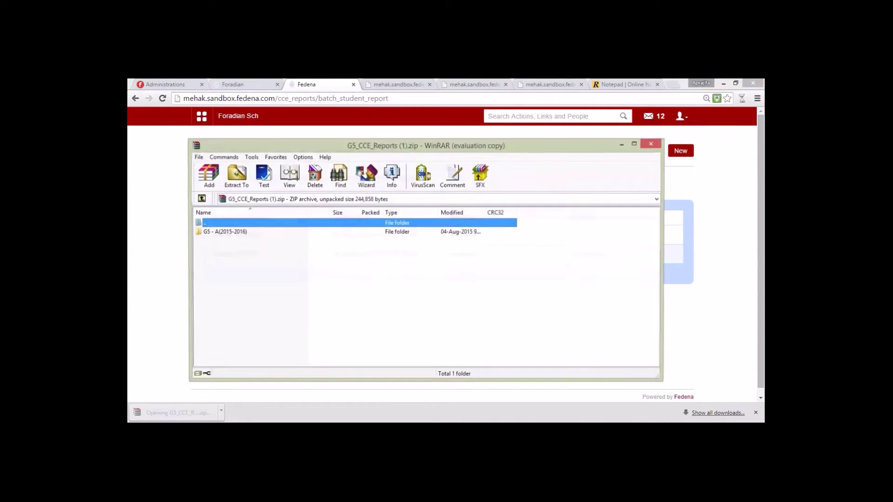
{"action": "left_click", "coordinate": [606, 102]}
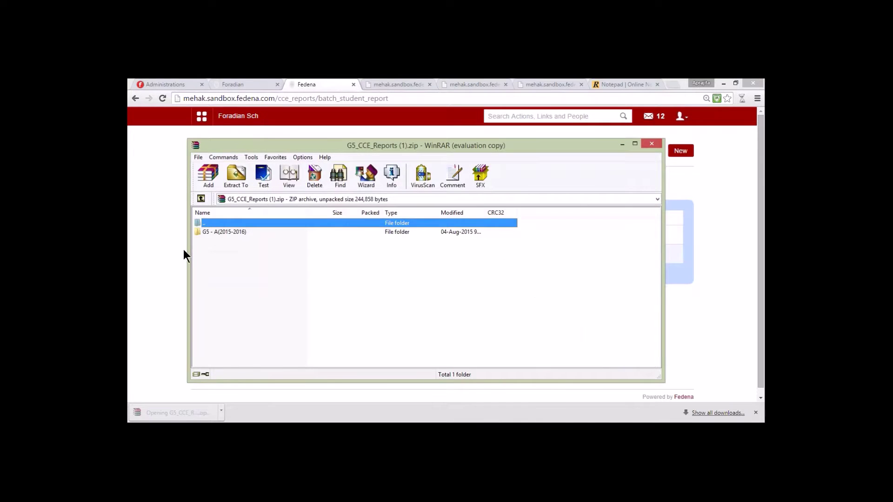
{"action": "double_click", "coordinate": [213, 232]}
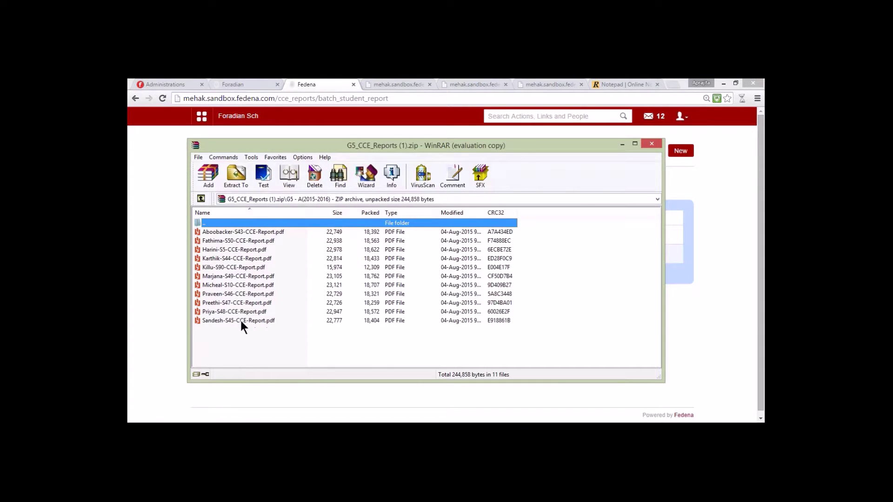
{"action": "left_click", "coordinate": [220, 232]}
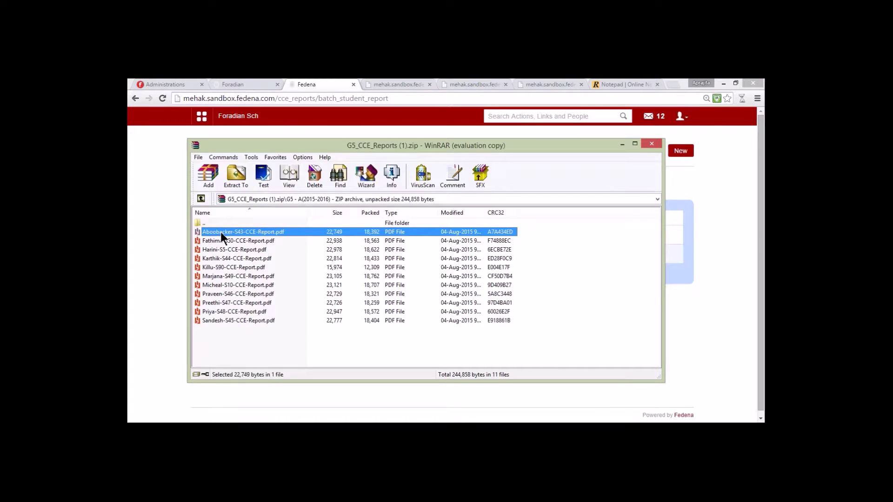
{"action": "left_click", "coordinate": [224, 240]}
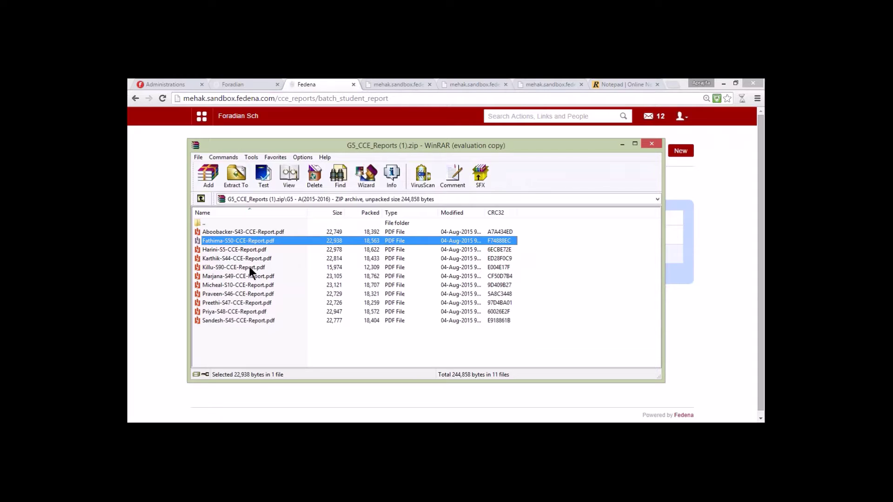
{"action": "double_click", "coordinate": [244, 232]}
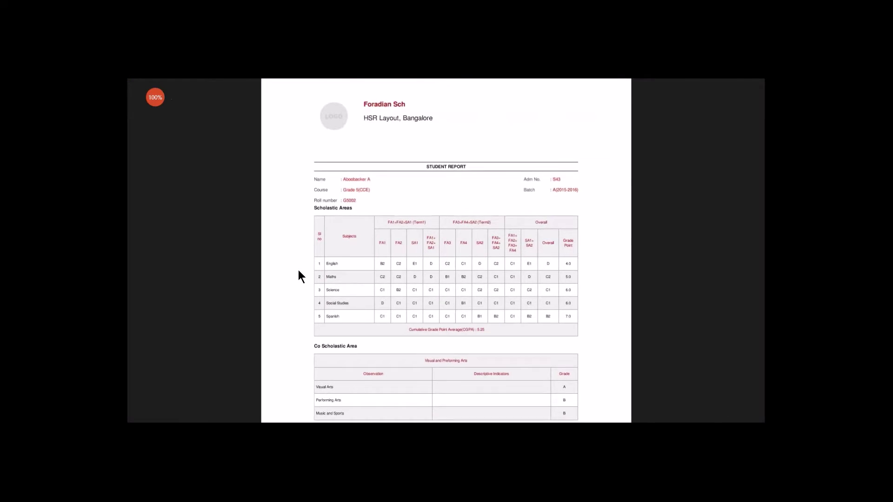
Step: Scroll through the Grade 5(CCE) report showing a 5.25 CGPA, then close Reader
{"action": "scroll", "coordinate": [298, 271], "scroll_direction": "up", "scroll_amount": 3}
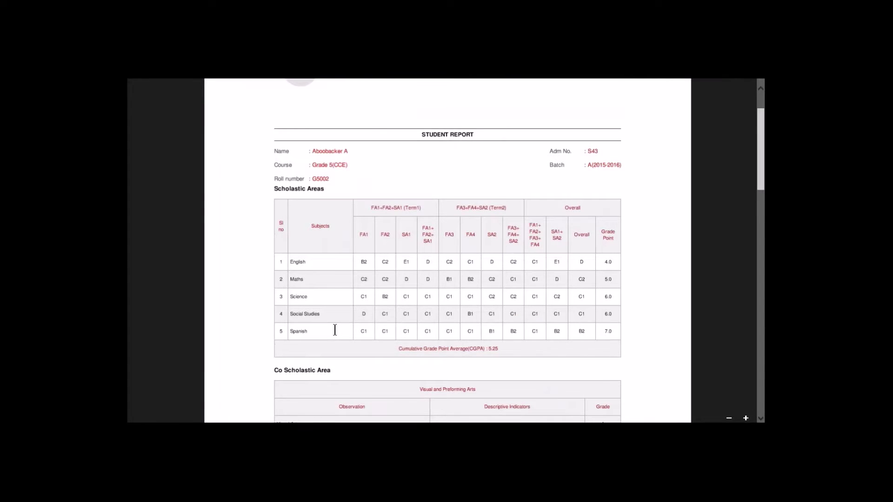
{"action": "scroll", "coordinate": [335, 330], "scroll_direction": "down", "scroll_amount": 6}
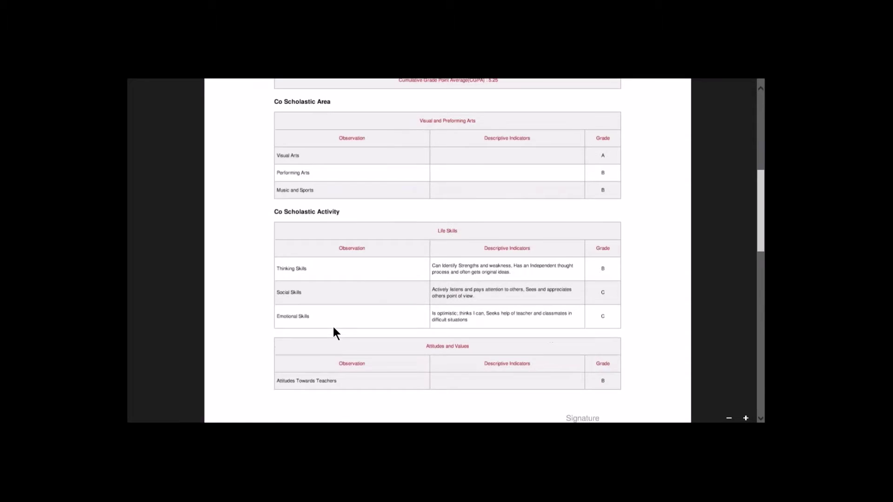
{"action": "scroll", "coordinate": [333, 328], "scroll_direction": "down", "scroll_amount": 3}
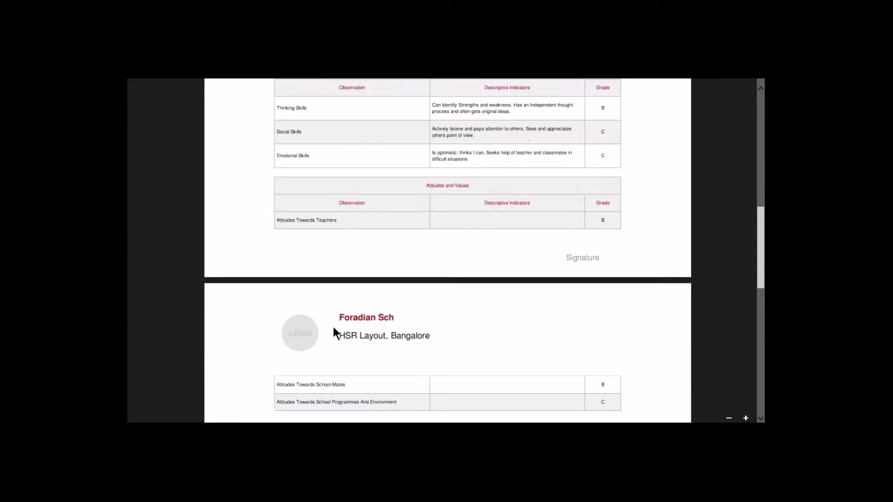
{"action": "scroll", "coordinate": [333, 327], "scroll_direction": "down", "scroll_amount": 2}
{"action": "scroll", "coordinate": [332, 324], "scroll_direction": "up", "scroll_amount": 7}
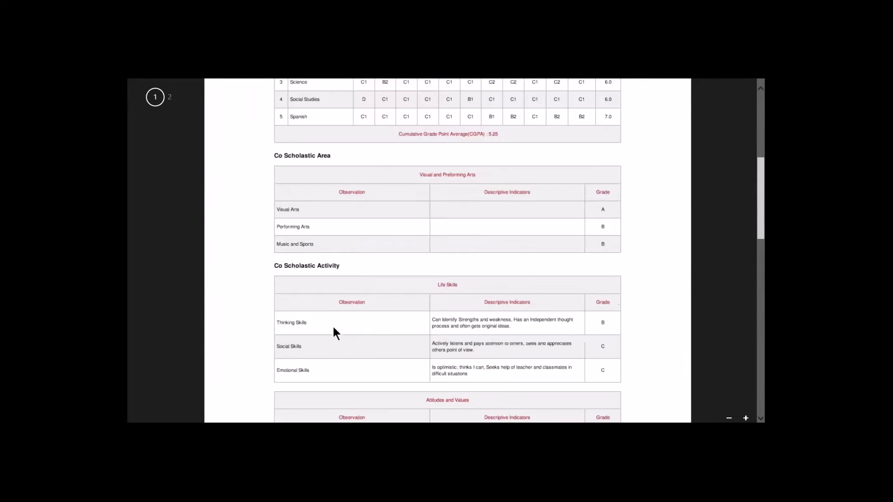
{"action": "scroll", "coordinate": [334, 328], "scroll_direction": "up", "scroll_amount": 5}
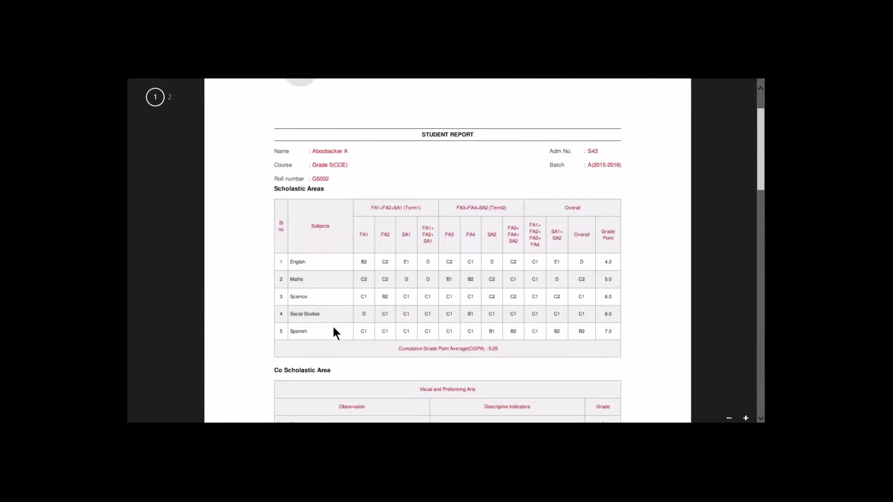
{"action": "scroll", "coordinate": [333, 332], "scroll_direction": "up", "scroll_amount": 1}
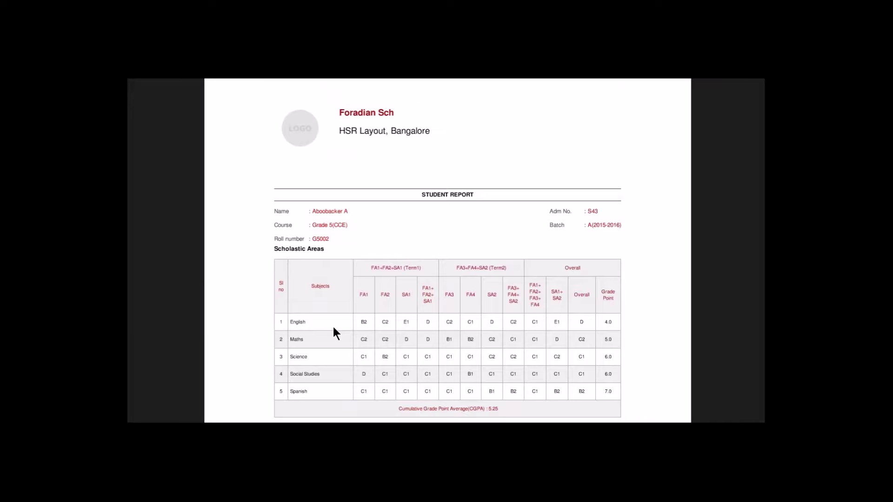
{"action": "mouse_move", "coordinate": [386, 83]}
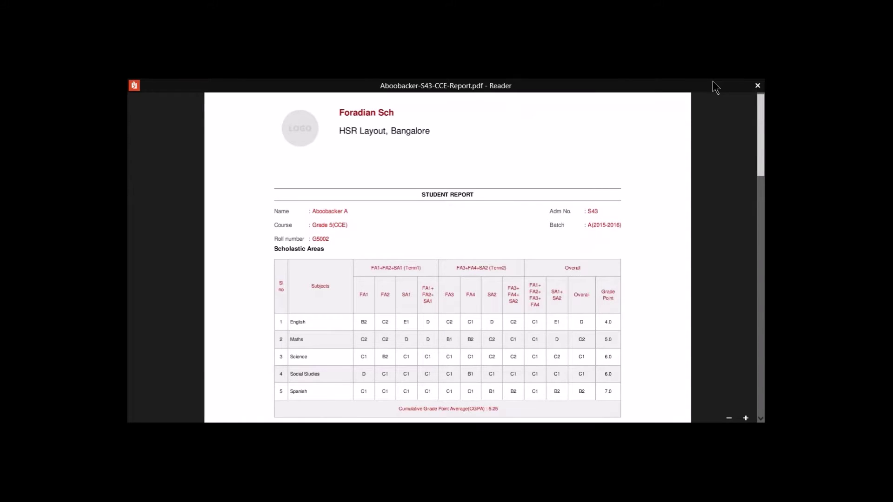
{"action": "left_click", "coordinate": [755, 86]}
Step: Leave WinRAR, check the feature notes, then open Fedena's Administration > Settings configuration page
{"action": "left_click", "coordinate": [231, 240]}
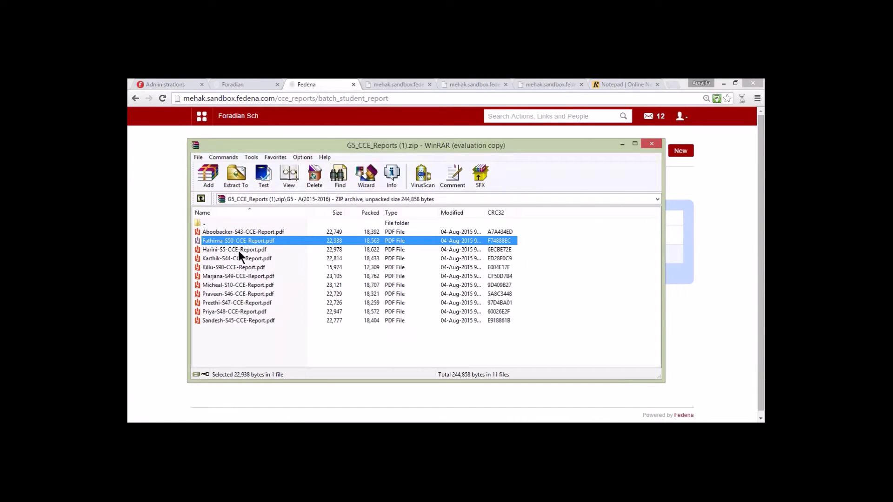
{"action": "left_click", "coordinate": [166, 221]}
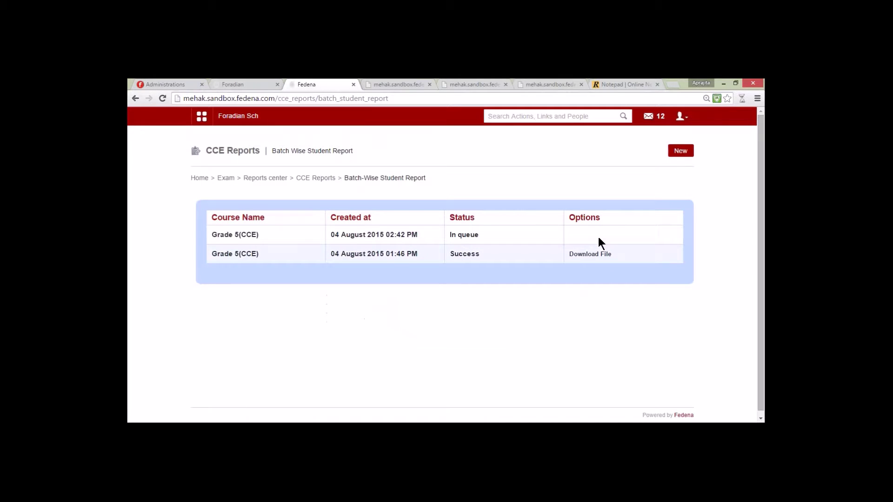
{"action": "left_click", "coordinate": [610, 85]}
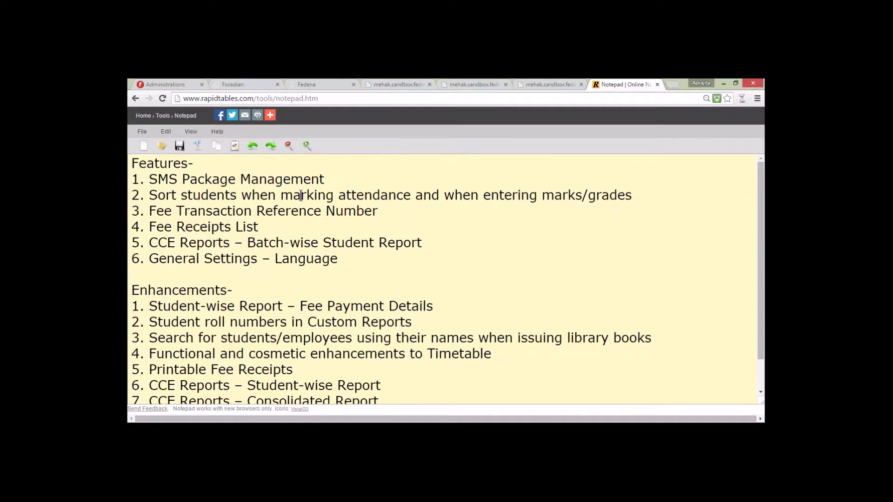
{"action": "left_click", "coordinate": [314, 84]}
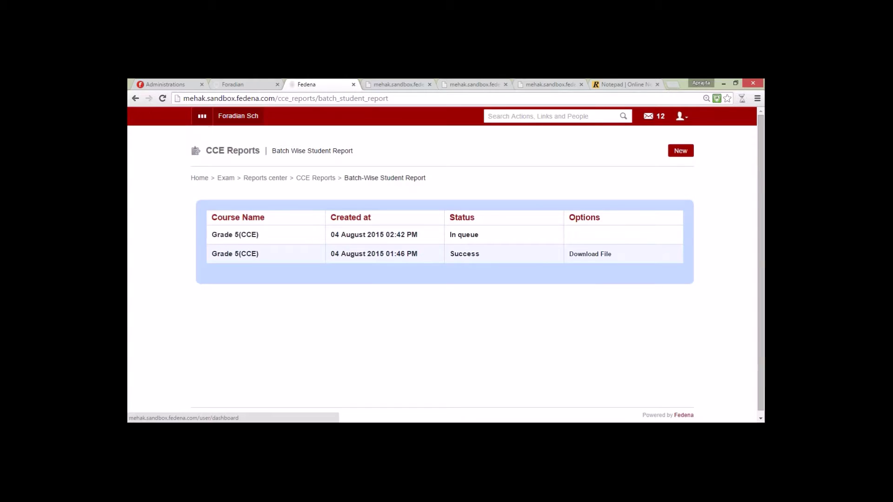
{"action": "left_click", "coordinate": [202, 116]}
{"action": "left_click", "coordinate": [446, 141]}
{"action": "mouse_move", "coordinate": [497, 204]}
{"action": "left_click", "coordinate": [356, 199]}
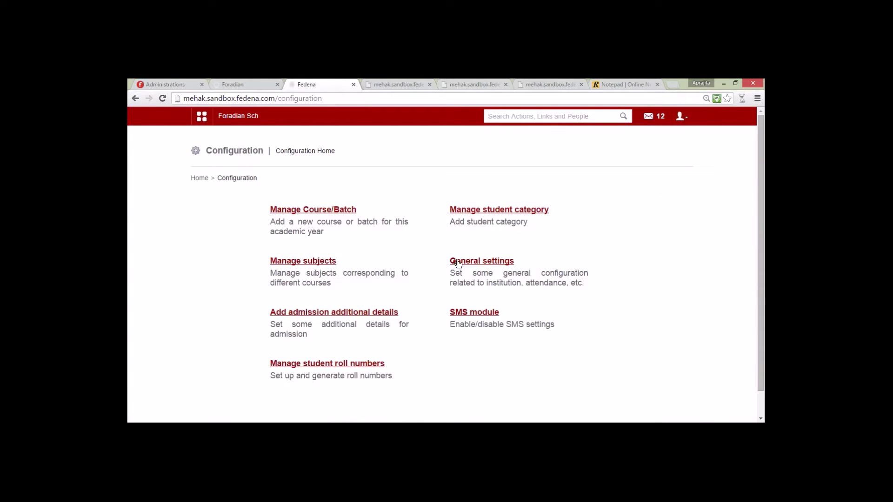
Step: Open General settings and check the language list, leaving English selected
{"action": "left_click", "coordinate": [460, 261]}
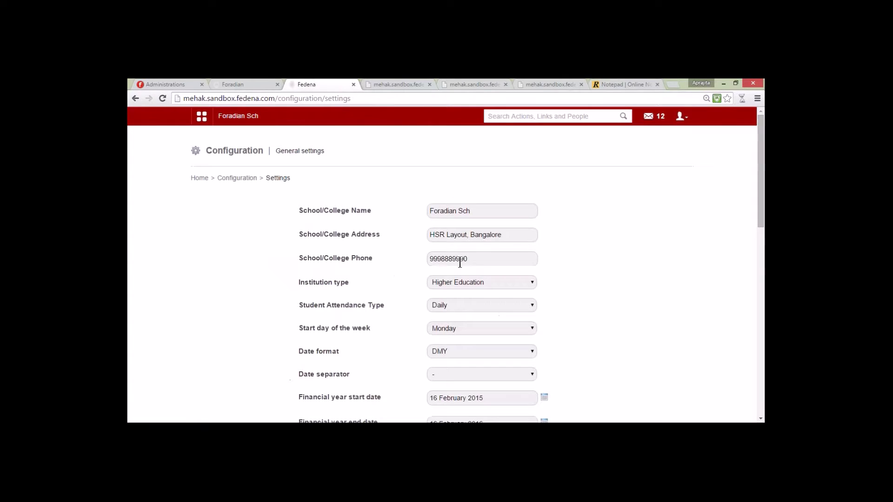
{"action": "scroll", "coordinate": [448, 342], "scroll_direction": "down", "scroll_amount": 3}
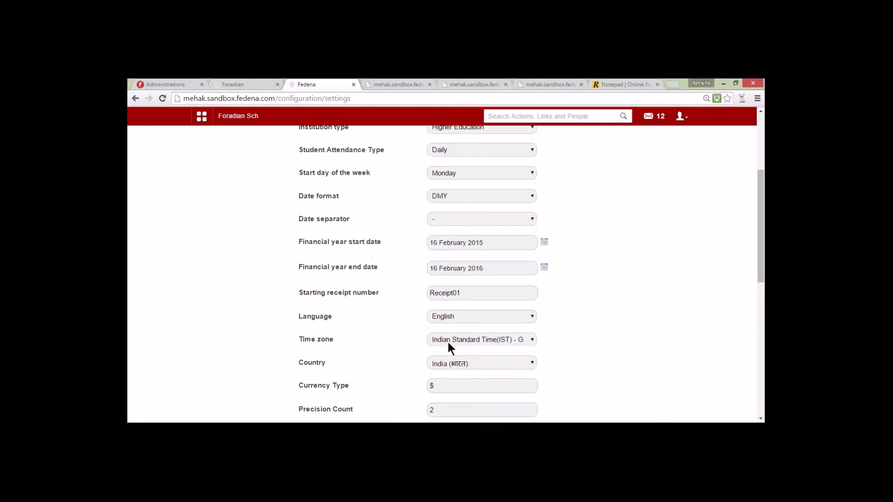
{"action": "left_click", "coordinate": [454, 317]}
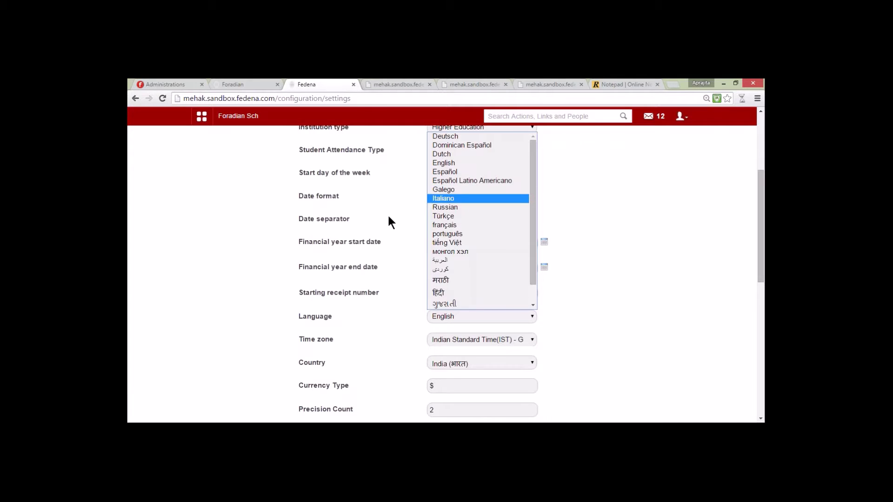
{"action": "key", "text": "Home"}
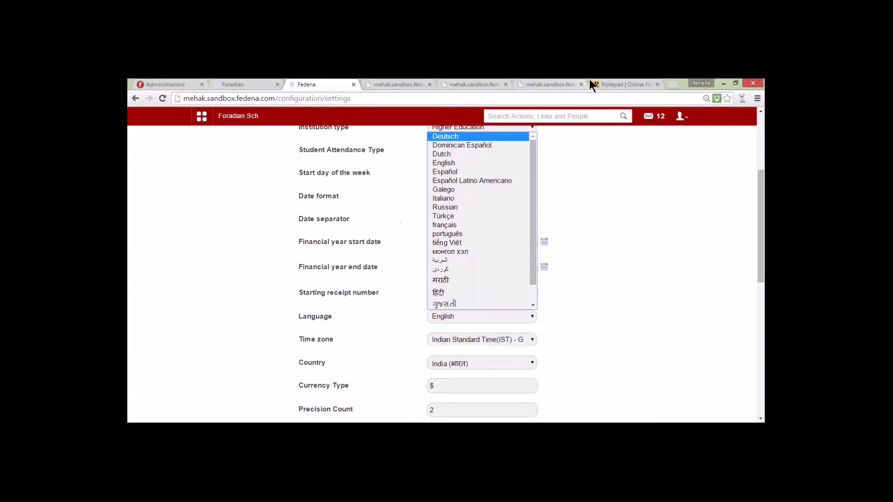
{"action": "left_click", "coordinate": [601, 82]}
Step: Glance at the feature notes, then close the Fedena settings tab so the fee receipt shows
{"action": "left_click", "coordinate": [601, 81]}
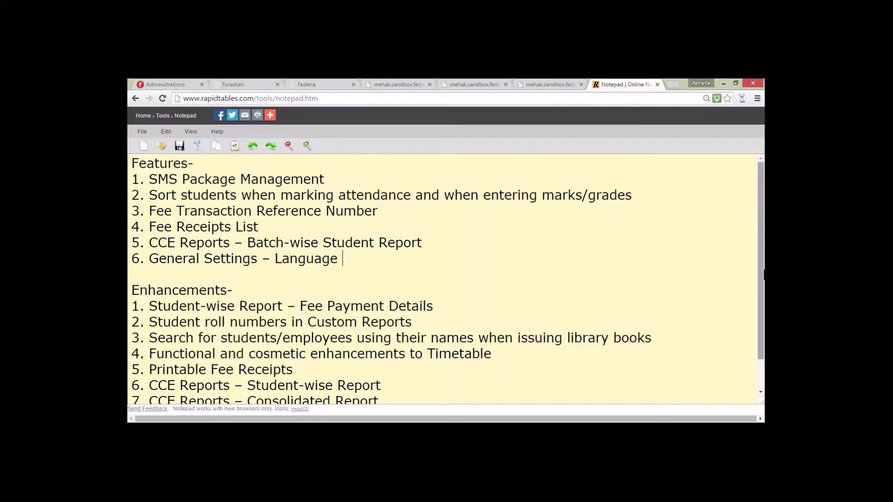
{"action": "left_click_drag", "start_coordinate": [761, 278], "coordinate": [762, 306]}
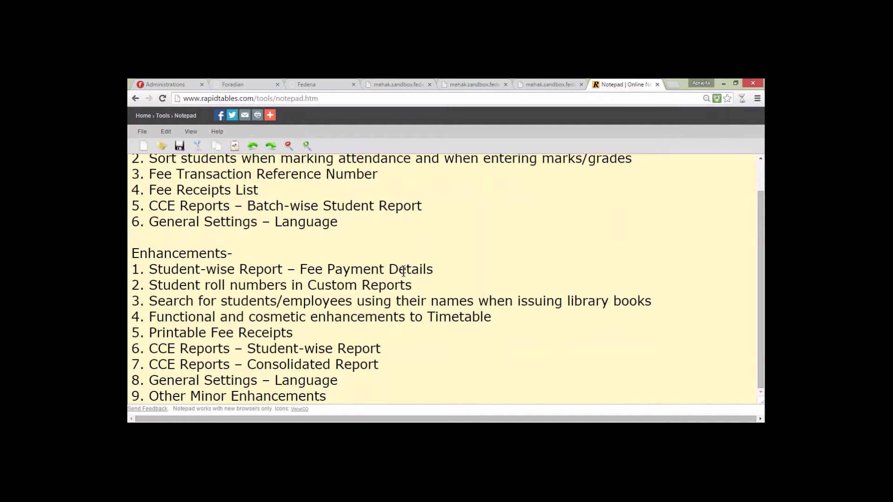
{"action": "left_click", "coordinate": [300, 84]}
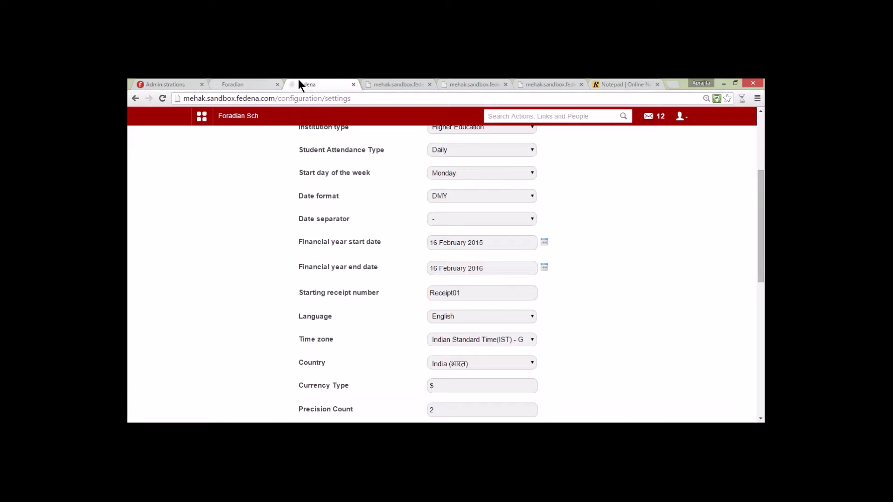
{"action": "left_click", "coordinate": [354, 85]}
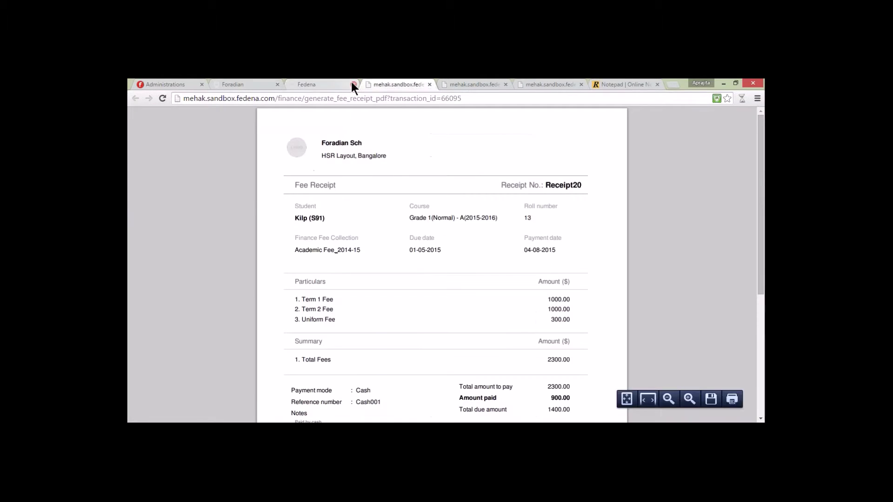
Step: Log out of the admin account to reach the Demo School login page
{"action": "key", "text": "ctrl+shift+Tab"}
{"action": "left_click", "coordinate": [681, 116]}
{"action": "left_click", "coordinate": [632, 157]}
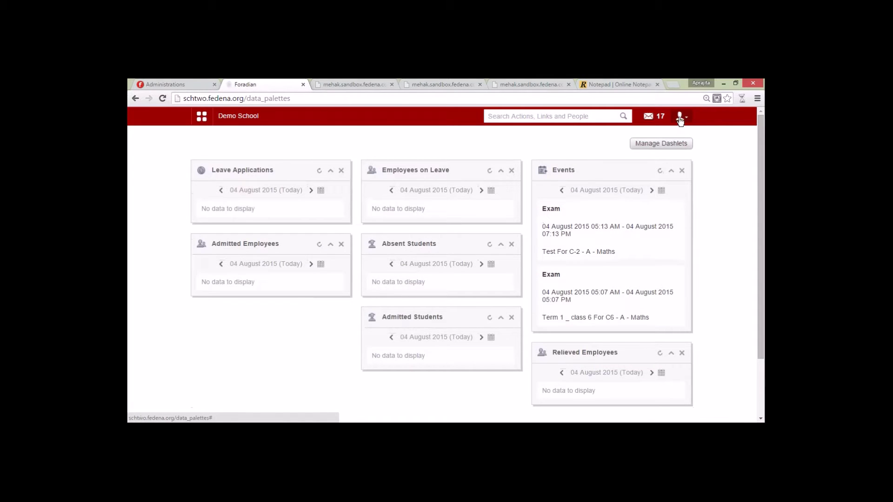
{"action": "left_click", "coordinate": [679, 117]}
{"action": "left_click", "coordinate": [634, 163]}
Step: Sign in with the student's username and password
{"action": "type", "text": "user1"}
{"action": "key", "text": "Tab"}
{"action": "type", "text": "user1123"}
{"action": "key", "text": "Return"}
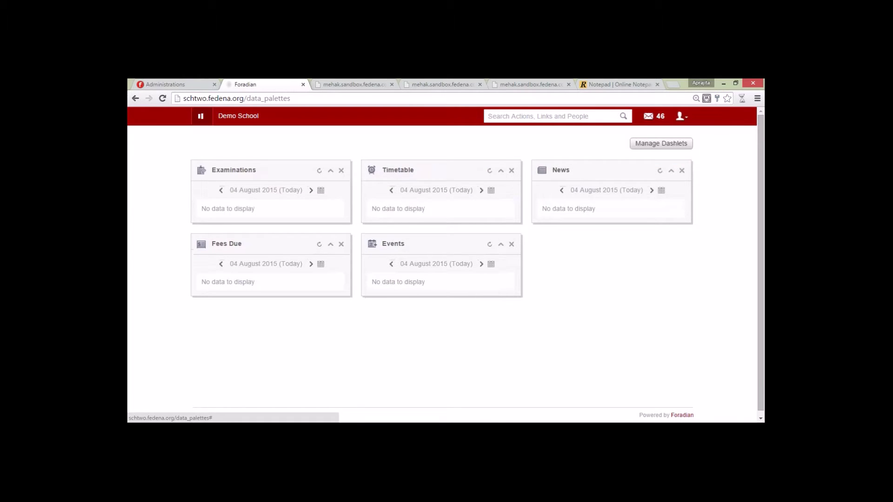
Step: Open My Profile under Academics and show the More pages list
{"action": "left_click", "coordinate": [200, 116]}
{"action": "left_click", "coordinate": [265, 141]}
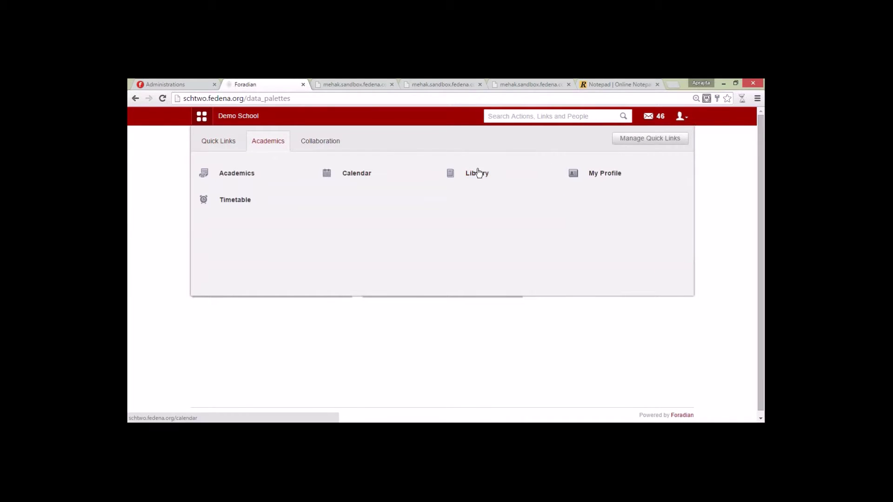
{"action": "left_click", "coordinate": [614, 173]}
{"action": "left_click", "coordinate": [672, 151]}
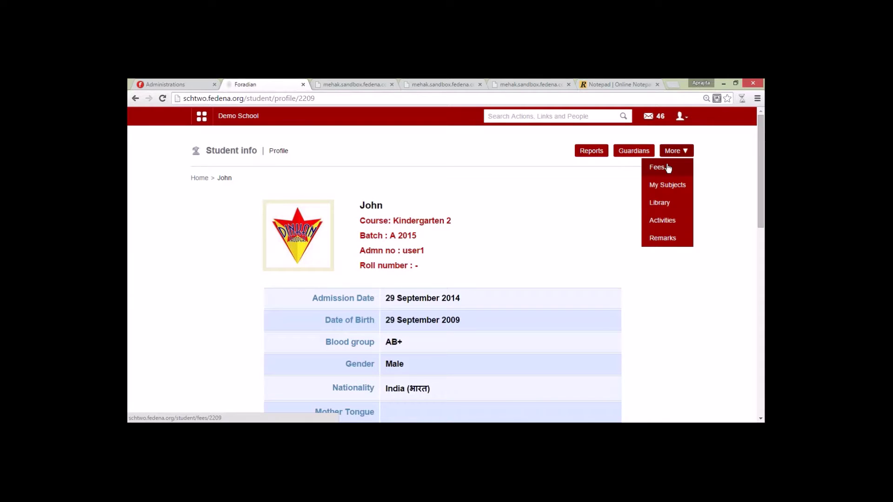
Step: Open the student's fee status page and expand the Kindergarten 1 - A 2014 fees
{"action": "left_click", "coordinate": [669, 168]}
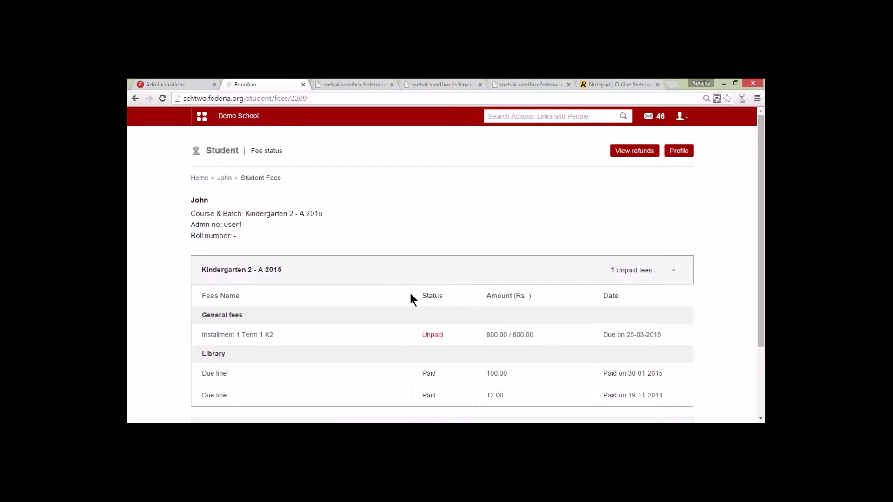
{"action": "left_click", "coordinate": [382, 279]}
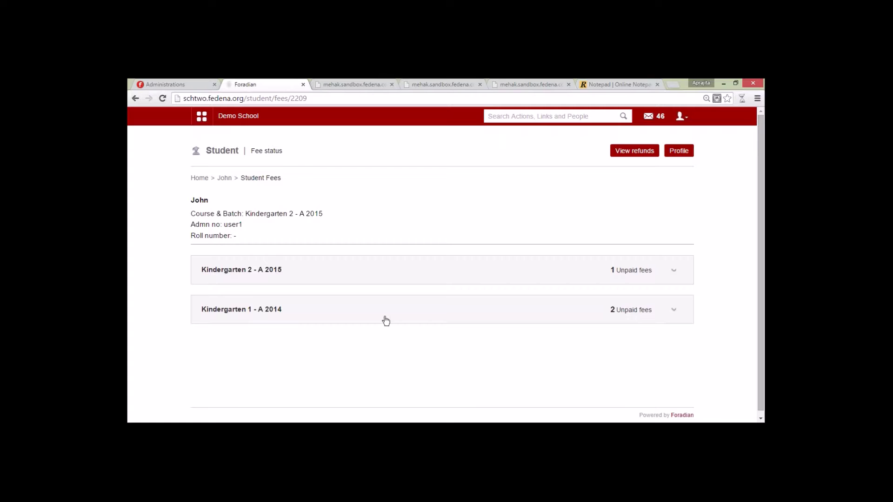
{"action": "left_click", "coordinate": [406, 305]}
{"action": "left_click_drag", "start_coordinate": [760, 289], "coordinate": [760, 314]}
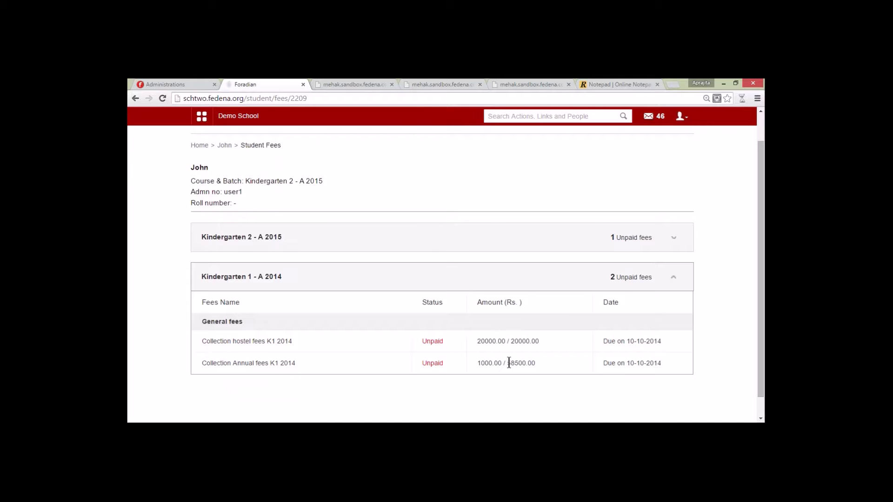
Step: Highlight the 20000.00 hostel fee and the annual total, then reopen the Kindergarten 2 - A 2015 fees
{"action": "left_click_drag", "start_coordinate": [505, 341], "coordinate": [478, 342]}
{"action": "left_click", "coordinate": [550, 346]}
{"action": "left_click_drag", "start_coordinate": [540, 342], "coordinate": [539, 365]}
{"action": "left_click", "coordinate": [340, 282]}
{"action": "left_click", "coordinate": [355, 264]}
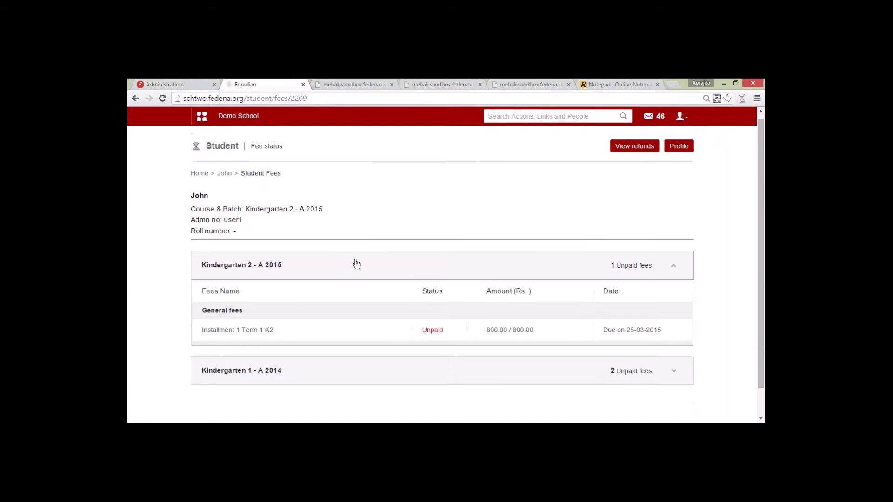
{"action": "scroll", "coordinate": [325, 293], "scroll_direction": "down", "scroll_amount": 2}
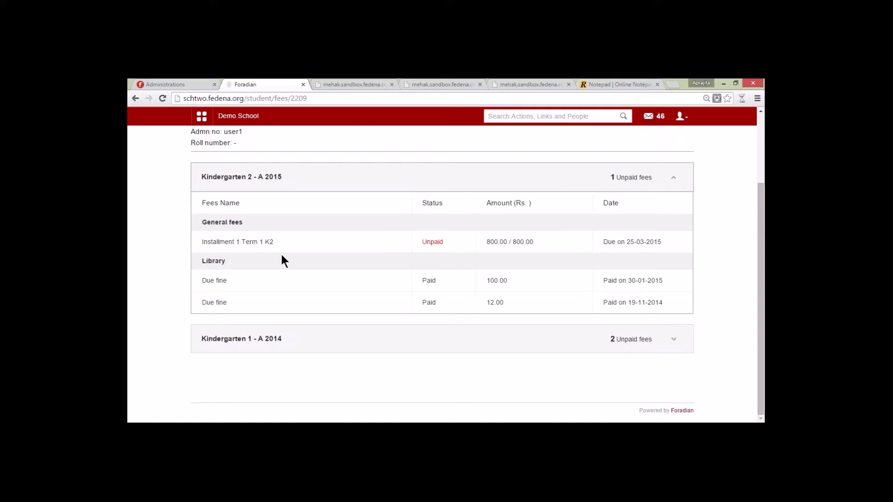
Step: Review the unpaid Installment 1 Term 1 K2 fee details and its online Pay Fee page
{"action": "left_click", "coordinate": [214, 244]}
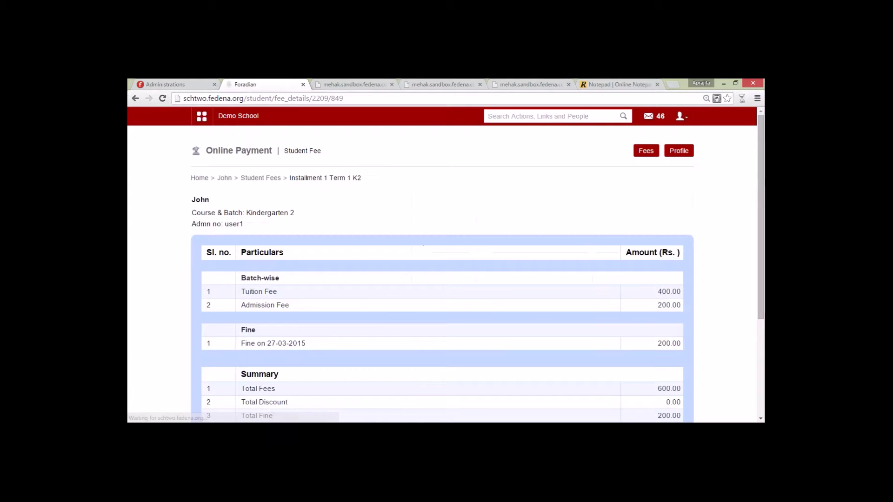
{"action": "scroll", "coordinate": [330, 180], "scroll_direction": "down", "scroll_amount": 3}
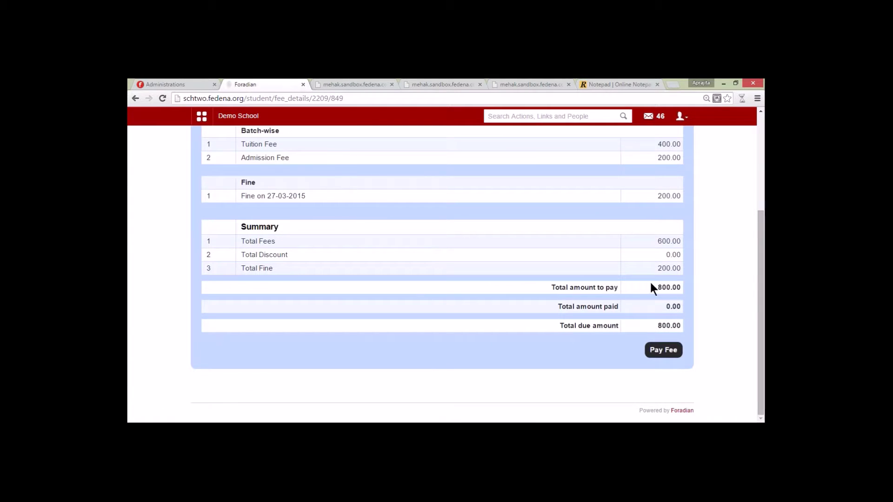
{"action": "mouse_move", "coordinate": [756, 317]}
{"action": "left_mouse_down"}
{"action": "mouse_move", "coordinate": [755, 269]}
{"action": "mouse_move", "coordinate": [758, 303]}
{"action": "left_mouse_up"}
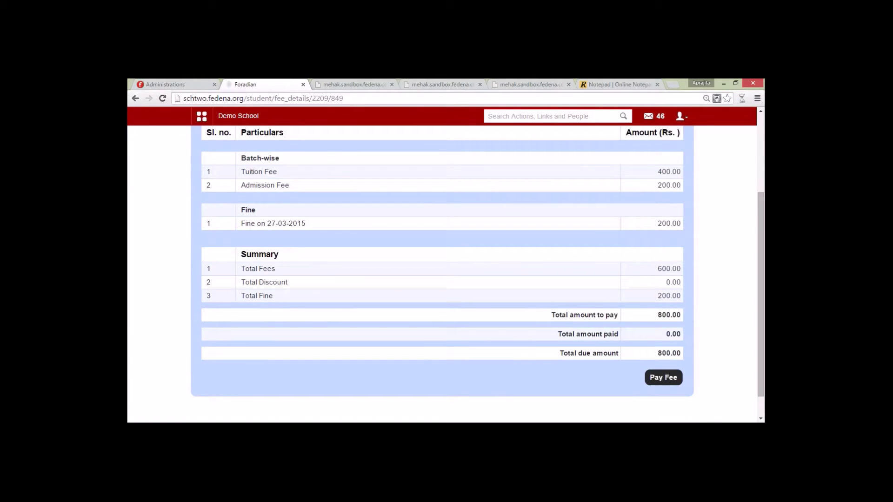
{"action": "left_click", "coordinate": [665, 379]}
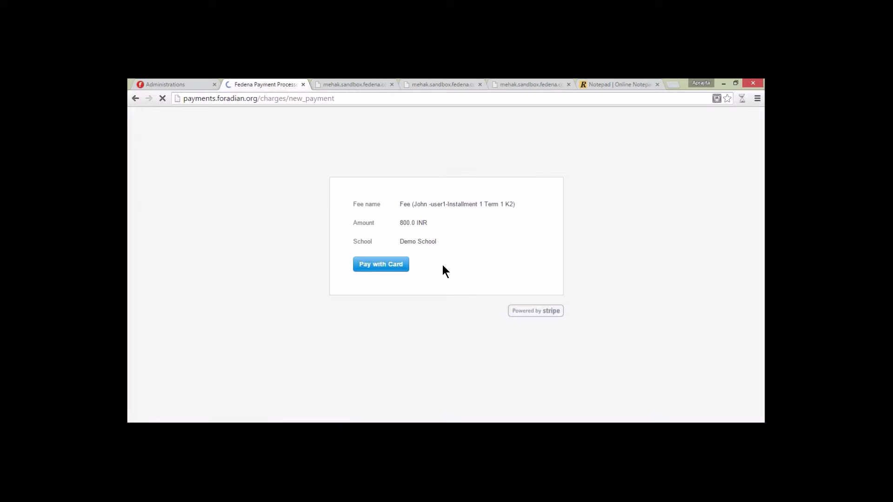
{"action": "left_click", "coordinate": [135, 98]}
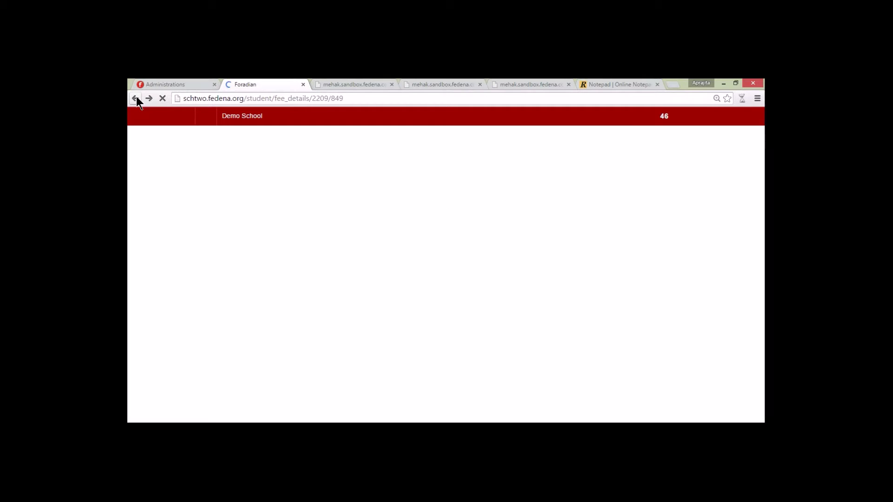
Step: Back in the student's fees, view the Kindergarten 1 - A 2014 hostel fee collection details
{"action": "scroll", "coordinate": [236, 219], "scroll_direction": "up", "scroll_amount": 3}
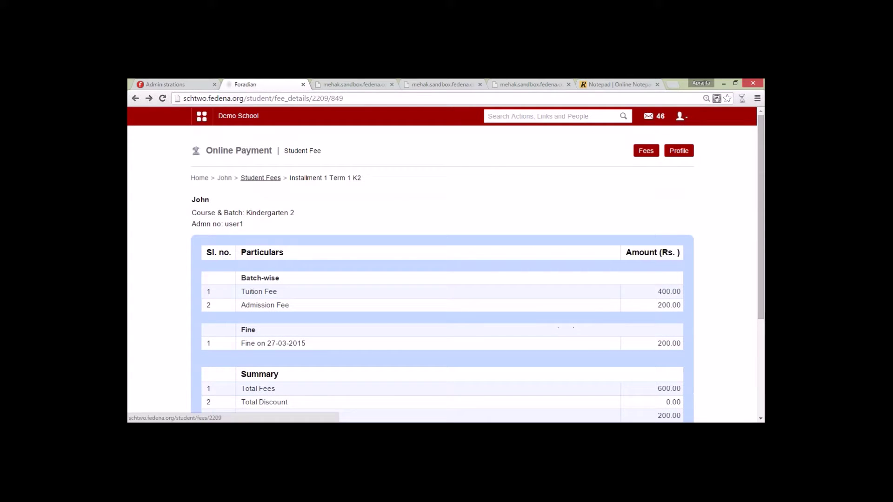
{"action": "left_click", "coordinate": [260, 178]}
{"action": "scroll", "coordinate": [335, 294], "scroll_direction": "down", "scroll_amount": 2}
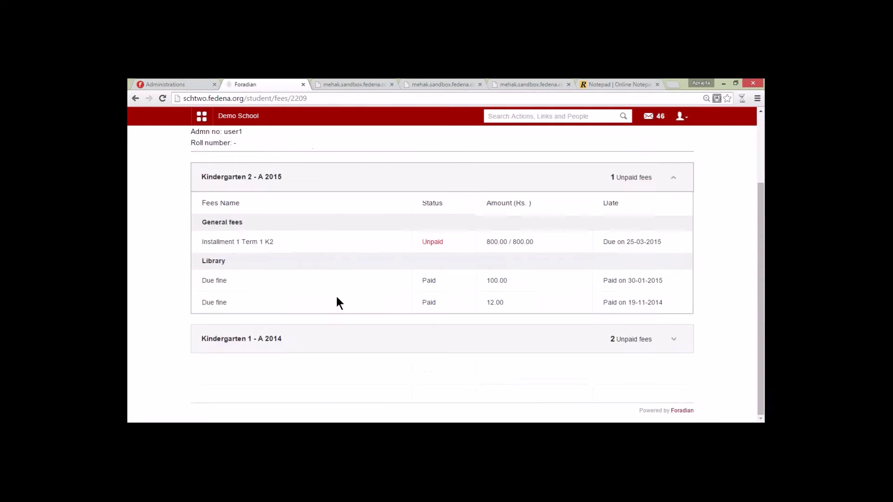
{"action": "left_click", "coordinate": [239, 184]}
{"action": "left_click", "coordinate": [272, 306]}
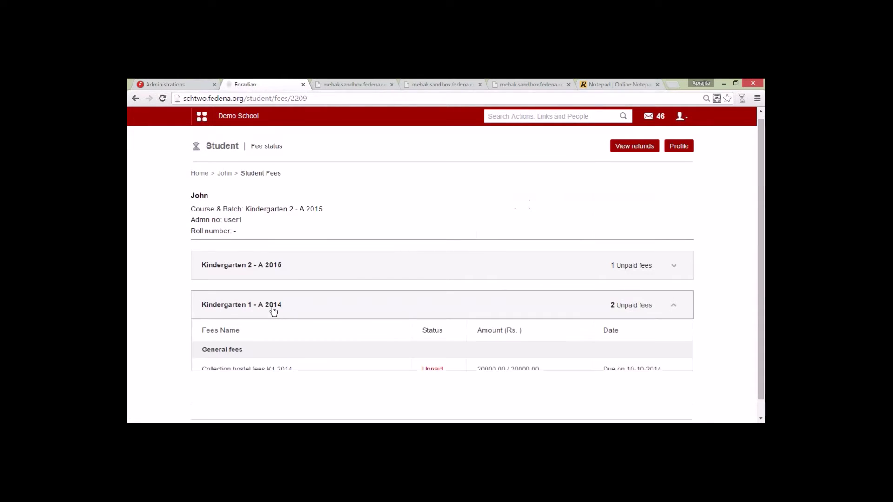
{"action": "left_click", "coordinate": [235, 368]}
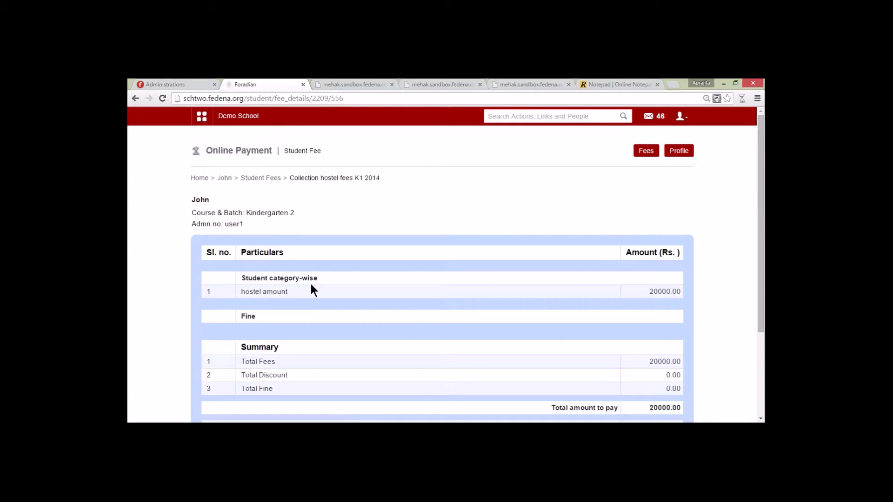
Step: Log out of the student account and sign back in as admin
{"action": "left_click", "coordinate": [681, 116]}
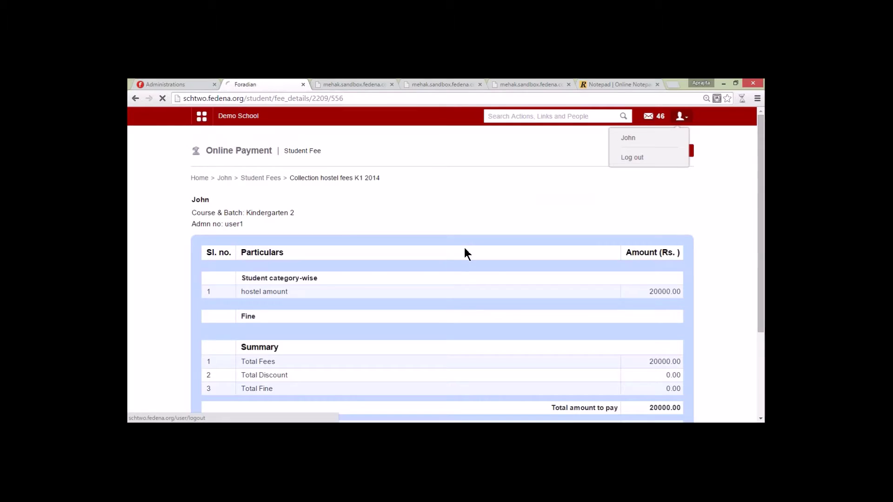
{"action": "left_click", "coordinate": [669, 159]}
{"action": "key", "text": "Return"}
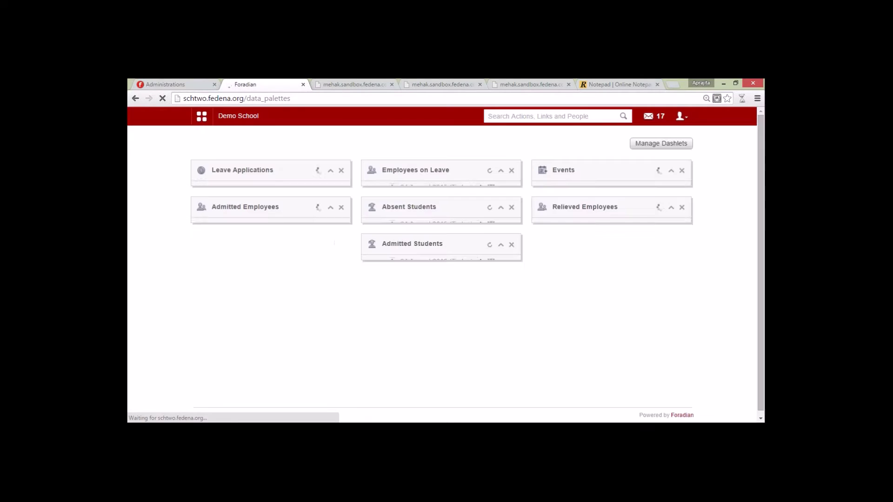
Step: Go to Finance > Fees > Fees Head-wise Report > Student-wise Report
{"action": "left_click", "coordinate": [201, 116]}
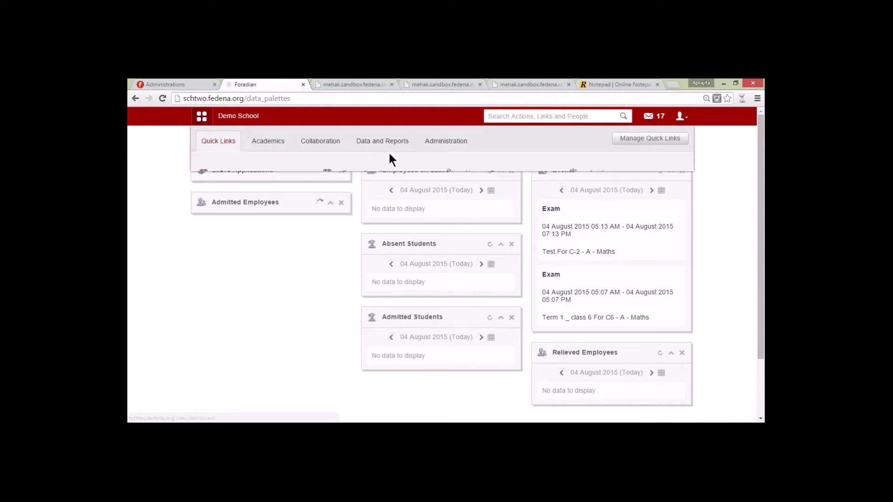
{"action": "left_click", "coordinate": [431, 142]}
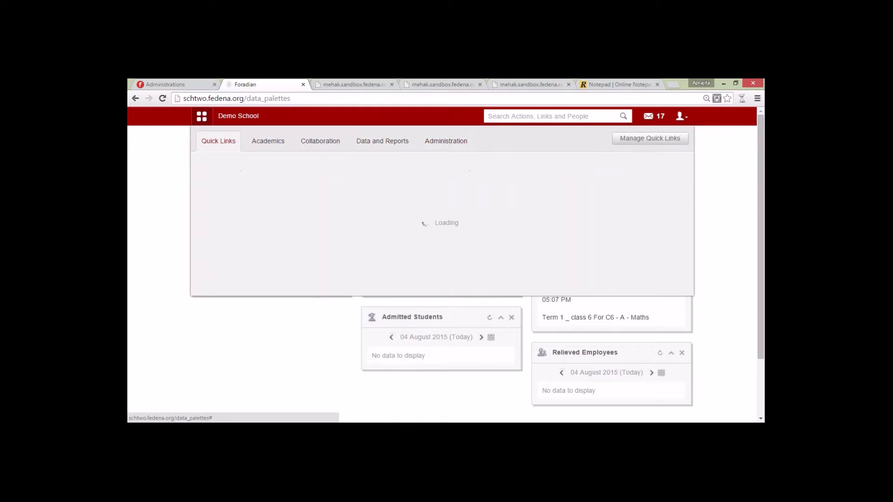
{"action": "left_click", "coordinate": [243, 175]}
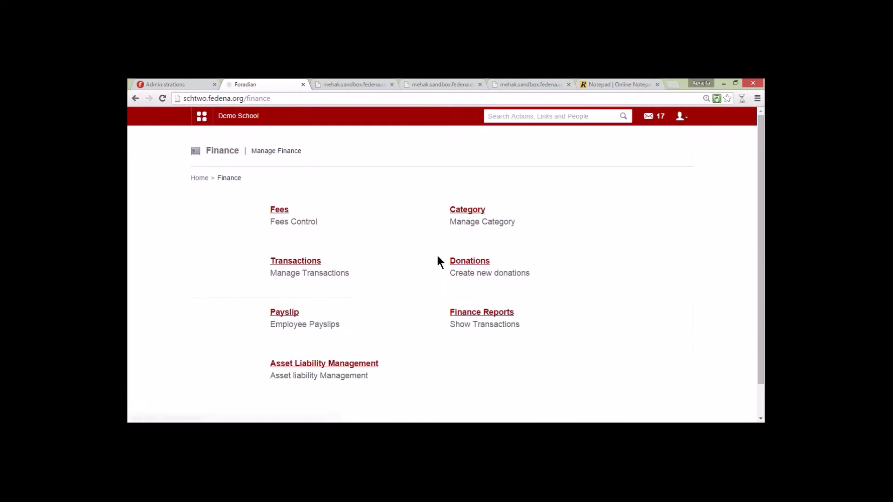
{"action": "left_click", "coordinate": [279, 209]}
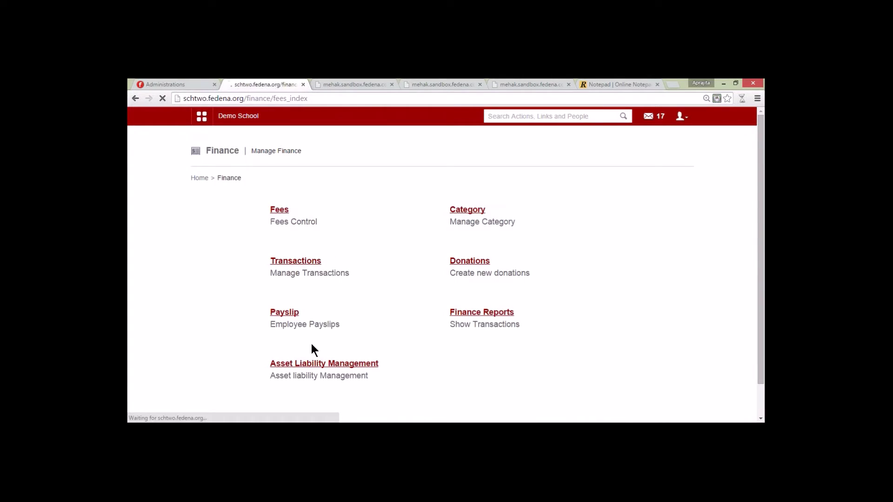
{"action": "left_click", "coordinate": [401, 363]}
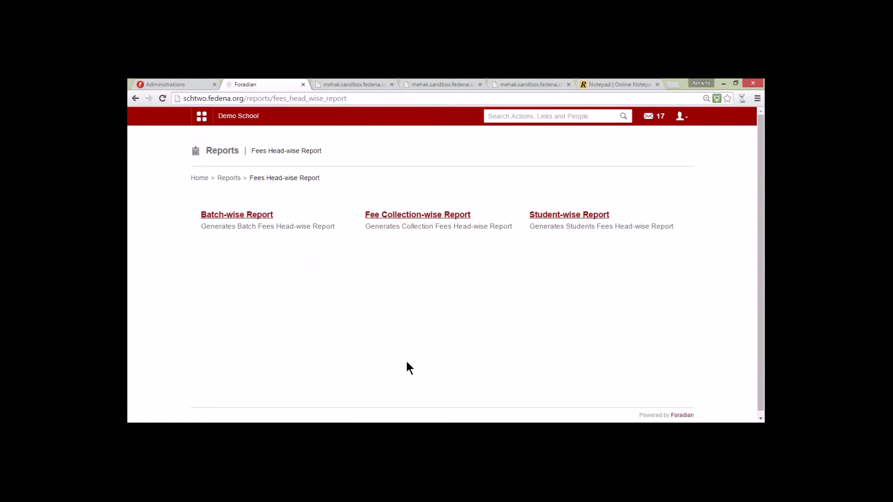
{"action": "left_click", "coordinate": [567, 217]}
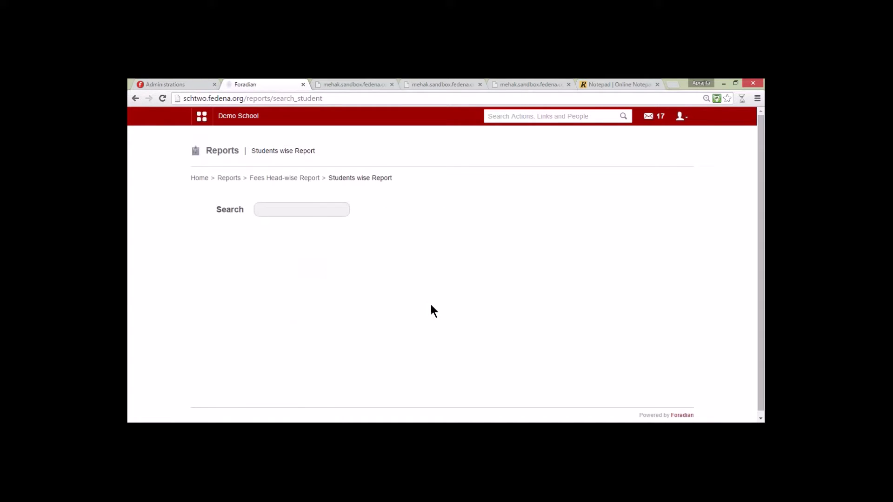
Step: Find the student by name, expand both Kindergarten batches and open Installment 1 Term 1 K2
{"action": "left_click", "coordinate": [312, 210]}
{"action": "type", "text": "jack"}
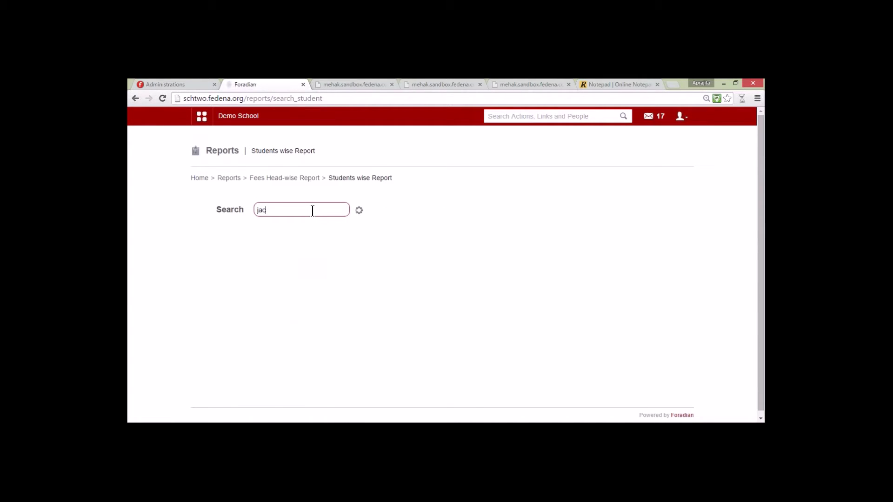
{"action": "left_click", "coordinate": [269, 283]}
{"action": "left_click", "coordinate": [443, 292]}
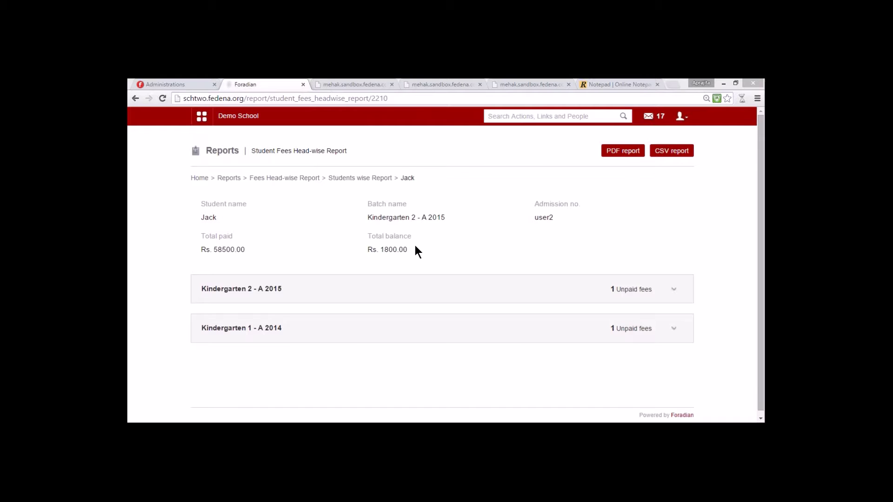
{"action": "left_click", "coordinate": [332, 339]}
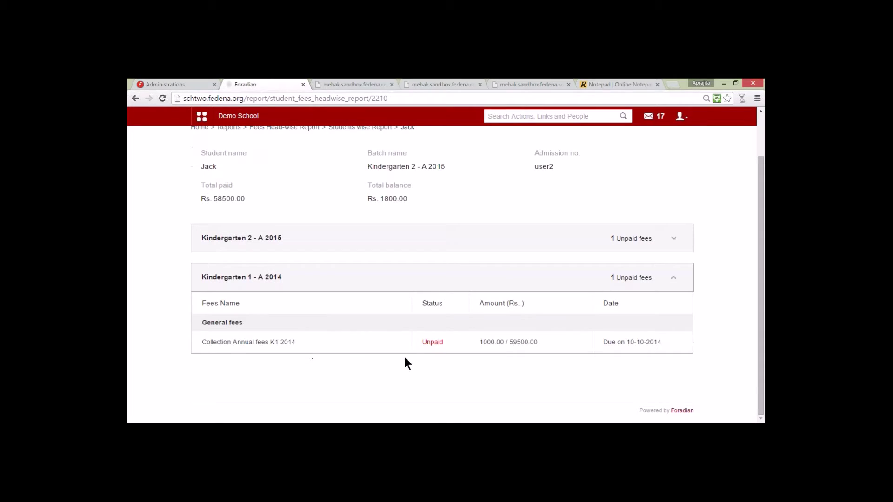
{"action": "left_click", "coordinate": [451, 250]}
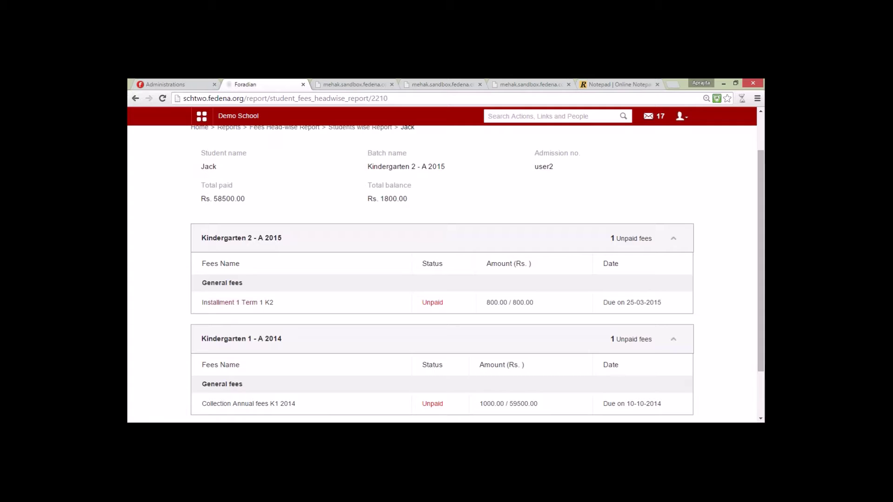
{"action": "left_click", "coordinate": [226, 303]}
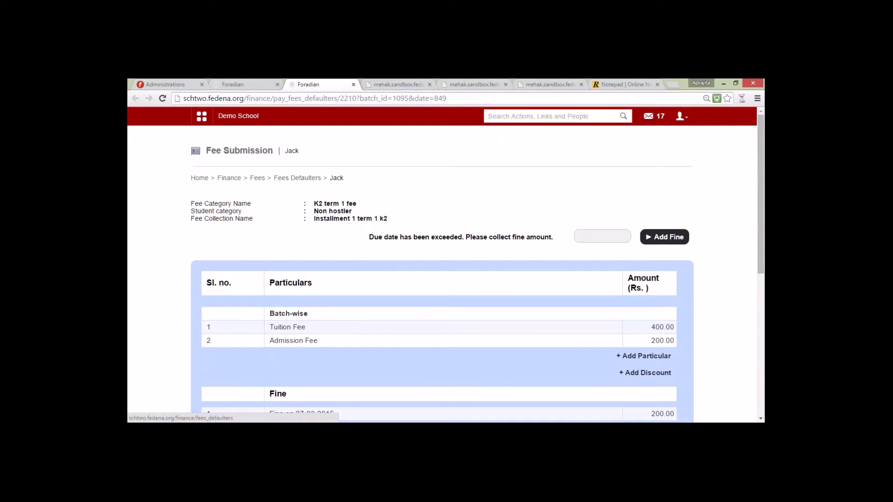
Step: Pay the Installment 1 Term 1 K2 fee, then check the Custom Reports item in the notepad
{"action": "left_click_drag", "start_coordinate": [760, 249], "coordinate": [761, 384]}
{"action": "left_click", "coordinate": [650, 338]}
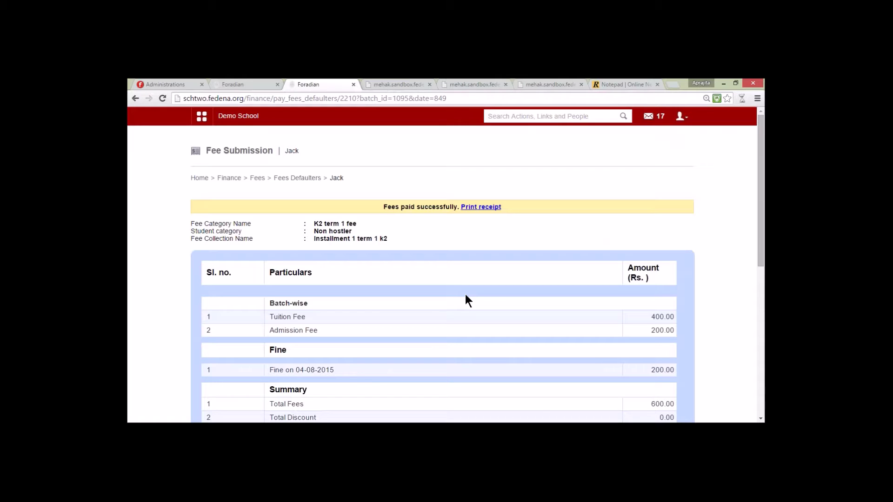
{"action": "left_click", "coordinate": [586, 84]}
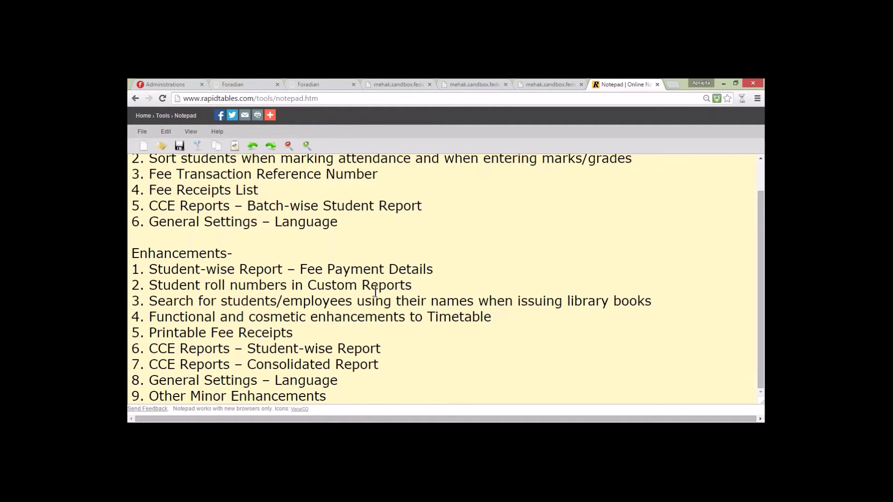
{"action": "left_click", "coordinate": [412, 284]}
Step: Close the three sandbox tabs and return to the Fee Submission page
{"action": "left_click", "coordinate": [430, 85]}
{"action": "left_click", "coordinate": [429, 84]}
{"action": "left_click", "coordinate": [430, 84]}
{"action": "left_click", "coordinate": [319, 84]}
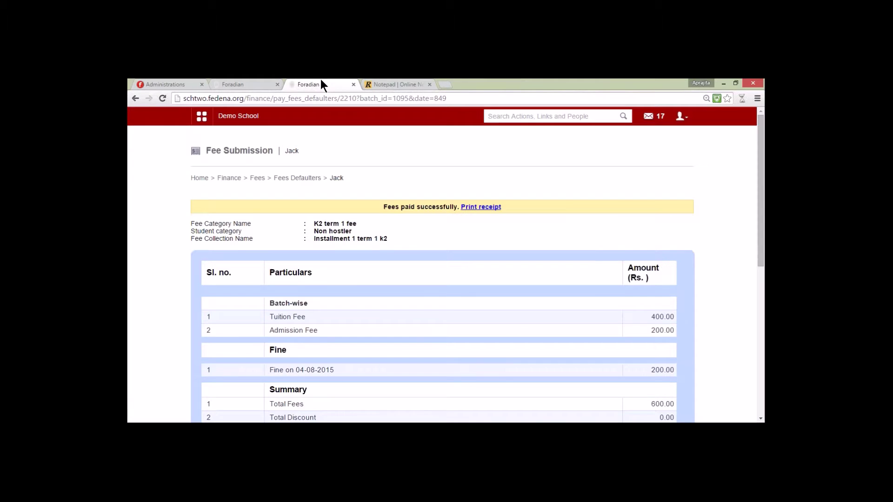
Step: Start a new student custom report named Class 1 Student Information under Data and Reports
{"action": "left_click", "coordinate": [221, 117]}
{"action": "left_click", "coordinate": [378, 144]}
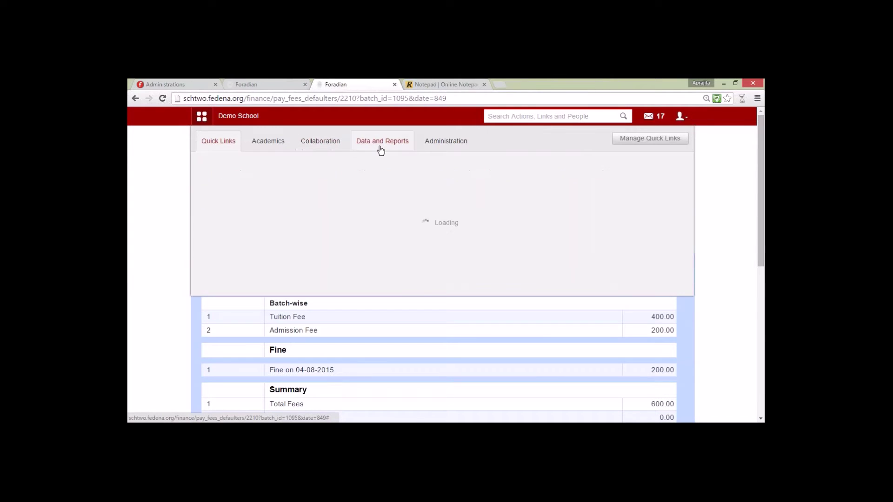
{"action": "left_click", "coordinate": [271, 171]}
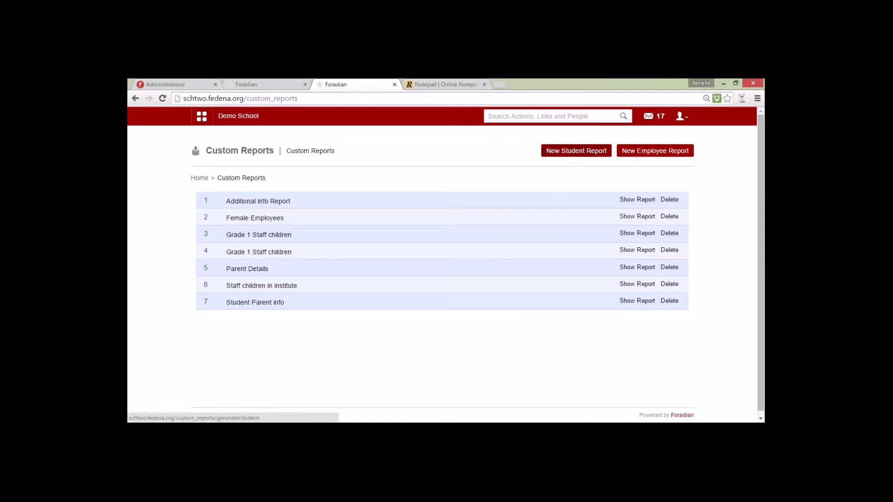
{"action": "left_click", "coordinate": [576, 151]}
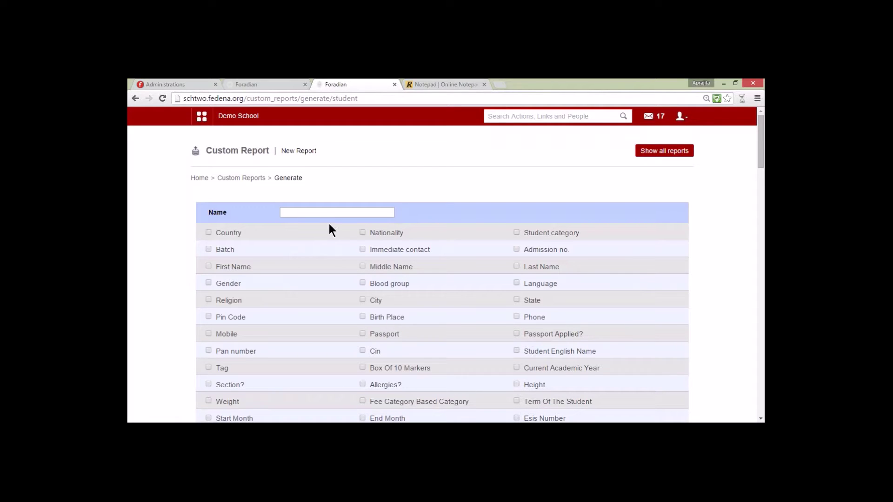
{"action": "type", "text": "Class 1 Information"}
{"action": "type", "text": "Student"}
Step: Add Batch as a search criterion set to C1 - A 2015-2016
{"action": "left_click", "coordinate": [209, 249]}
{"action": "scroll", "coordinate": [300, 284], "scroll_direction": "down", "scroll_amount": 3}
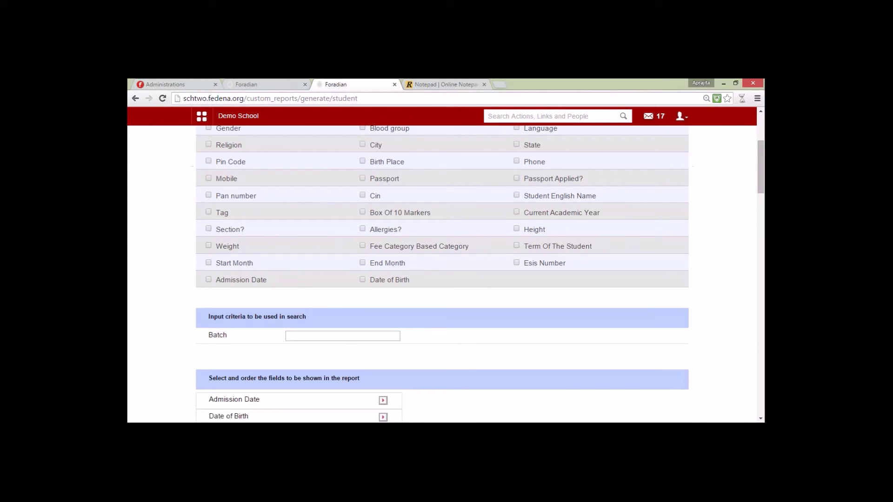
{"action": "type", "text": "cl"}
{"action": "key", "text": "BackSpace"}
{"action": "type", "text": "lass 1"}
{"action": "left_click", "coordinate": [304, 344]}
Step: Add Admission no., First Name, Gender and Roll number as report columns
{"action": "scroll", "coordinate": [436, 357], "scroll_direction": "down", "scroll_amount": 3}
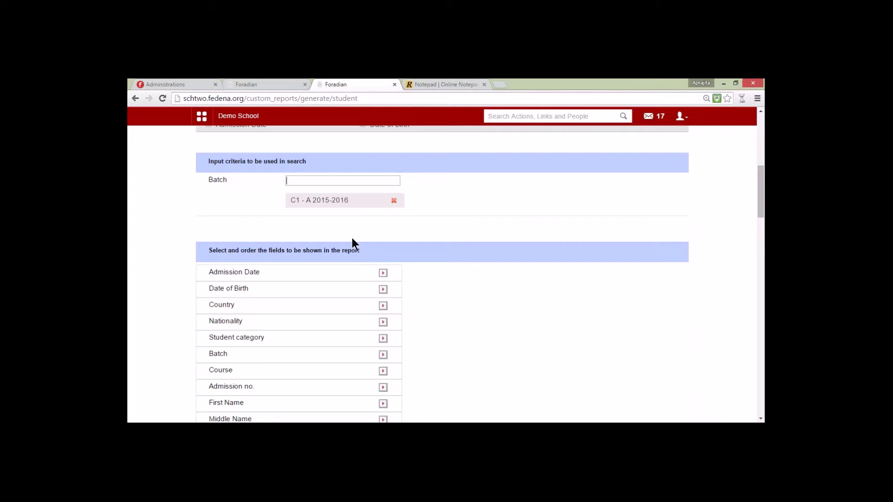
{"action": "left_click", "coordinate": [383, 387]}
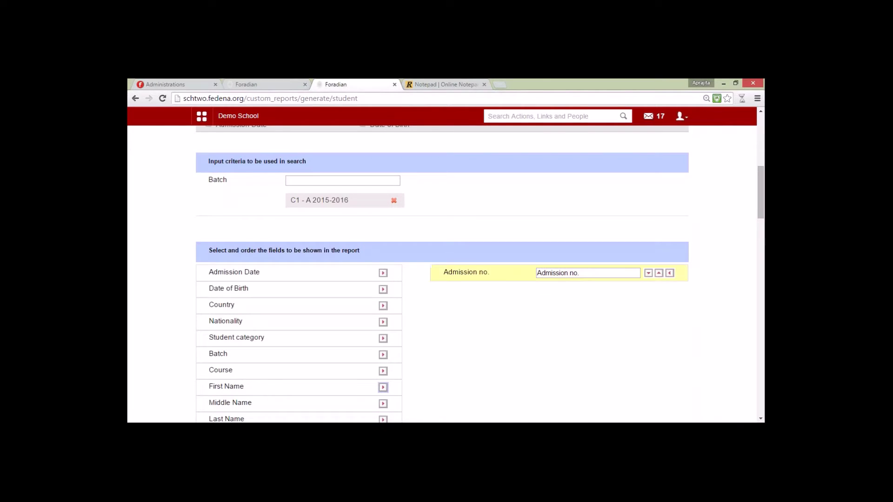
{"action": "left_click", "coordinate": [383, 388]}
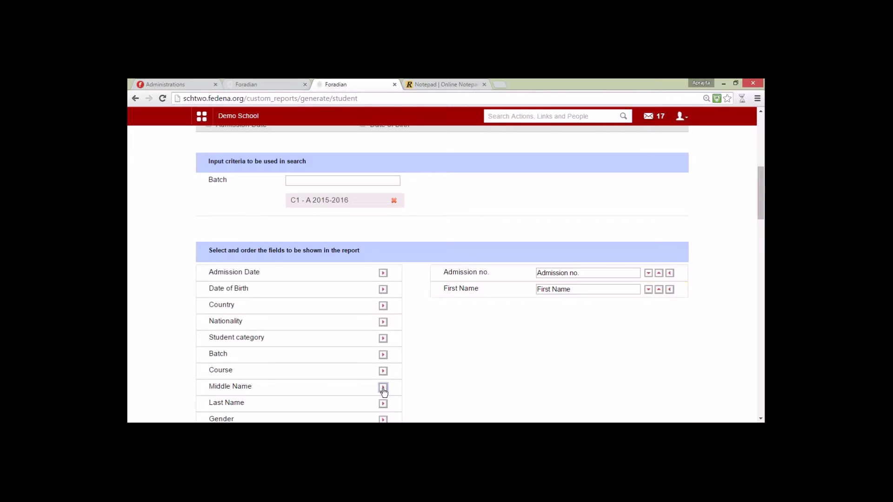
{"action": "left_click", "coordinate": [383, 419]}
{"action": "scroll", "coordinate": [373, 391], "scroll_direction": "down", "scroll_amount": 3}
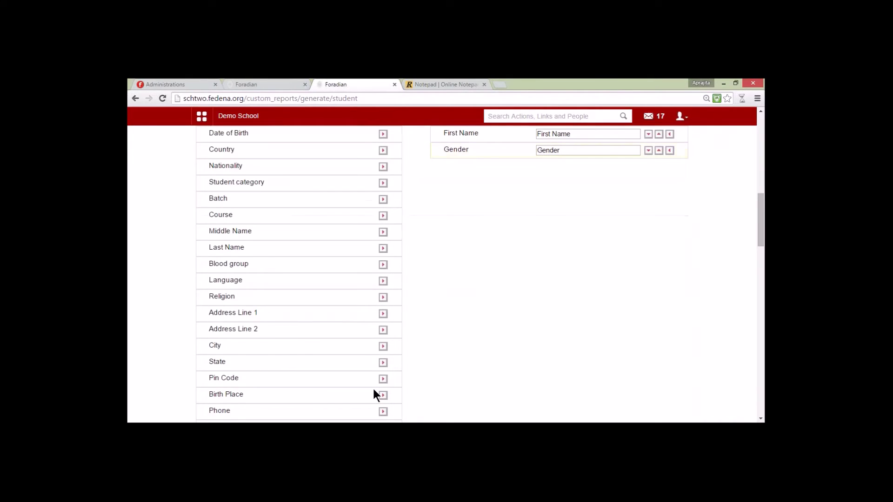
{"action": "scroll", "coordinate": [374, 390], "scroll_direction": "down", "scroll_amount": 3}
{"action": "scroll", "coordinate": [374, 390], "scroll_direction": "down", "scroll_amount": 3}
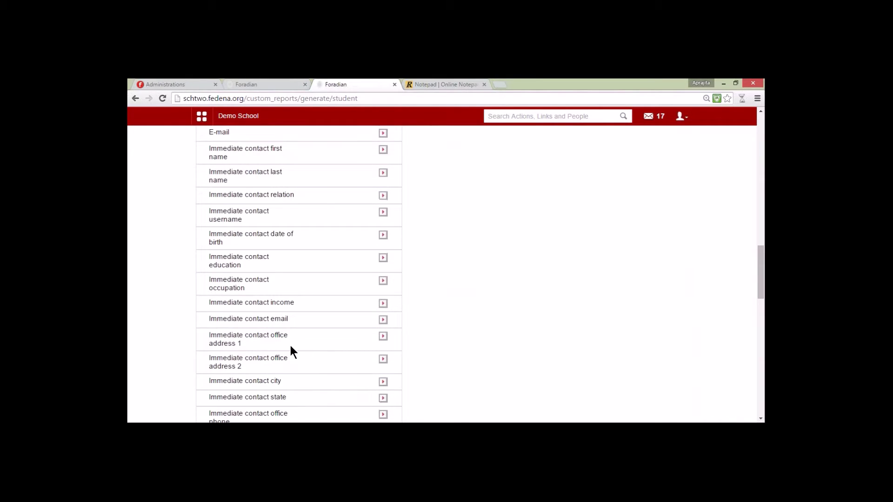
{"action": "scroll", "coordinate": [303, 344], "scroll_direction": "down", "scroll_amount": 3}
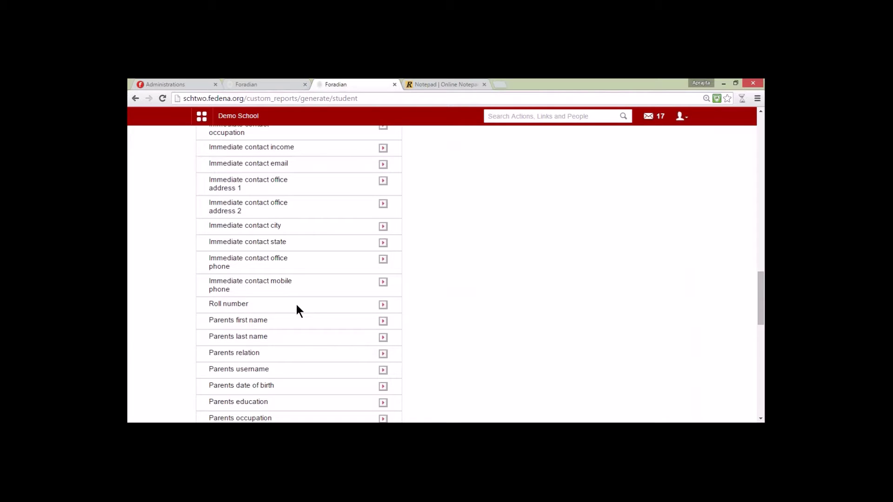
{"action": "left_click", "coordinate": [383, 306]}
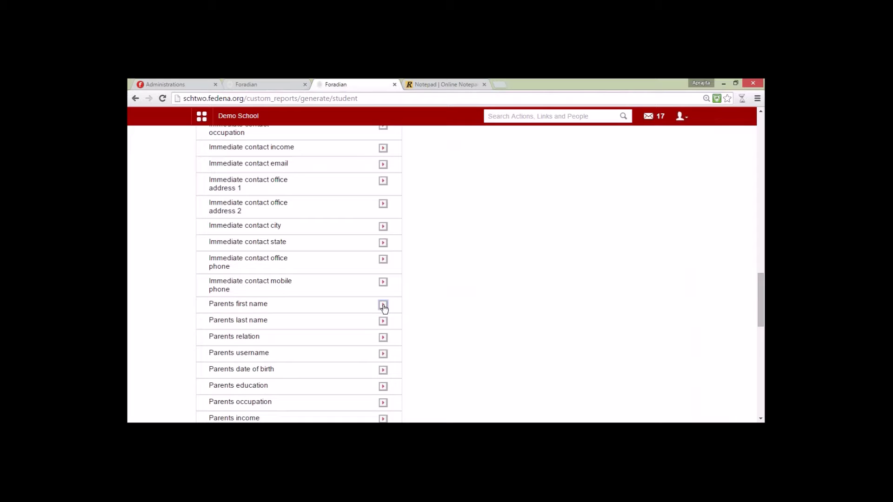
Step: Move Roll number to second place after Admission no. and save the report
{"action": "scroll", "coordinate": [450, 297], "scroll_direction": "down", "scroll_amount": 12}
{"action": "scroll", "coordinate": [541, 275], "scroll_direction": "up", "scroll_amount": 20}
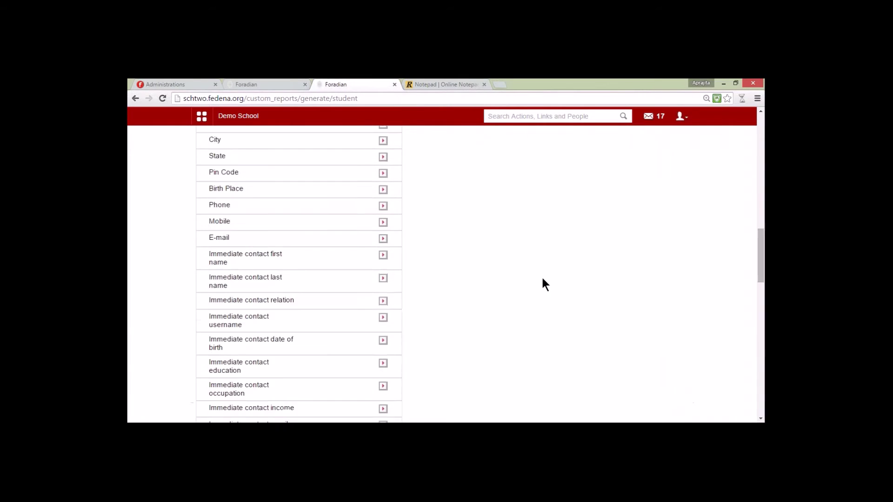
{"action": "scroll", "coordinate": [581, 291], "scroll_direction": "down", "scroll_amount": 3}
{"action": "left_click", "coordinate": [659, 272]}
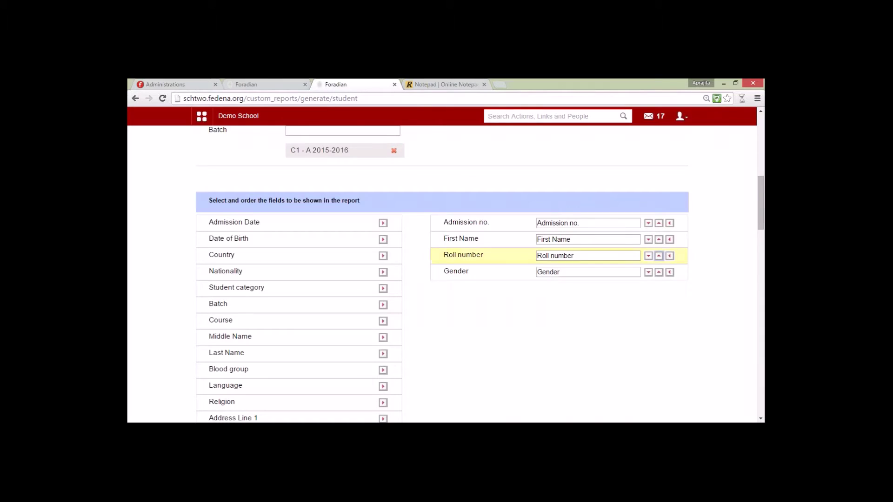
{"action": "left_click", "coordinate": [659, 272]}
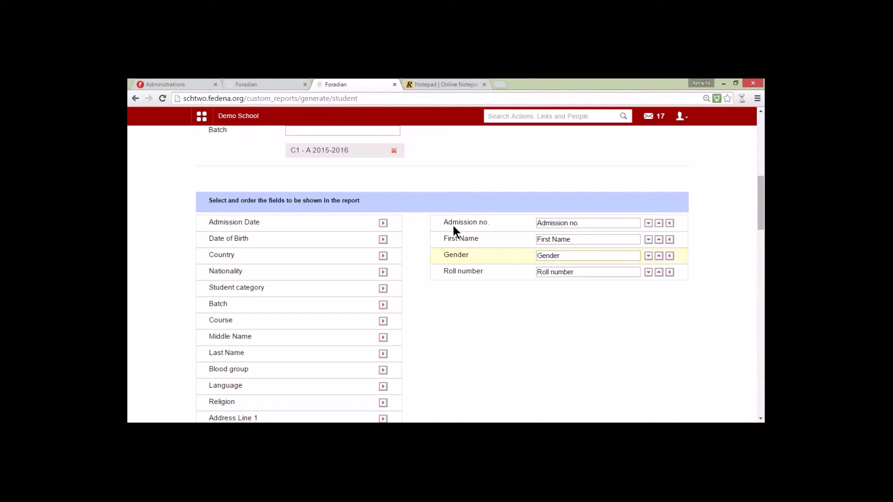
{"action": "left_click", "coordinate": [658, 272]}
{"action": "left_click", "coordinate": [659, 256]}
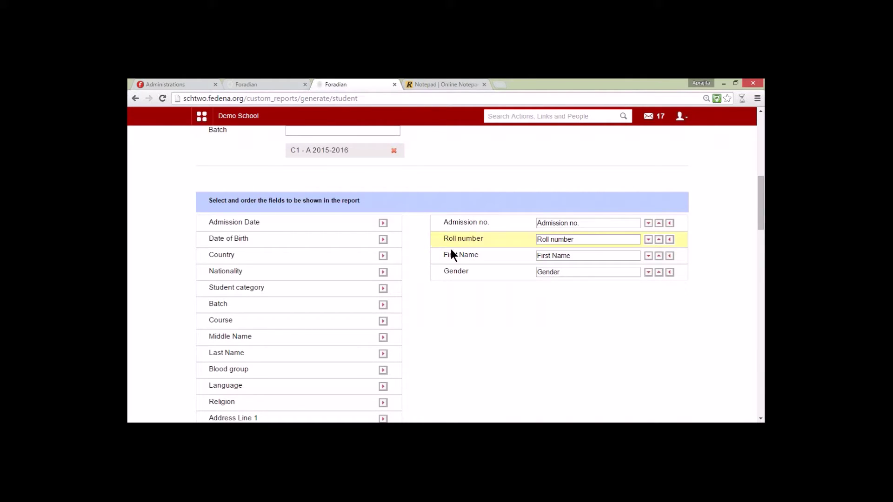
{"action": "scroll", "coordinate": [666, 377], "scroll_direction": "down", "scroll_amount": 15}
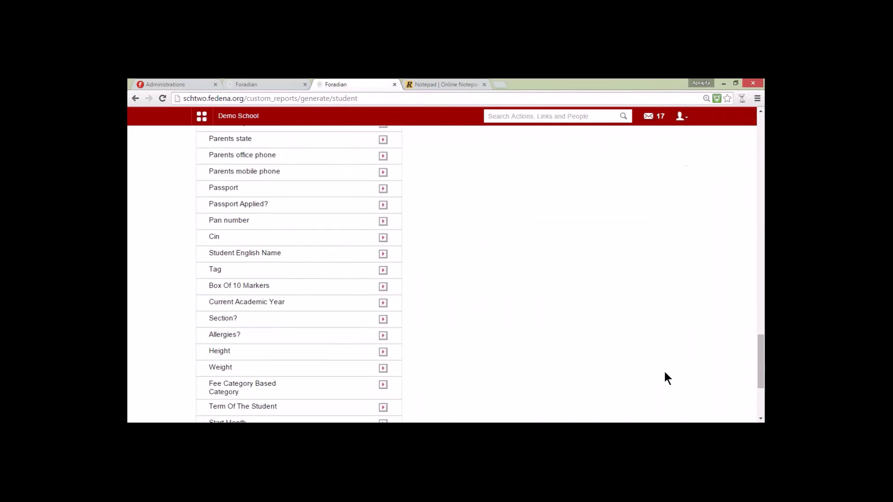
{"action": "left_click", "coordinate": [680, 361]}
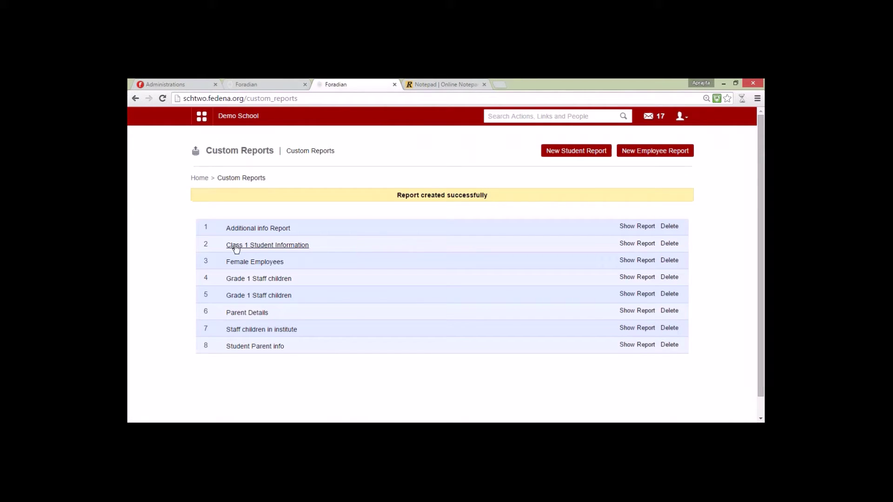
Step: Open the Class 1 Student Information report and sort it ascending by Roll number, C100 first
{"action": "left_click", "coordinate": [262, 245]}
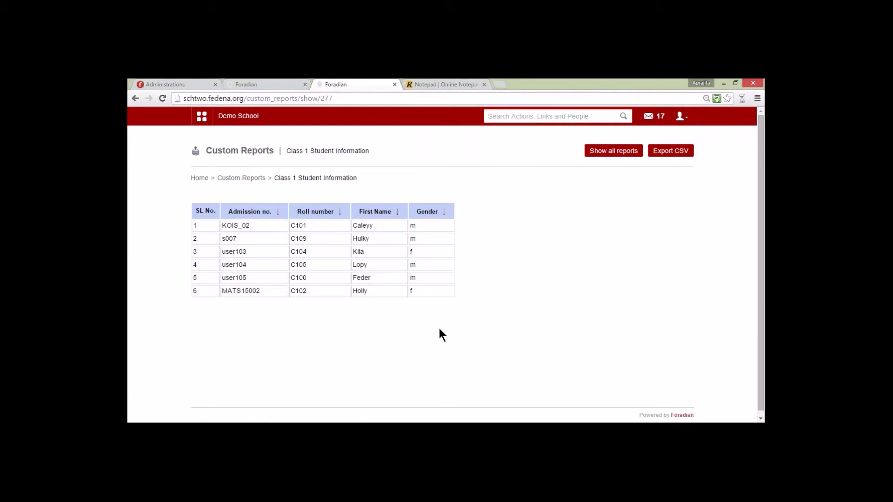
{"action": "left_click", "coordinate": [308, 212]}
{"action": "left_click", "coordinate": [309, 212]}
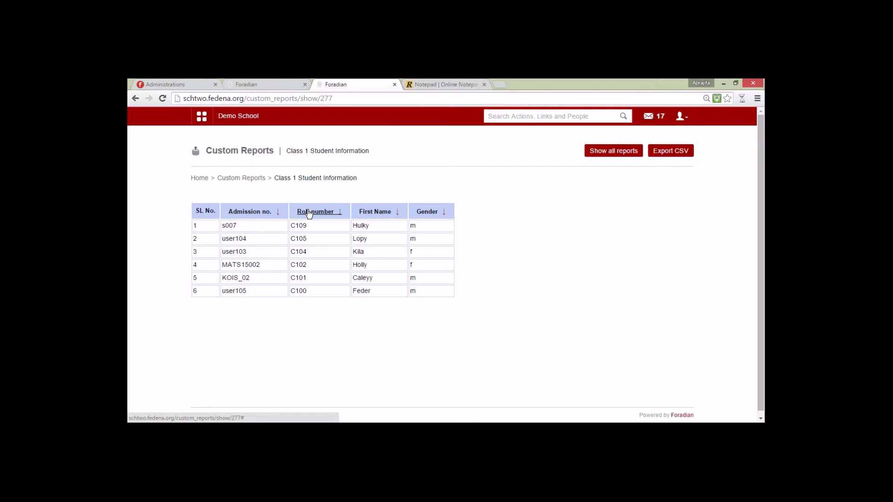
{"action": "left_click", "coordinate": [309, 213]}
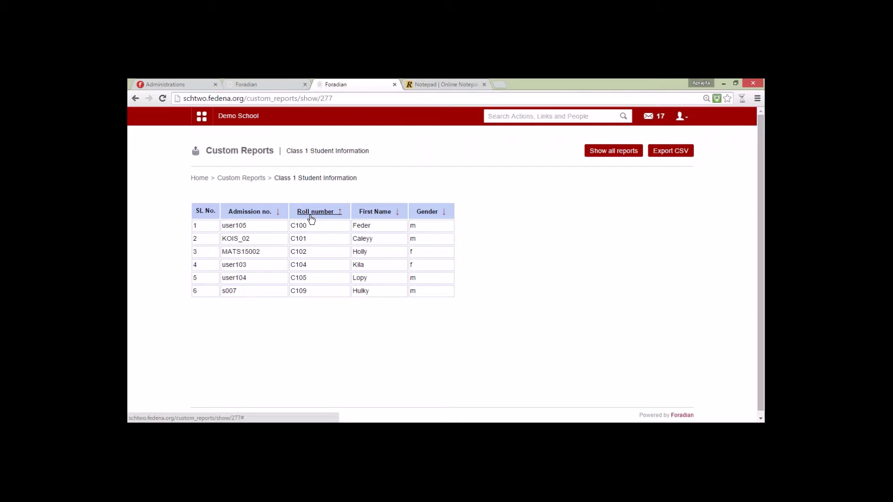
Step: Check the release notes in the notepad, then close the duplicate Foradian tab
{"action": "key", "text": "ctrl+Tab"}
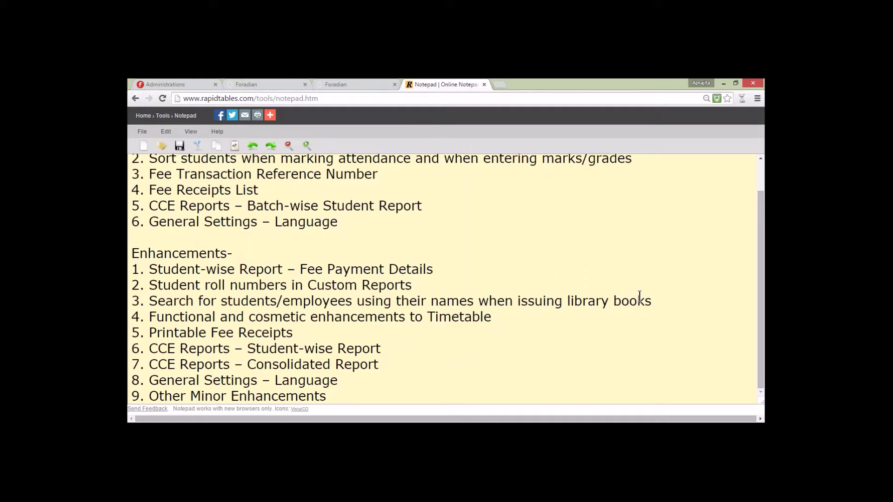
{"action": "left_click", "coordinate": [312, 84]}
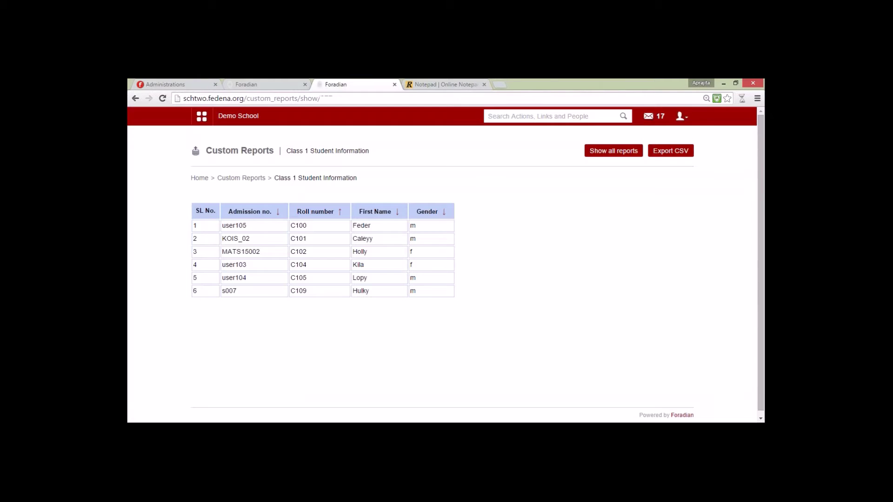
{"action": "left_click", "coordinate": [304, 84]}
Step: In Academics > Library > Issue books, look up book number B3
{"action": "left_click", "coordinate": [202, 116]}
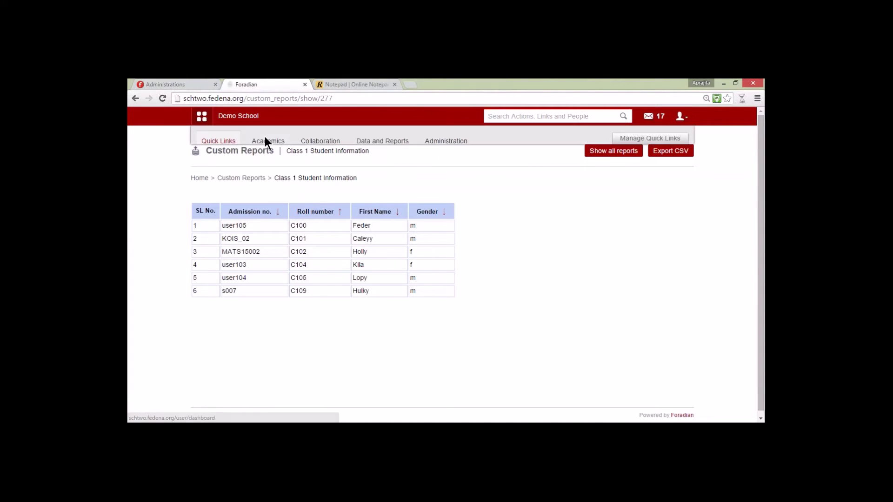
{"action": "left_click", "coordinate": [268, 141]}
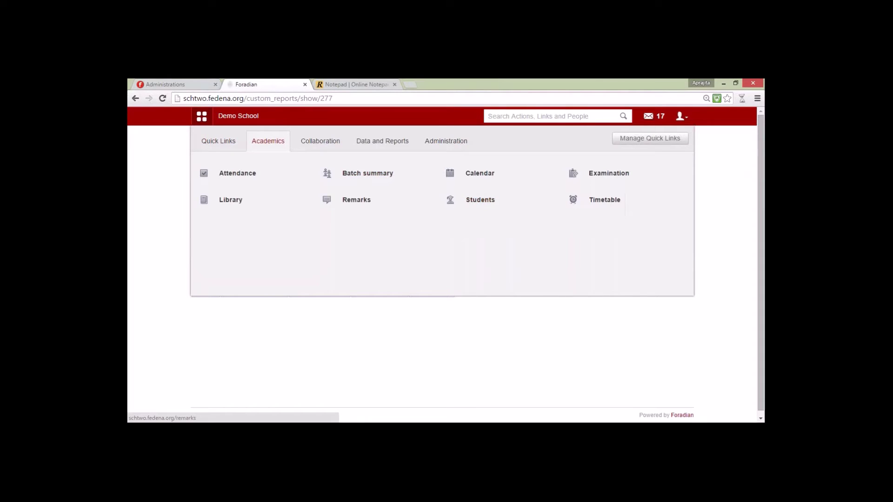
{"action": "left_click", "coordinate": [290, 205]}
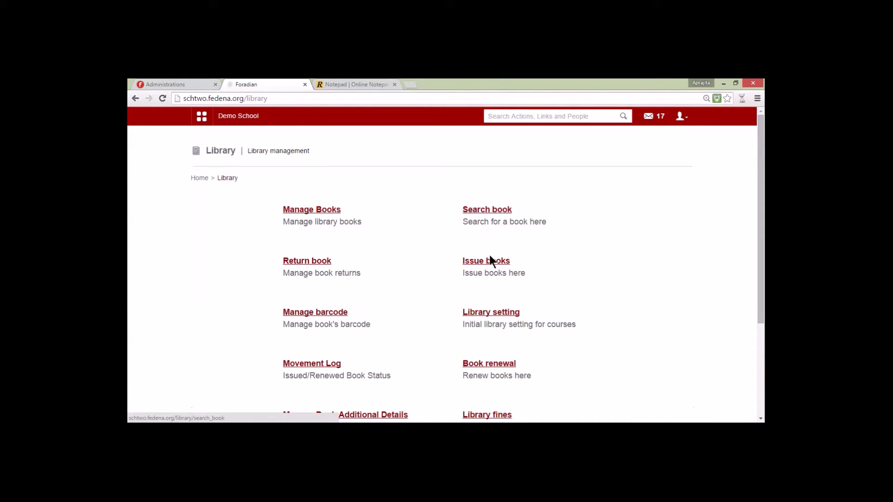
{"action": "left_click", "coordinate": [485, 260]}
{"action": "left_click", "coordinate": [431, 212]}
{"action": "type", "text": "B3"}
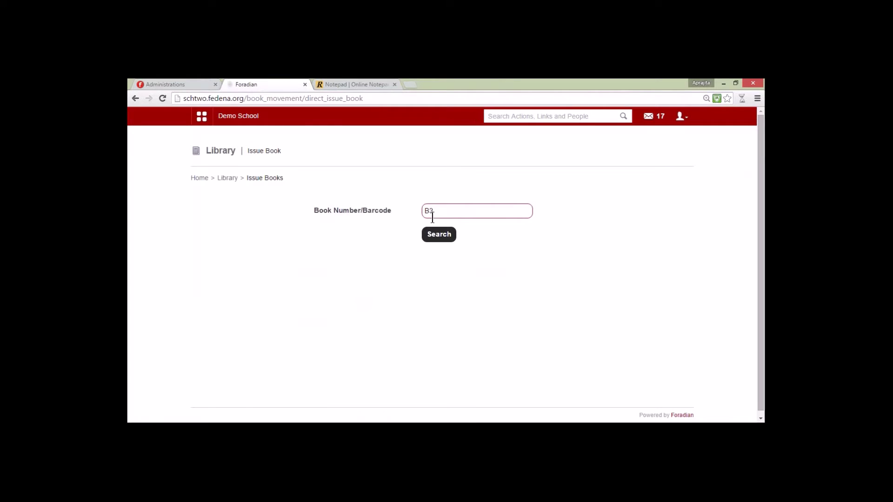
{"action": "key", "text": "Tab"}
{"action": "key", "text": "Return"}
Step: Open the issue form for Chicka Chicka Boom Boom and search for the borrowing student by name
{"action": "left_click", "coordinate": [460, 287]}
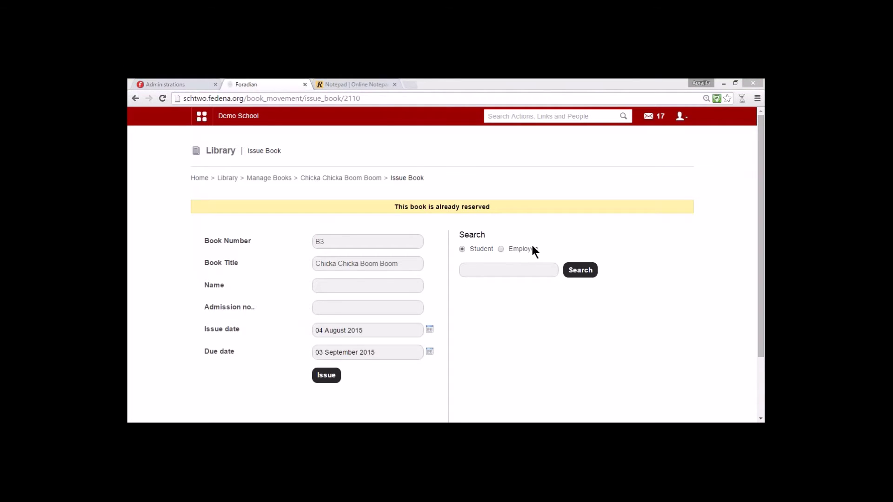
{"action": "left_click", "coordinate": [525, 275]}
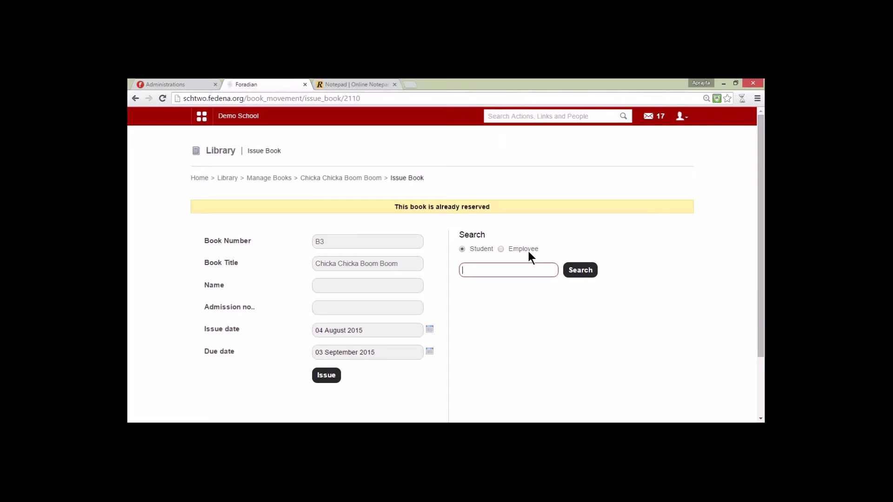
{"action": "type", "text": "gomez"}
{"action": "left_click", "coordinate": [582, 274]}
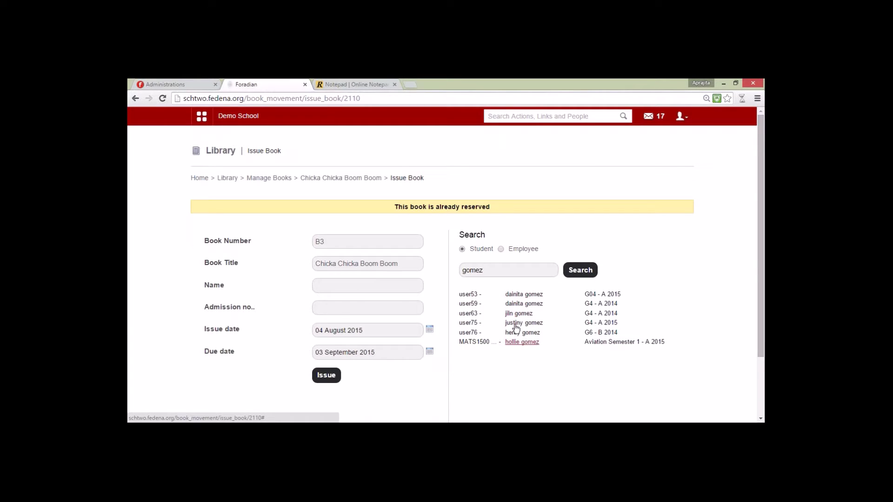
{"action": "left_click", "coordinate": [493, 271]}
{"action": "left_click_drag", "start_coordinate": [494, 272], "coordinate": [446, 275]}
{"action": "type", "text": "h"}
{"action": "key", "text": "BackSpace"}
{"action": "type", "text": "jiln"}
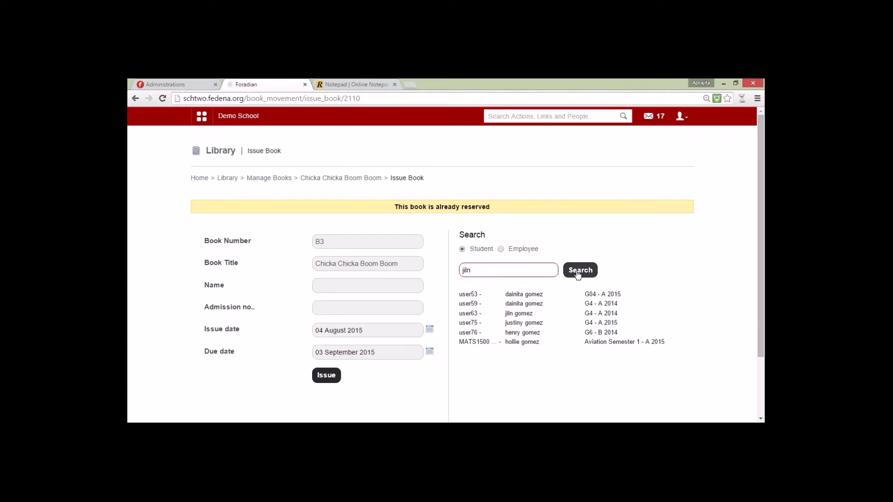
{"action": "left_click", "coordinate": [578, 270]}
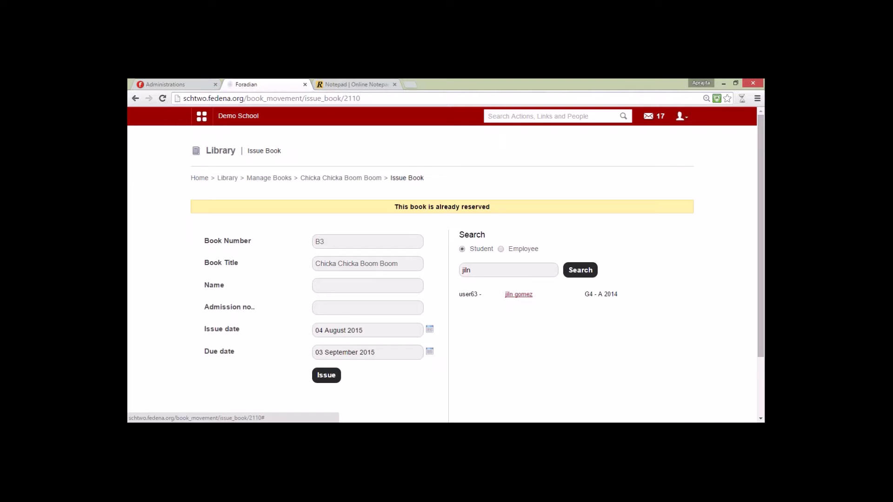
Step: Choose the found student, set an August issue date and issue book B3
{"action": "left_click", "coordinate": [514, 298]}
{"action": "left_click", "coordinate": [345, 198]}
{"action": "left_click", "coordinate": [340, 256]}
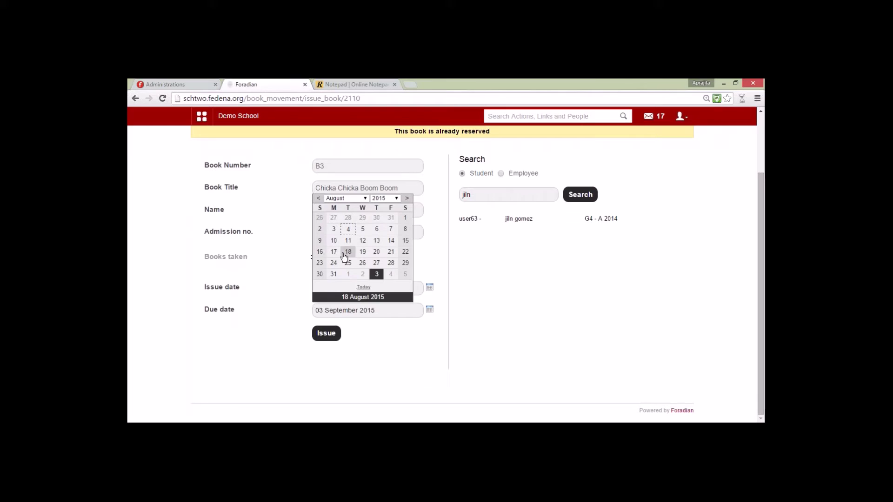
{"action": "left_click", "coordinate": [352, 229]}
{"action": "left_click", "coordinate": [331, 334]}
{"action": "key", "text": "ctrl+Tab"}
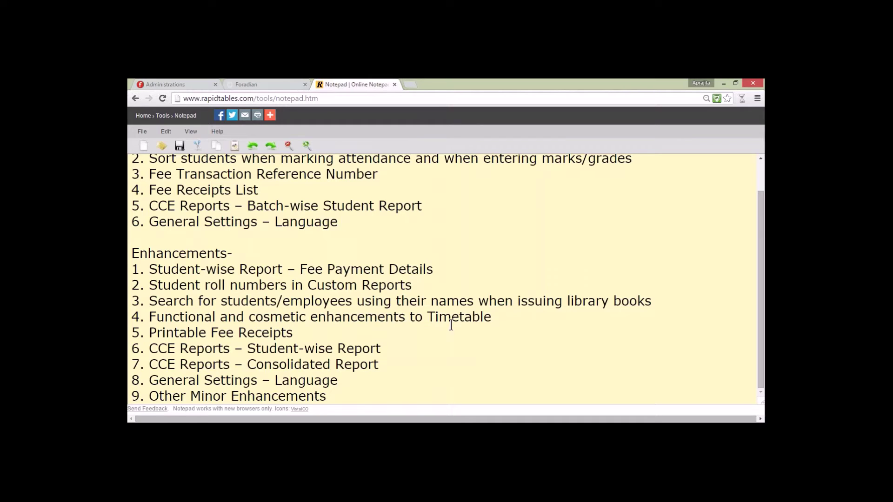
{"action": "key", "text": "ctrl+shift+Tab"}
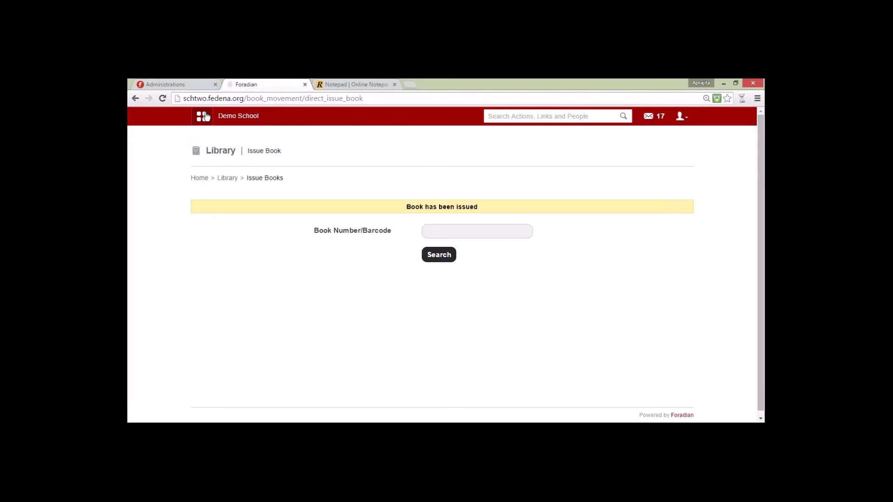
Step: Open Timetable entries for the 29 July 2015 – 12 August 2015 period and list the batches
{"action": "left_click", "coordinate": [204, 116]}
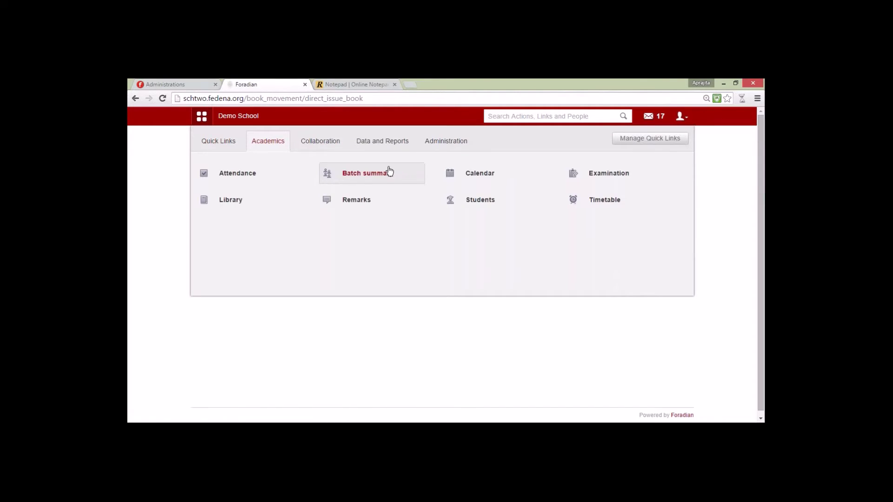
{"action": "mouse_move", "coordinate": [608, 203]}
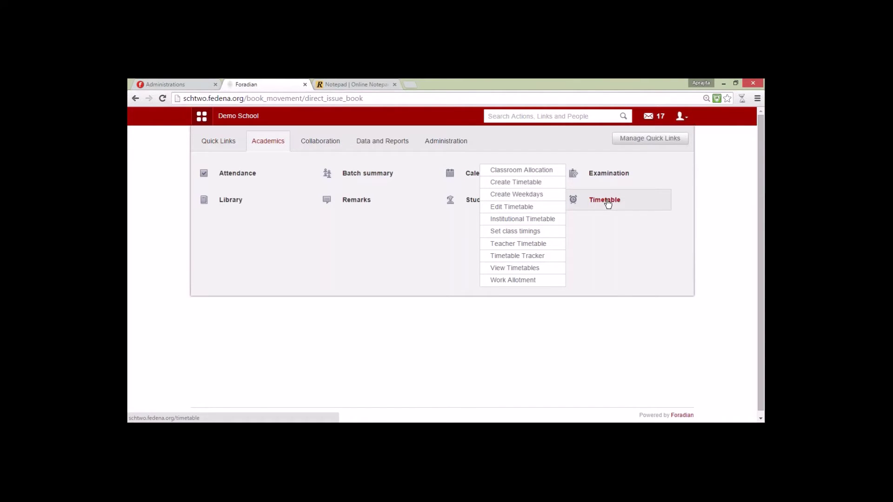
{"action": "left_click", "coordinate": [604, 200]}
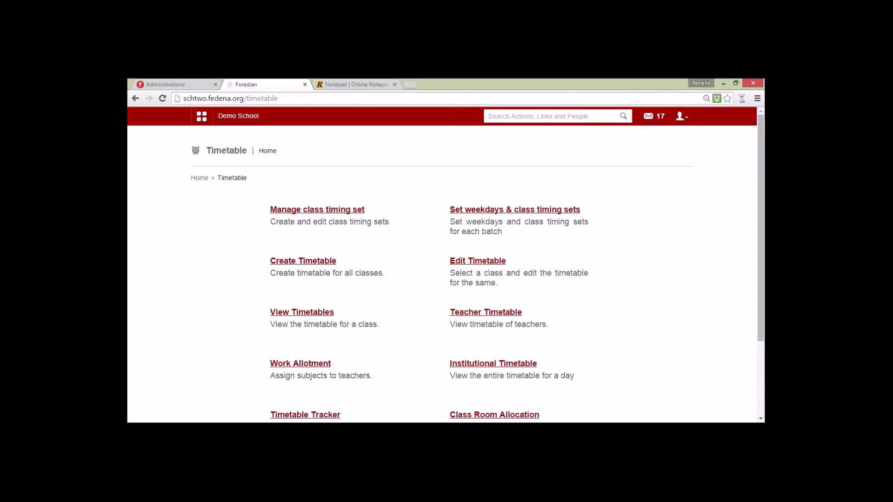
{"action": "left_click", "coordinate": [484, 262]}
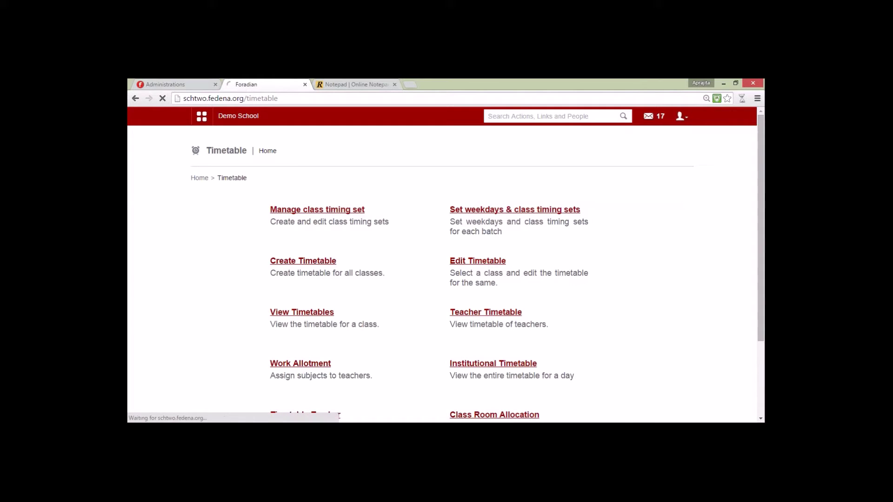
{"action": "left_click", "coordinate": [560, 231]}
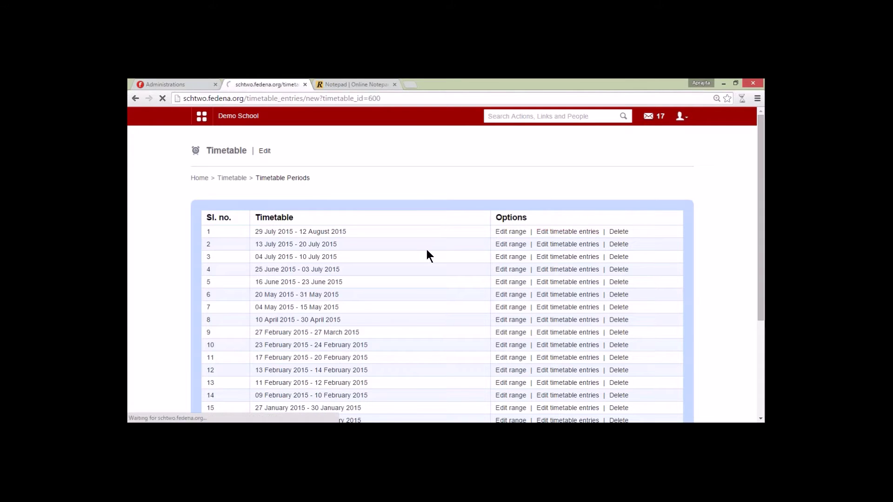
{"action": "left_click", "coordinate": [365, 211]}
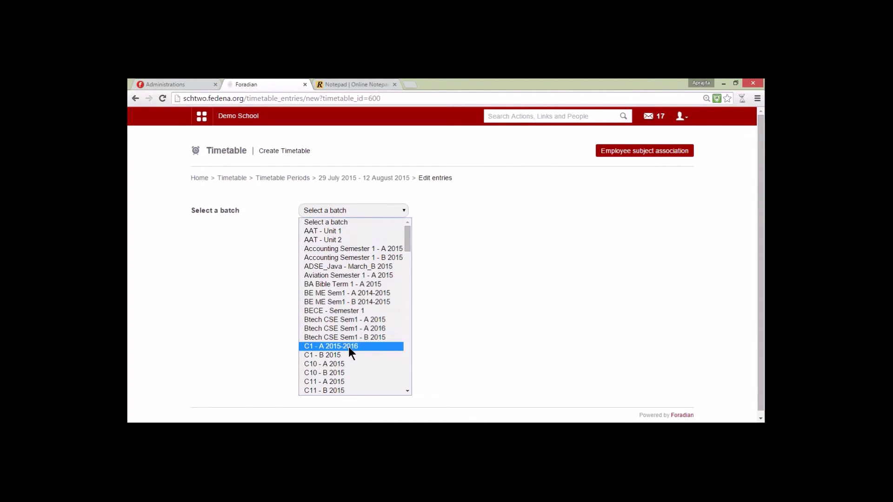
Step: Select batch C1 - A 2015-2016 and mark the Monday 11:35 AM period
{"action": "left_click", "coordinate": [348, 347]}
{"action": "scroll", "coordinate": [247, 345], "scroll_direction": "down", "scroll_amount": 3}
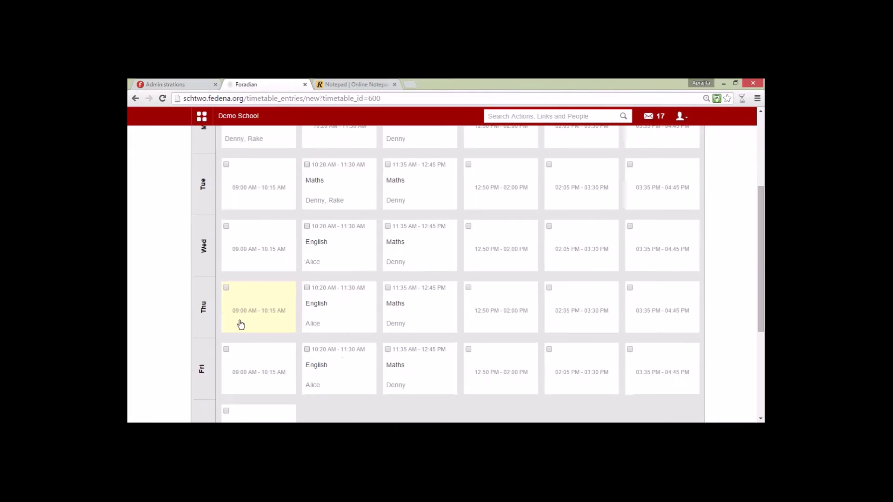
{"action": "scroll", "coordinate": [231, 228], "scroll_direction": "up", "scroll_amount": 3}
{"action": "mouse_move", "coordinate": [337, 340]}
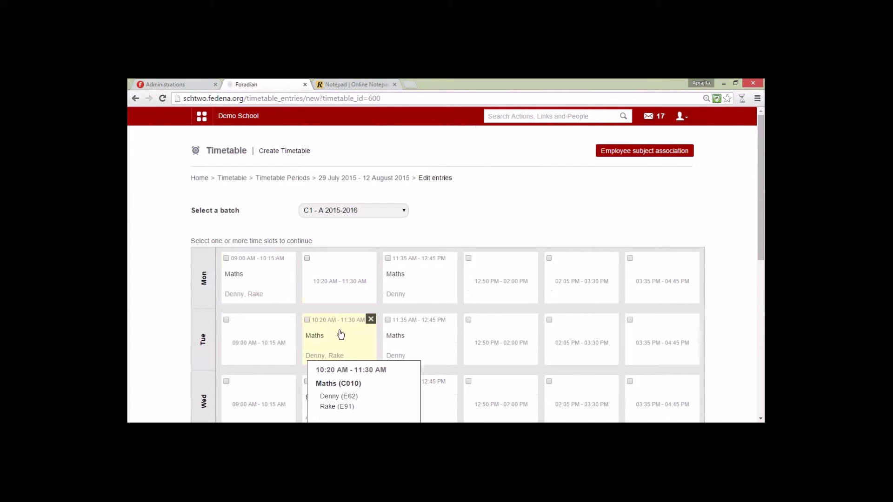
{"action": "mouse_move", "coordinate": [399, 283]}
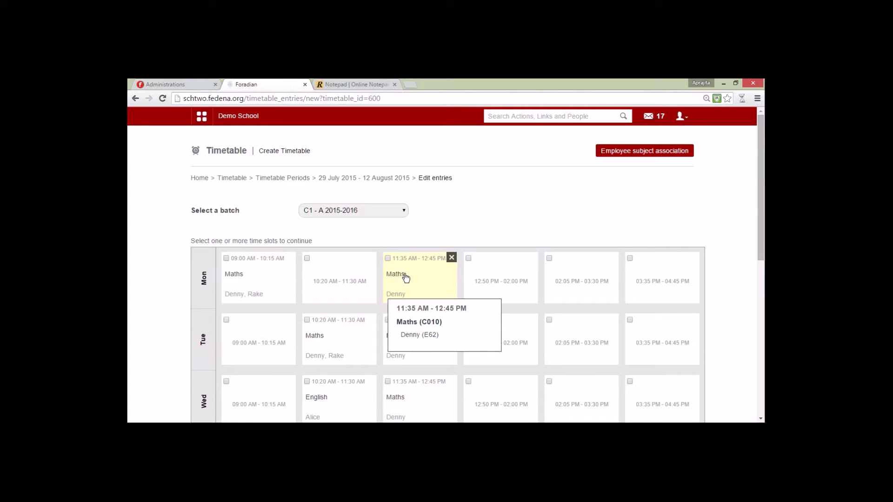
{"action": "mouse_move", "coordinate": [232, 298]}
{"action": "left_click", "coordinate": [398, 265]}
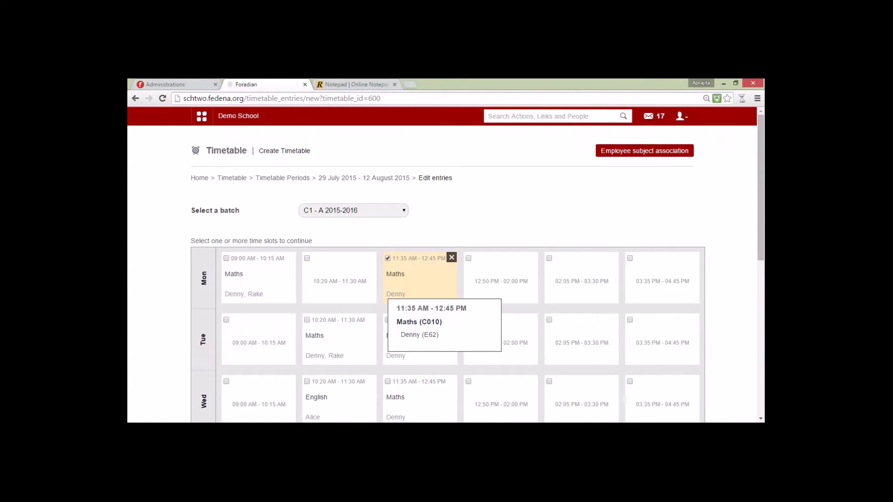
Step: Set the period's subject to Maths, add the chosen teacher and assign it
{"action": "scroll", "coordinate": [398, 265], "scroll_direction": "down", "scroll_amount": 7}
{"action": "left_click", "coordinate": [282, 332]}
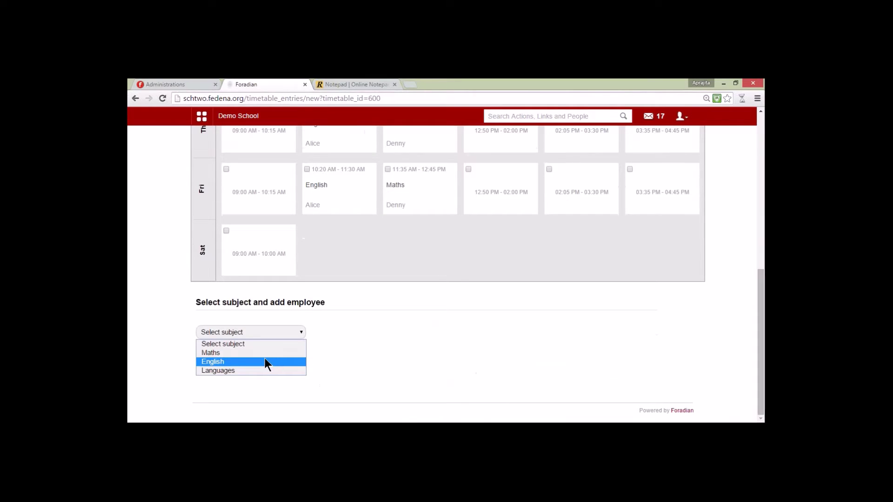
{"action": "left_click", "coordinate": [261, 353]}
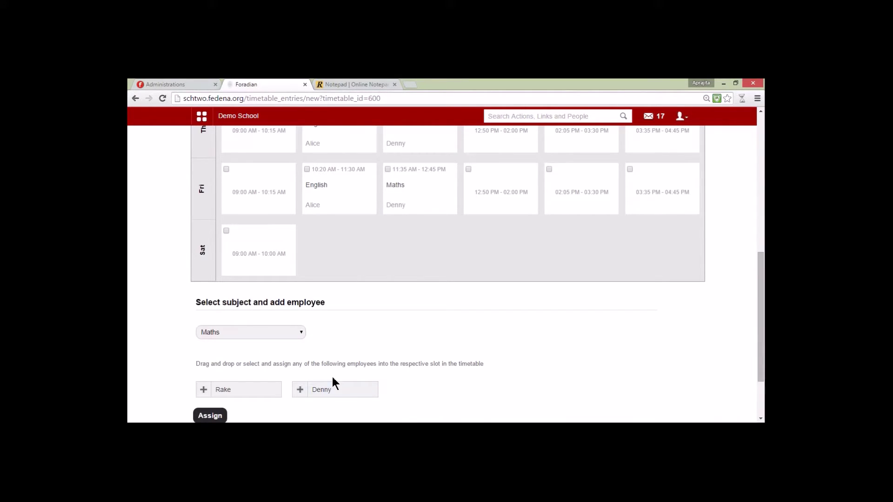
{"action": "scroll", "coordinate": [356, 372], "scroll_direction": "up", "scroll_amount": 7}
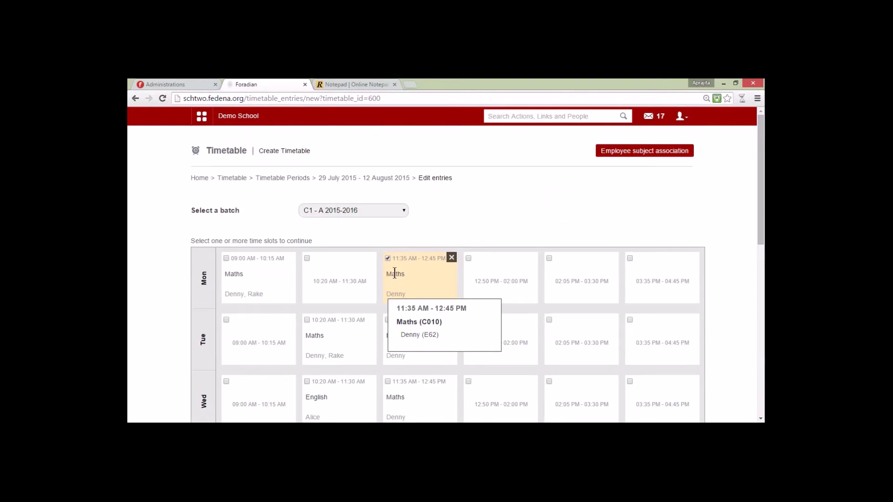
{"action": "scroll", "coordinate": [311, 340], "scroll_direction": "down", "scroll_amount": 7}
{"action": "left_click", "coordinate": [210, 311]}
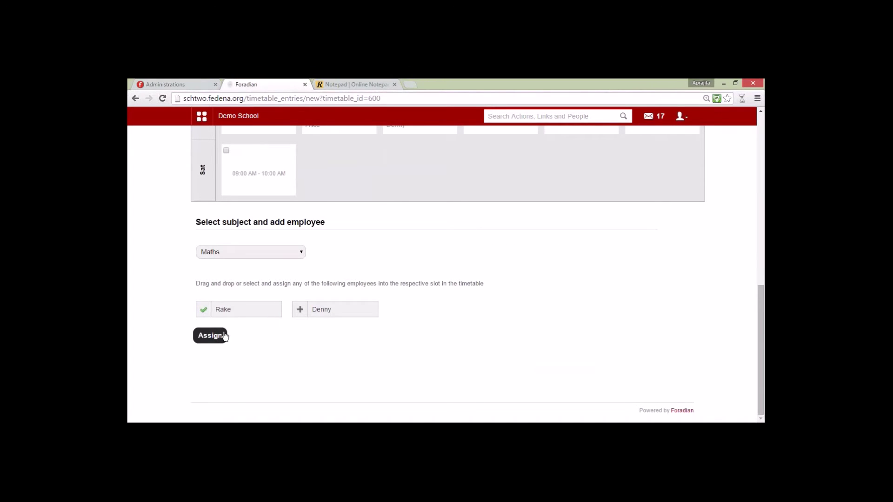
{"action": "left_click", "coordinate": [210, 335]}
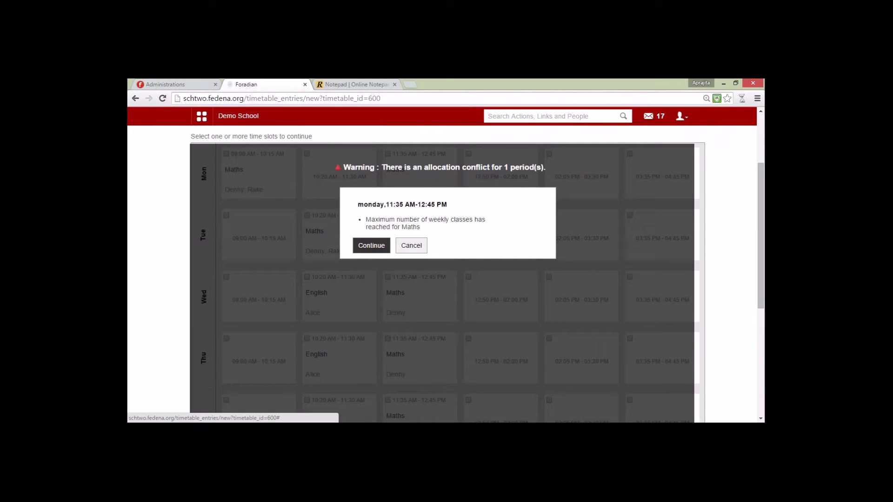
Step: Accept the Monday Maths allocation despite the weekly-limit conflict, then mark Tuesday 09:00 AM for English
{"action": "left_click", "coordinate": [371, 245]}
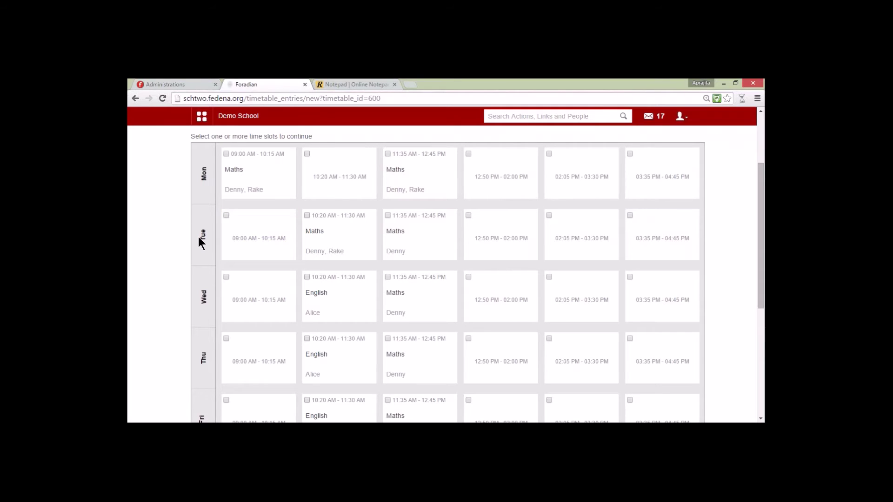
{"action": "left_click", "coordinate": [268, 243]}
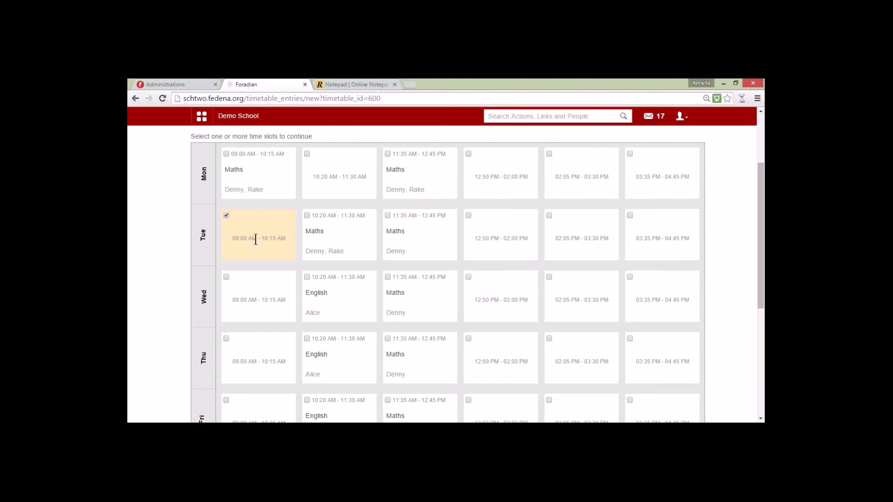
{"action": "scroll", "coordinate": [255, 239], "scroll_direction": "down", "scroll_amount": 5}
{"action": "left_click", "coordinate": [237, 332]}
{"action": "left_click", "coordinate": [211, 360]}
Step: Assign the two chosen English teachers to Tuesday 09:00 AM, removing the conflicting class
{"action": "left_click", "coordinate": [203, 389]}
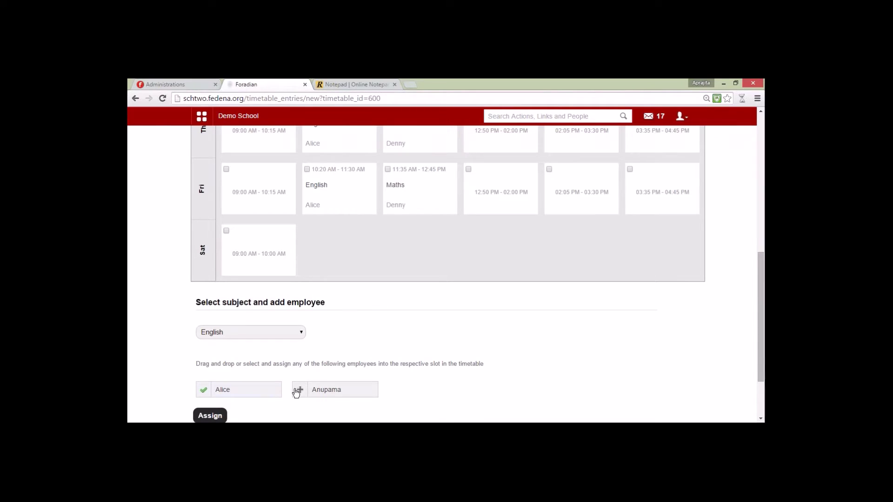
{"action": "scroll", "coordinate": [302, 391], "scroll_direction": "up", "scroll_amount": 3}
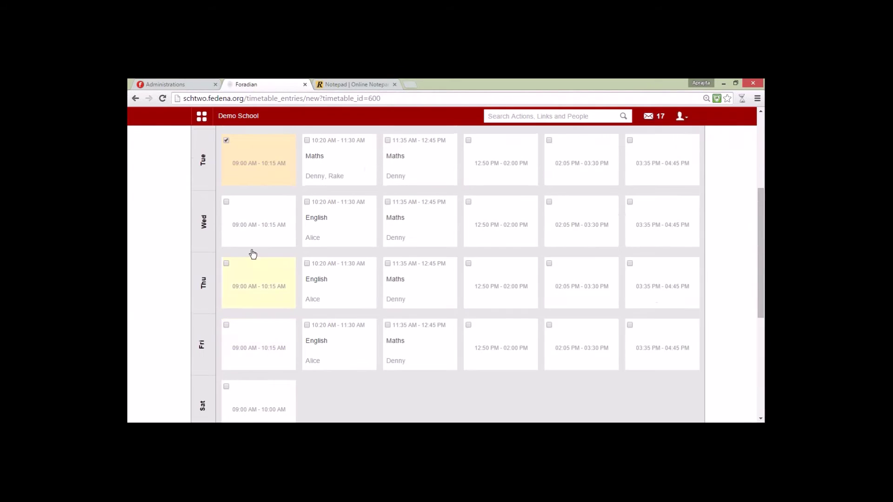
{"action": "scroll", "coordinate": [262, 176], "scroll_direction": "down", "scroll_amount": 5}
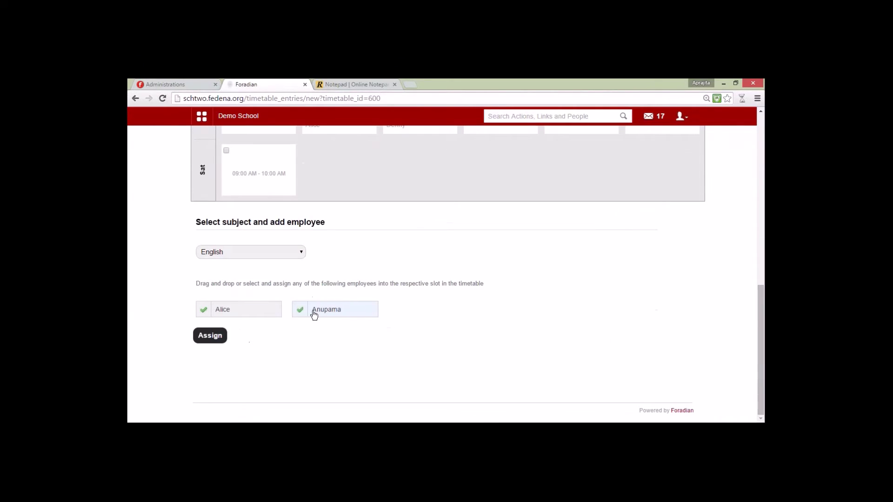
{"action": "left_click", "coordinate": [200, 337]}
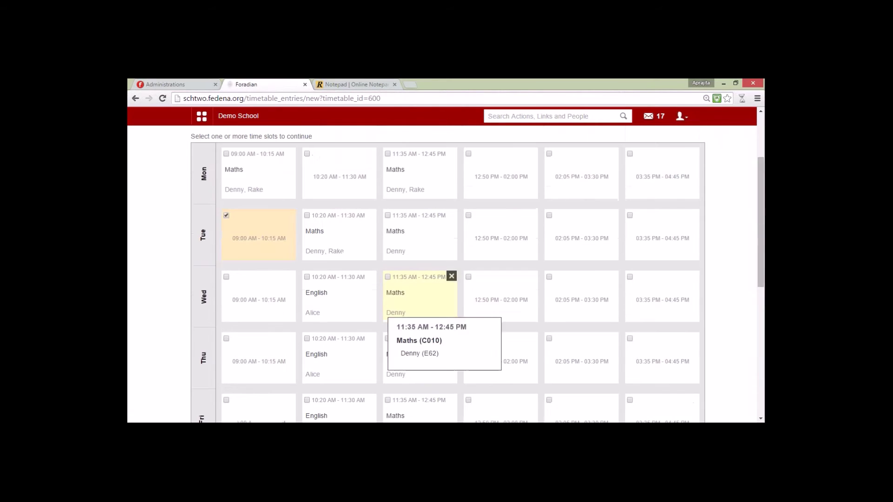
{"action": "left_click", "coordinate": [411, 249]}
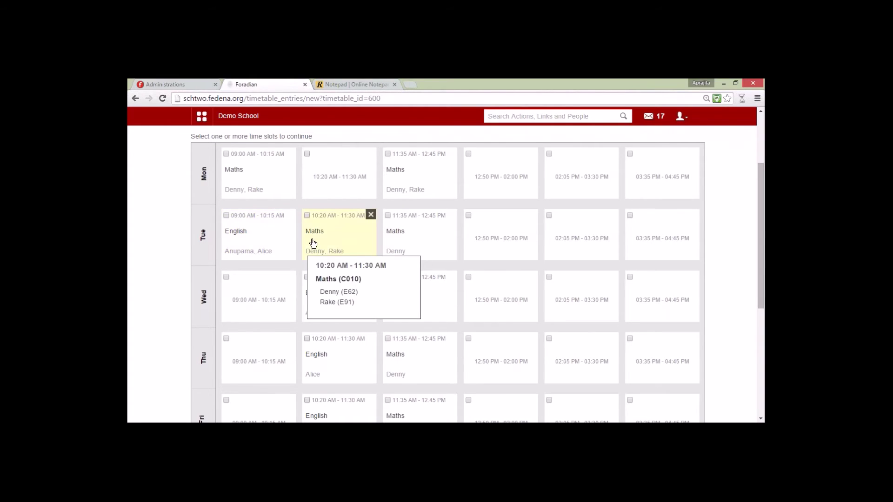
{"action": "scroll", "coordinate": [274, 221], "scroll_direction": "up", "scroll_amount": 3}
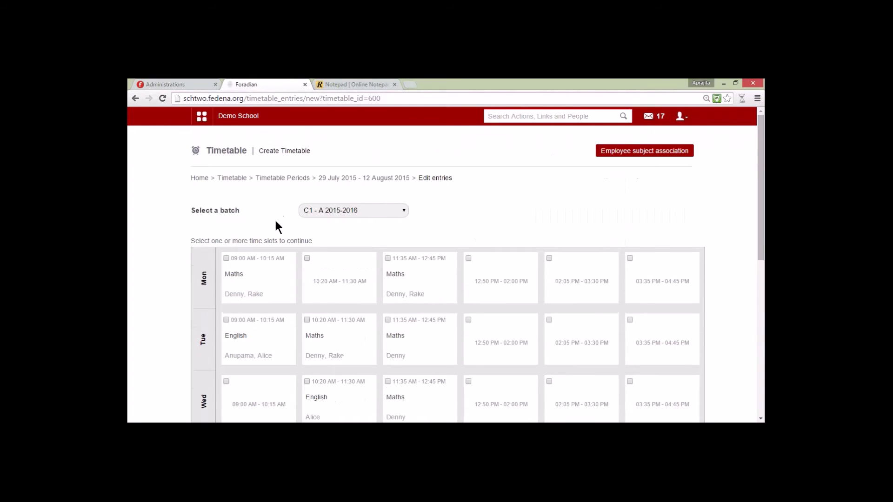
Step: Display the timetable of batch C2 - A 2015
{"action": "left_click", "coordinate": [330, 210]}
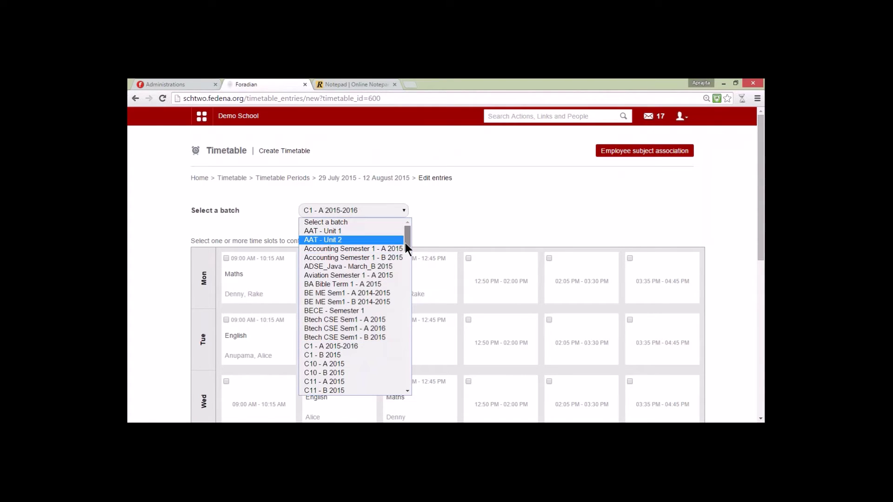
{"action": "left_click_drag", "start_coordinate": [405, 243], "coordinate": [393, 264]}
{"action": "left_click", "coordinate": [329, 316]}
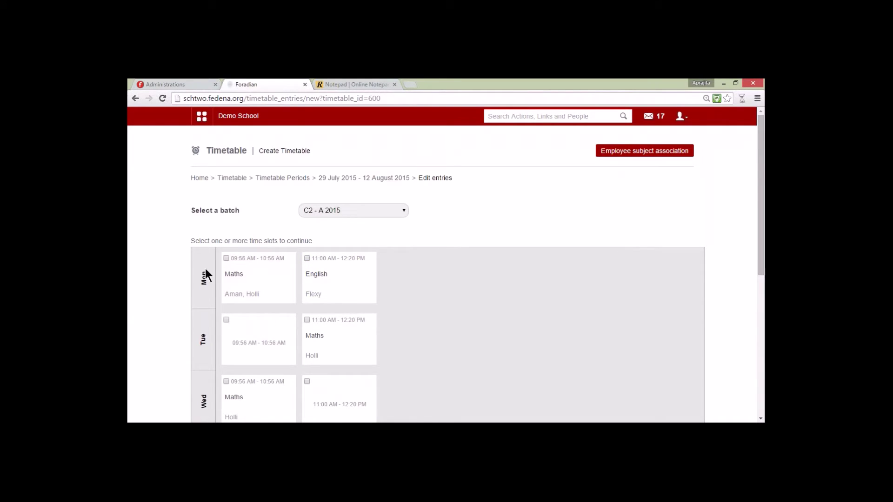
{"action": "mouse_move", "coordinate": [322, 296]}
Step: Switch to batch C2 - B 2015 and mark its empty Monday 11:00 AM period
{"action": "left_click", "coordinate": [344, 212]}
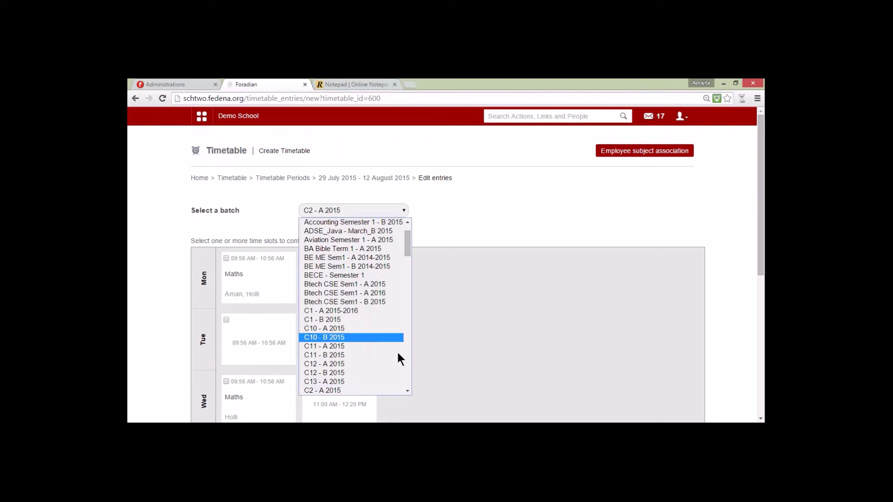
{"action": "left_click", "coordinate": [407, 390]}
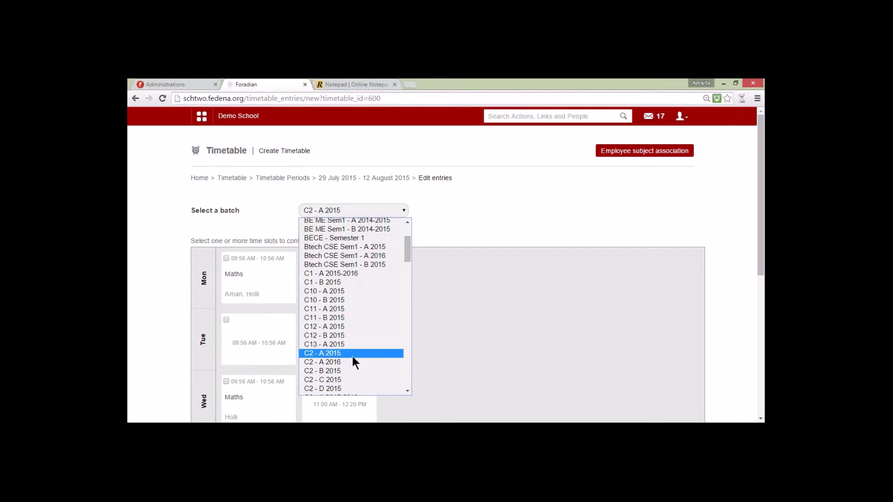
{"action": "left_click", "coordinate": [347, 372]}
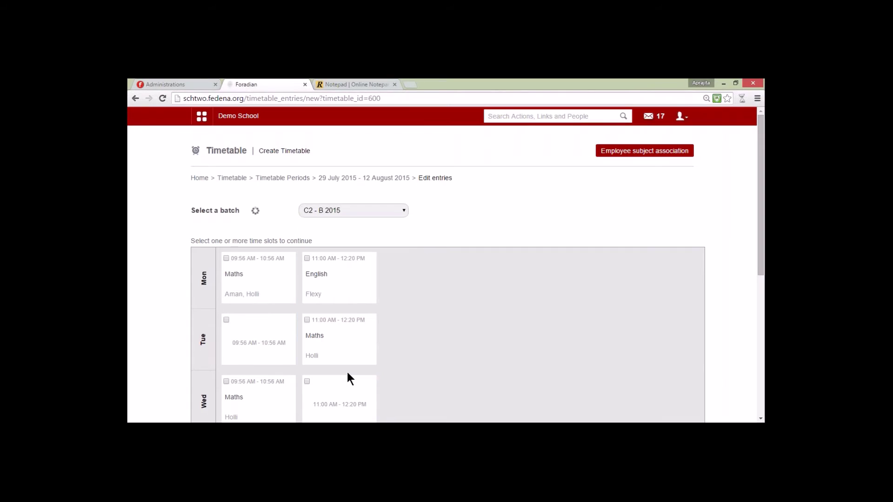
{"action": "left_click", "coordinate": [318, 271]}
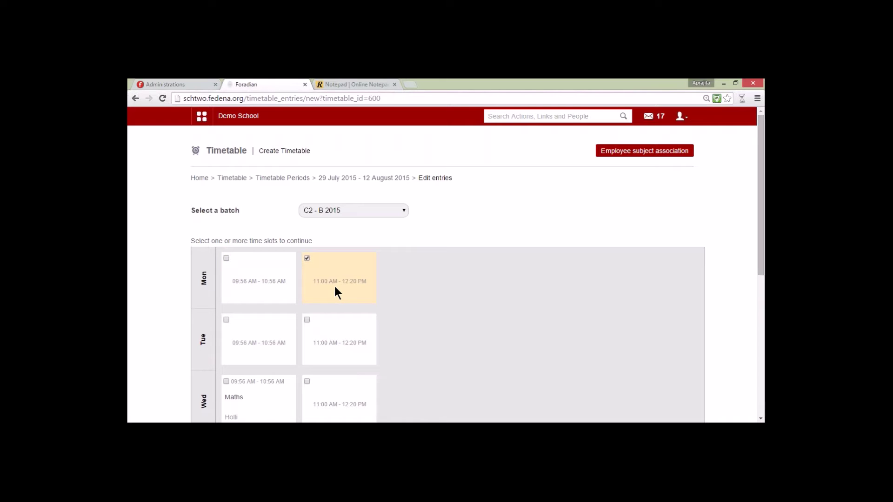
Step: Assign English with Flexy to C2 - B 2015's Monday 11:00 AM, retaining Flexy's C2 - A 2015 class
{"action": "scroll", "coordinate": [334, 285], "scroll_direction": "down", "scroll_amount": 6}
{"action": "left_click", "coordinate": [271, 329]}
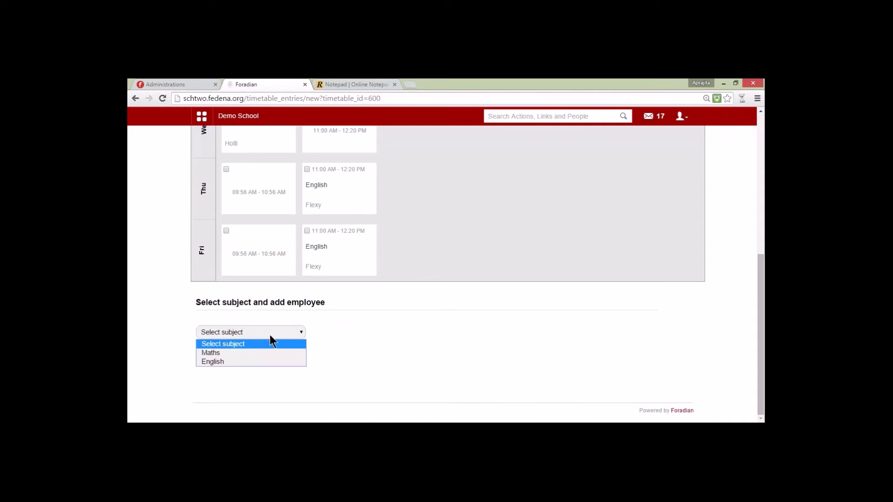
{"action": "left_click", "coordinate": [265, 360]}
{"action": "left_click", "coordinate": [216, 390]}
{"action": "left_click", "coordinate": [209, 415]}
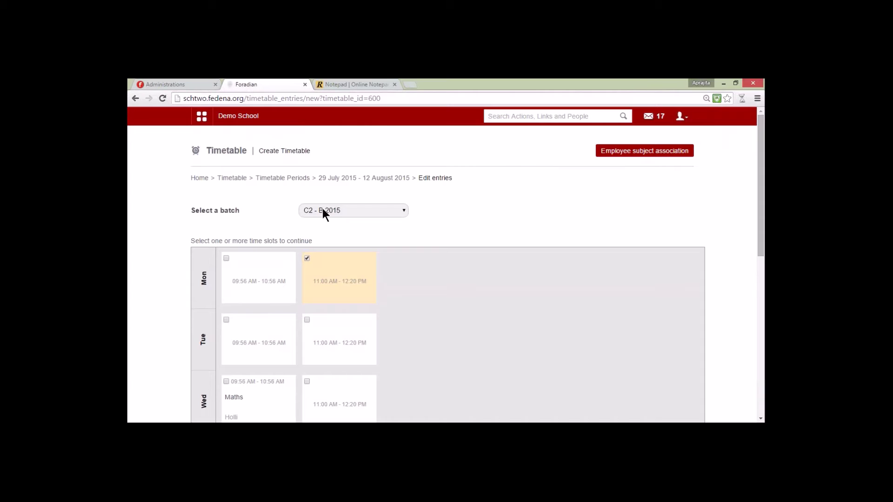
{"action": "scroll", "coordinate": [323, 211], "scroll_direction": "down", "scroll_amount": 8}
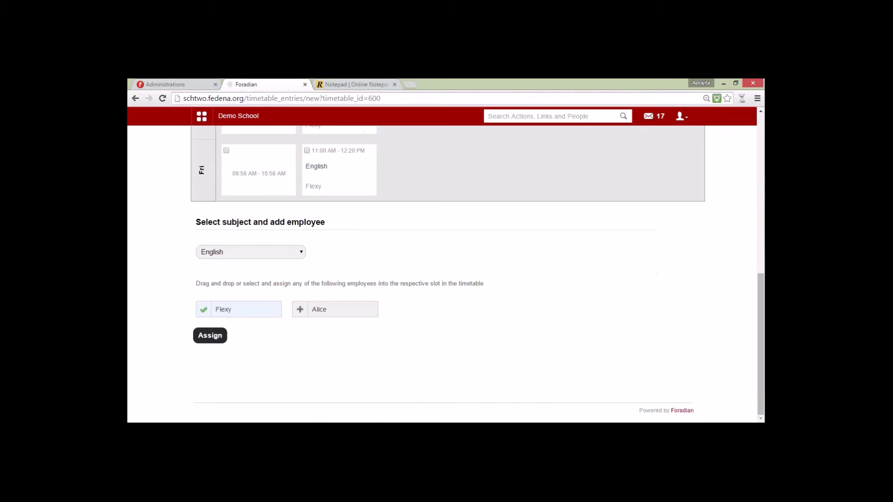
{"action": "left_click", "coordinate": [230, 331]}
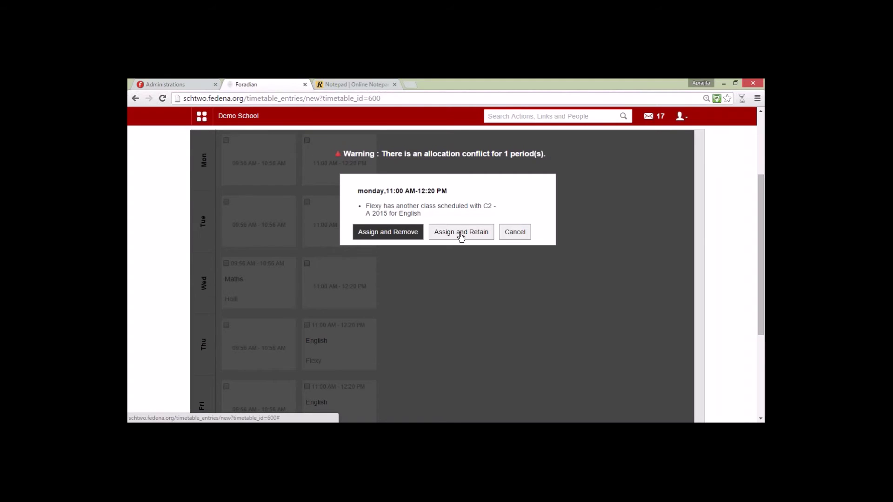
{"action": "left_click", "coordinate": [461, 232]}
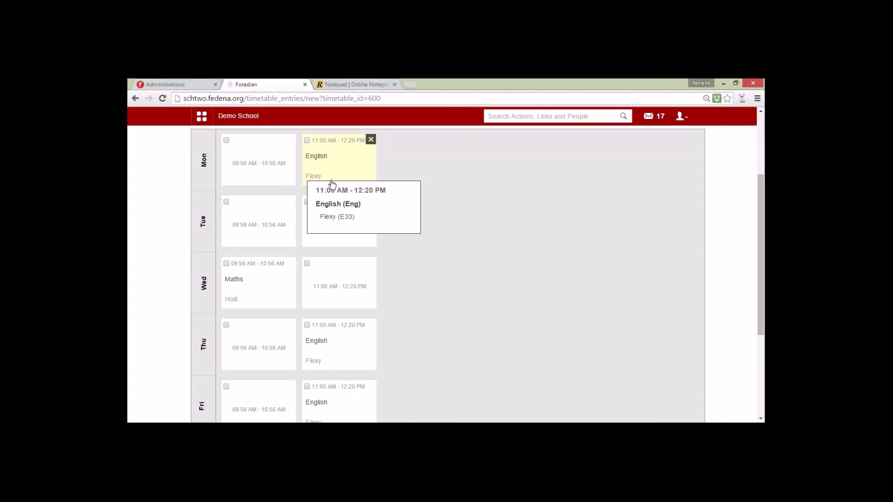
Step: Go back to the Timetable module page showing Teacher Timetable and Class Room Allocation
{"action": "scroll", "coordinate": [331, 185], "scroll_direction": "up", "scroll_amount": 3}
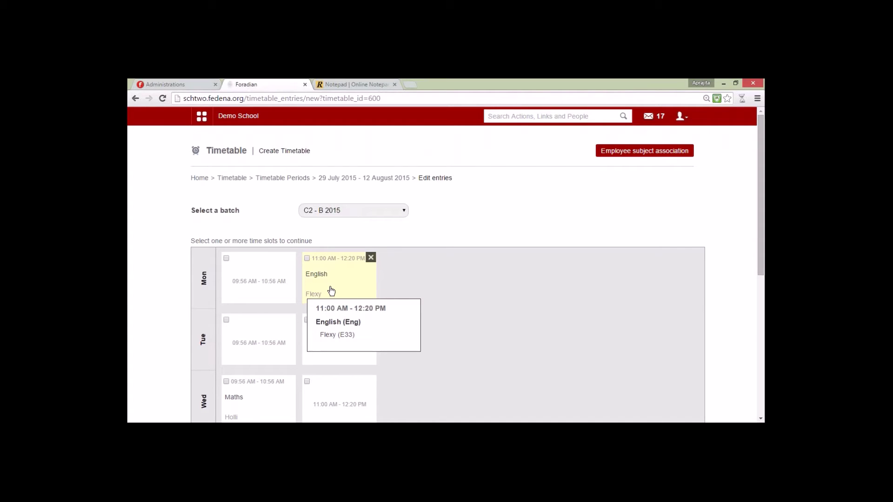
{"action": "left_click", "coordinate": [232, 178]}
{"action": "scroll", "coordinate": [474, 255], "scroll_direction": "down", "scroll_amount": 3}
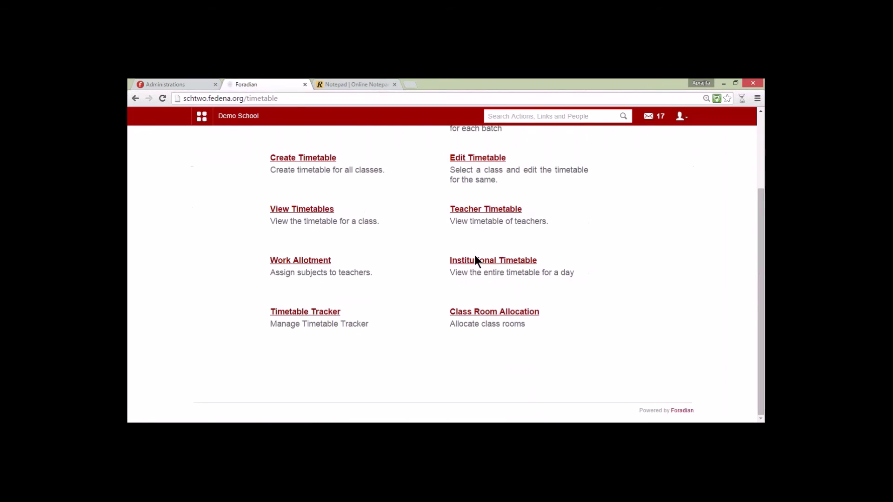
Step: Review Flexy's weekly timetable with its two clashing Monday 11:00 AM English classes
{"action": "left_click", "coordinate": [468, 210]}
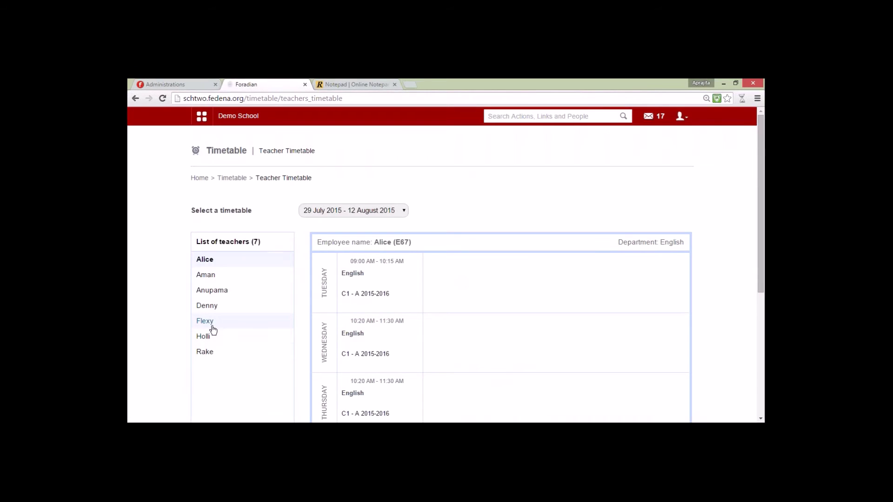
{"action": "left_click", "coordinate": [207, 322]}
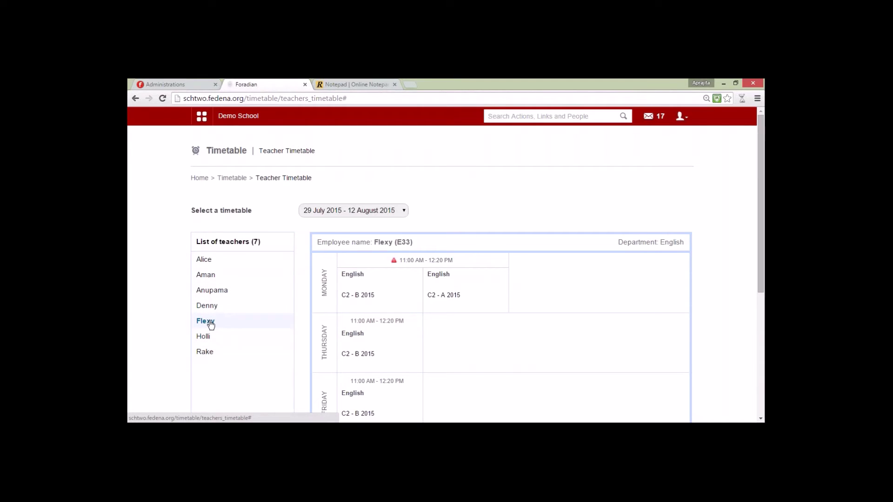
{"action": "left_click_drag", "start_coordinate": [324, 297], "coordinate": [324, 290]}
{"action": "left_click", "coordinate": [324, 290]}
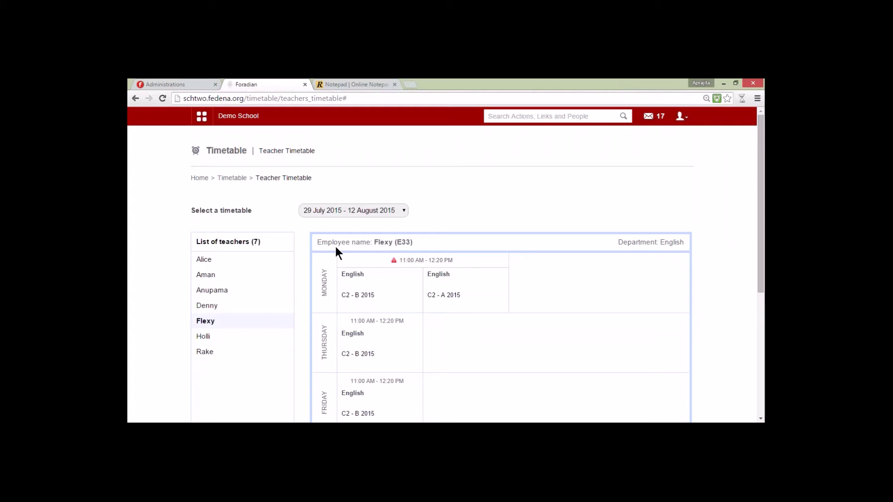
{"action": "left_click", "coordinate": [231, 178]}
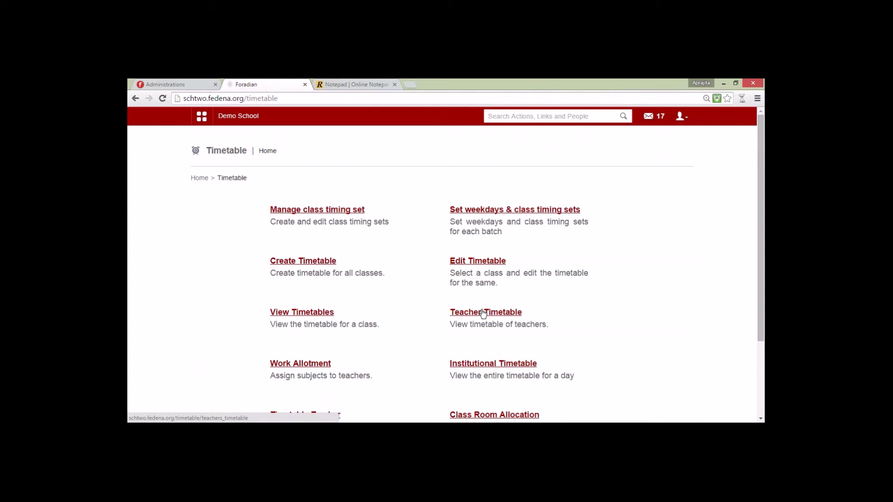
Step: Open the 29 July 2015 - 12 August 2015 timetable entries for batch C1 - A 2015-2016
{"action": "left_click", "coordinate": [465, 261]}
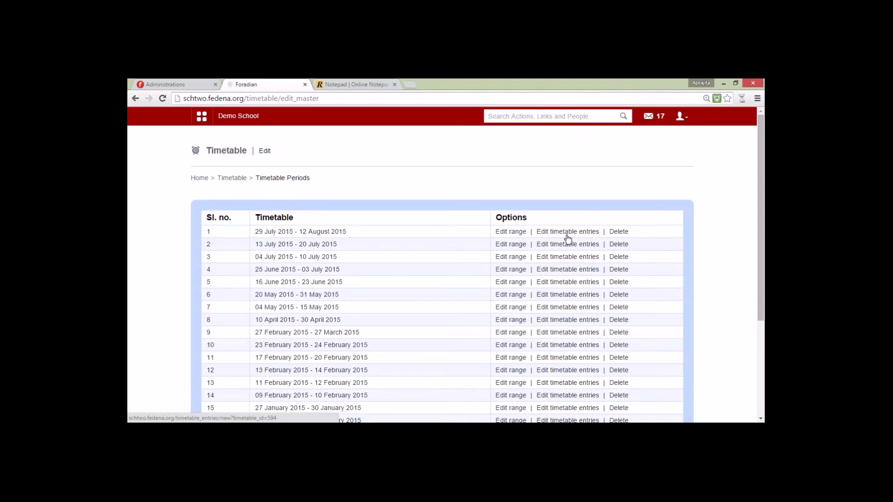
{"action": "left_click", "coordinate": [567, 232]}
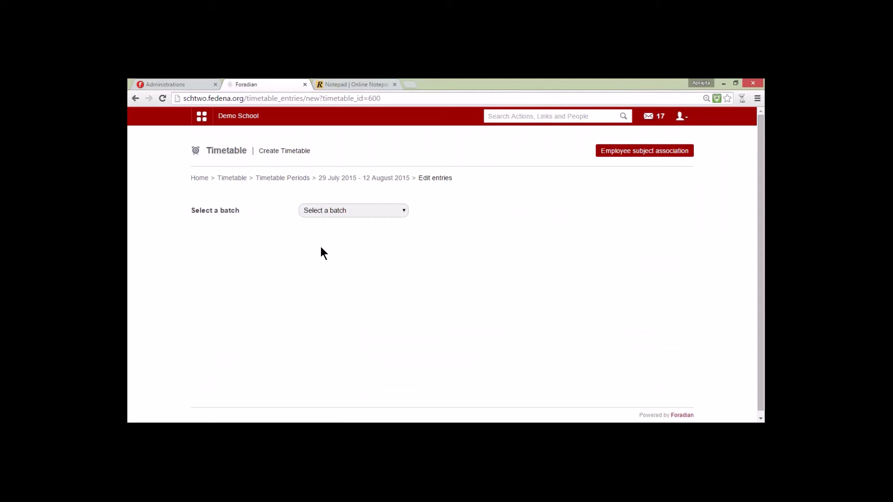
{"action": "left_click", "coordinate": [323, 211]}
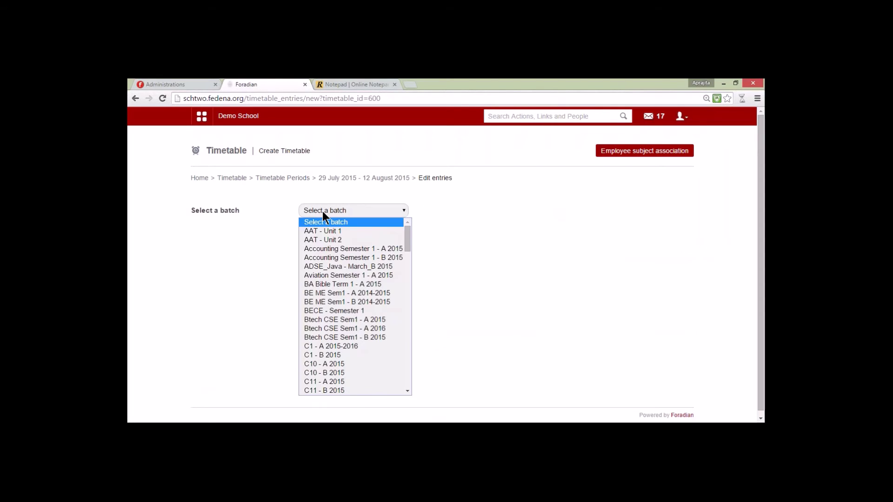
{"action": "left_click", "coordinate": [329, 342]}
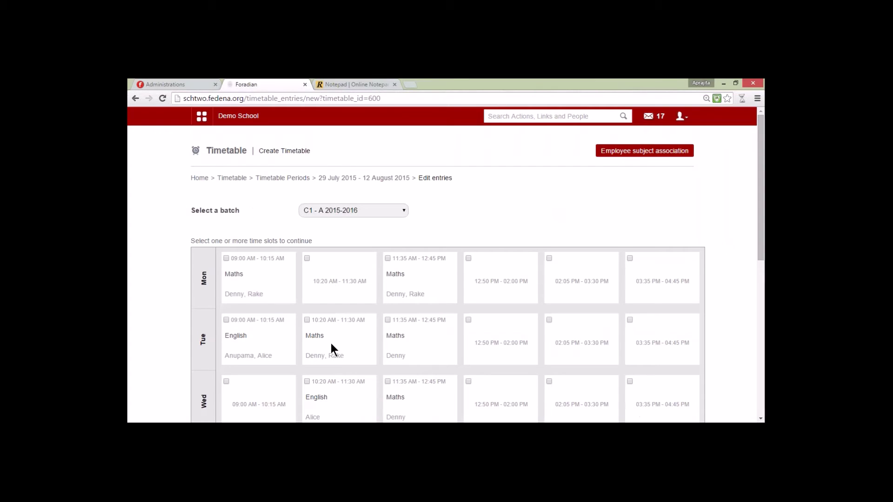
{"action": "mouse_move", "coordinate": [238, 290]}
{"action": "mouse_move", "coordinate": [336, 331]}
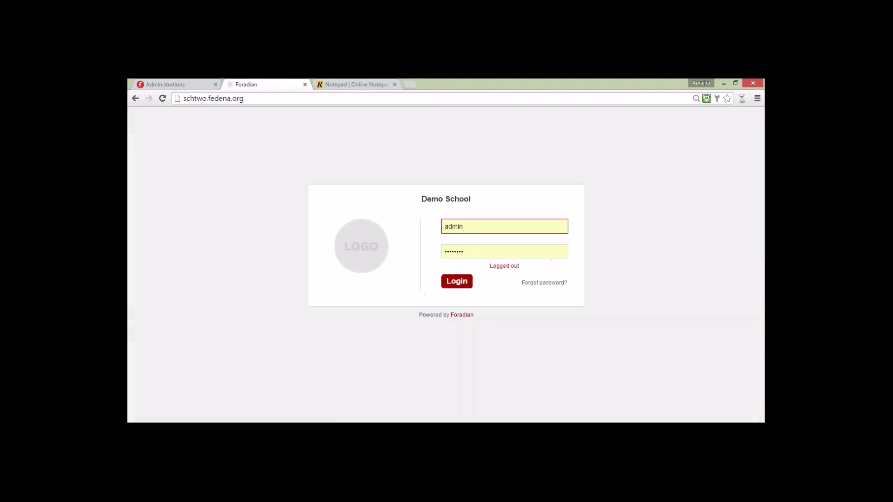
Step: Log in with the teacher's employee ID and password
{"action": "double_click", "coordinate": [456, 226]}
{"action": "type", "text": "E62"}
{"action": "key", "text": "Tab"}
{"action": "type", "text": "******"}
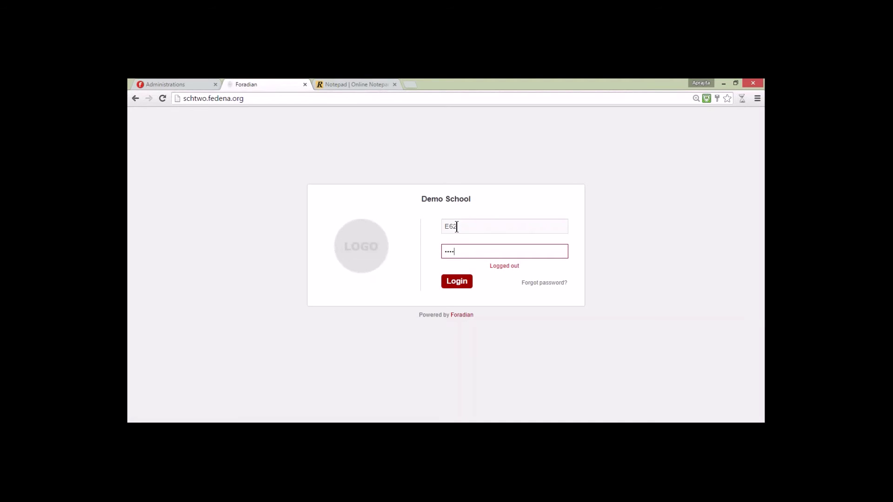
{"action": "key", "text": "Return"}
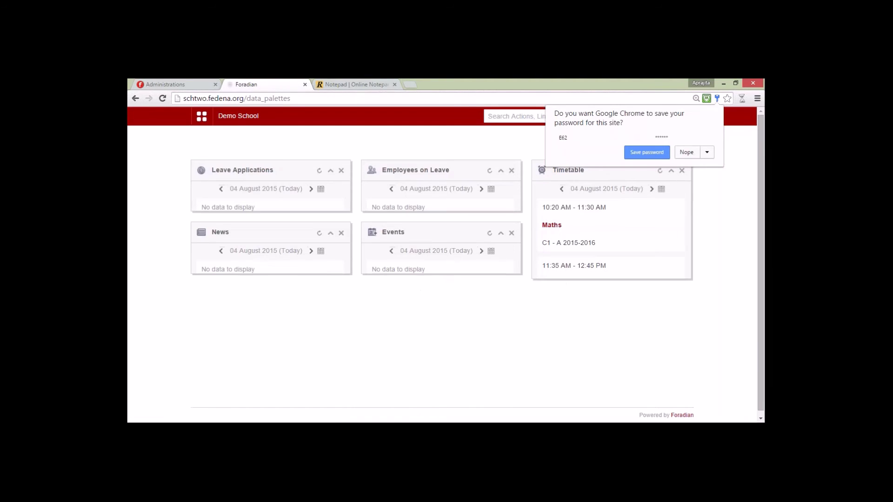
Step: Show the attendance register for batch C1 - A 2015-2016, subject Maths
{"action": "left_click", "coordinate": [202, 116]}
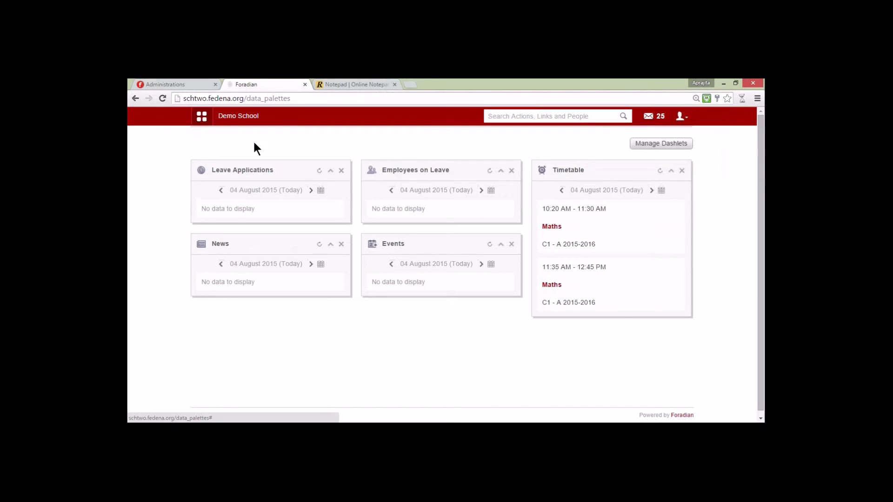
{"action": "left_click", "coordinate": [268, 141]}
{"action": "mouse_move", "coordinate": [285, 173]}
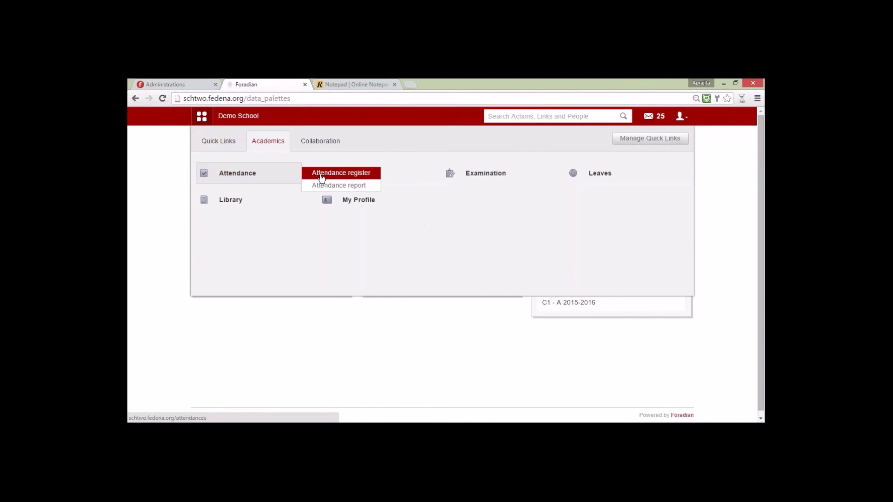
{"action": "left_click", "coordinate": [319, 177]}
{"action": "left_click", "coordinate": [373, 209]}
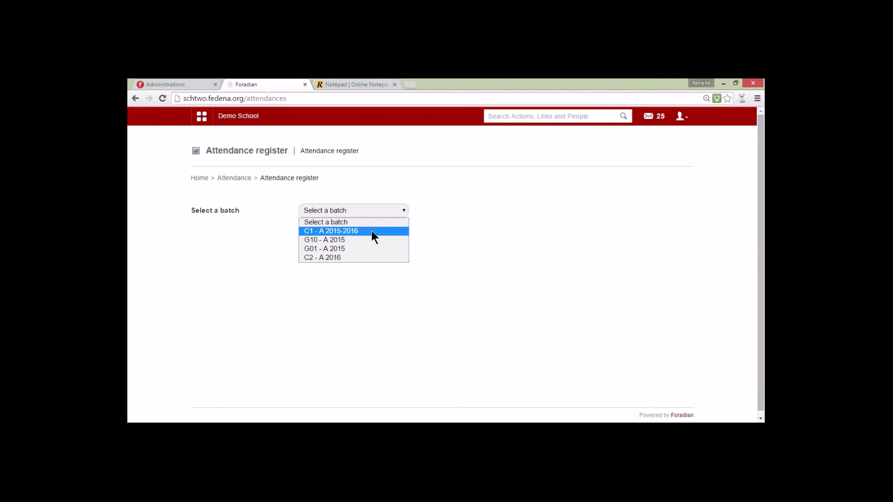
{"action": "left_click", "coordinate": [371, 231]}
{"action": "left_click", "coordinate": [370, 232]}
{"action": "left_click", "coordinate": [360, 255]}
{"action": "scroll", "coordinate": [362, 252], "scroll_direction": "down", "scroll_amount": 3}
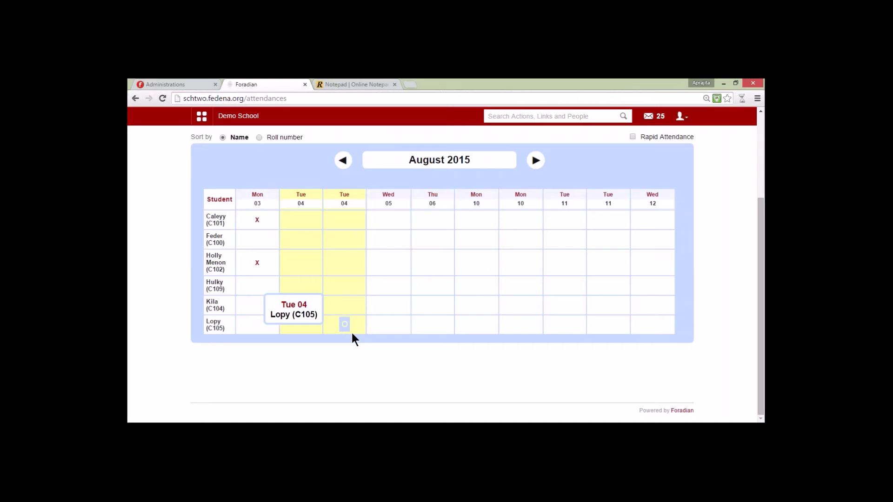
{"action": "scroll", "coordinate": [351, 334], "scroll_direction": "up", "scroll_amount": 3}
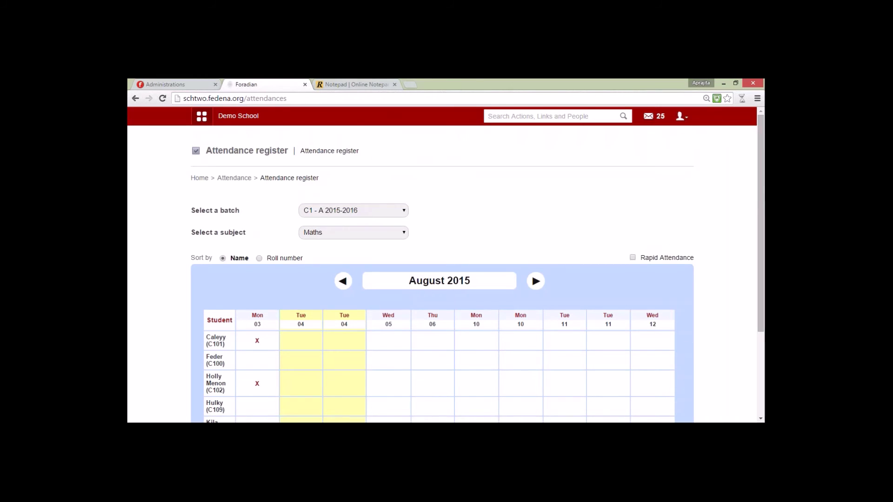
{"action": "left_click", "coordinate": [202, 116]}
{"action": "left_click", "coordinate": [273, 150]}
Step: Open the teacher's own timetable and export it as a CSV report
{"action": "left_click", "coordinate": [358, 204]}
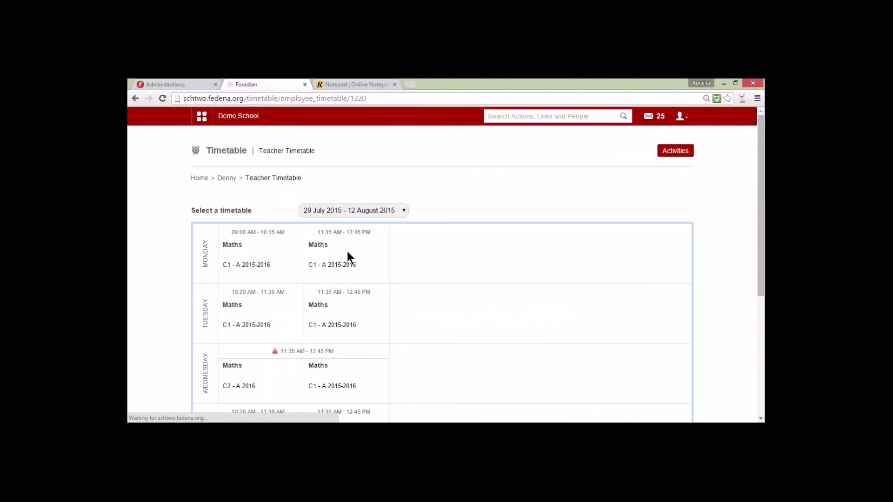
{"action": "scroll", "coordinate": [348, 253], "scroll_direction": "down", "scroll_amount": 3}
{"action": "scroll", "coordinate": [342, 280], "scroll_direction": "down", "scroll_amount": 1}
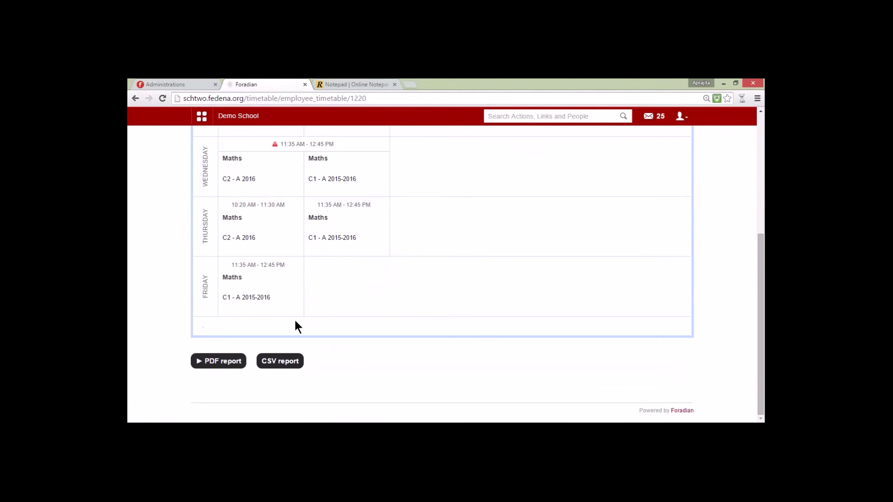
{"action": "left_click", "coordinate": [275, 363]}
Step: Review the weekly Maths timetable, then log out of the teacher account
{"action": "scroll", "coordinate": [219, 360], "scroll_direction": "up", "scroll_amount": 3}
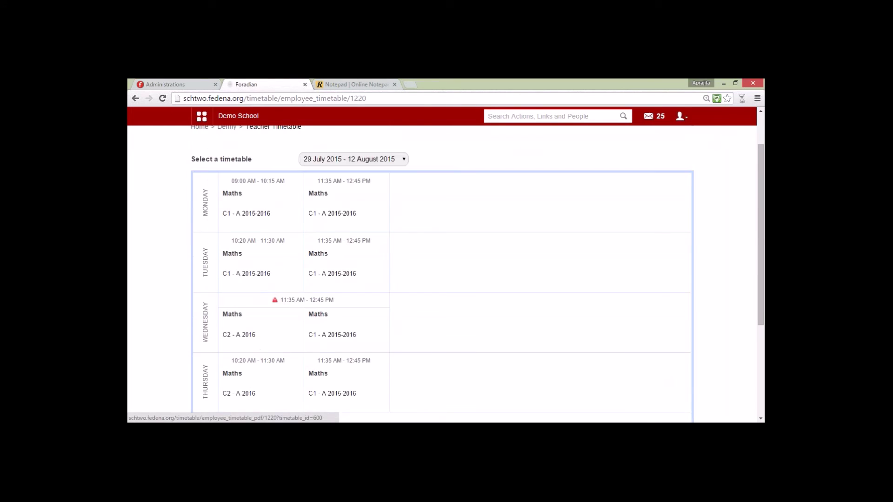
{"action": "scroll", "coordinate": [266, 246], "scroll_direction": "up", "scroll_amount": 1}
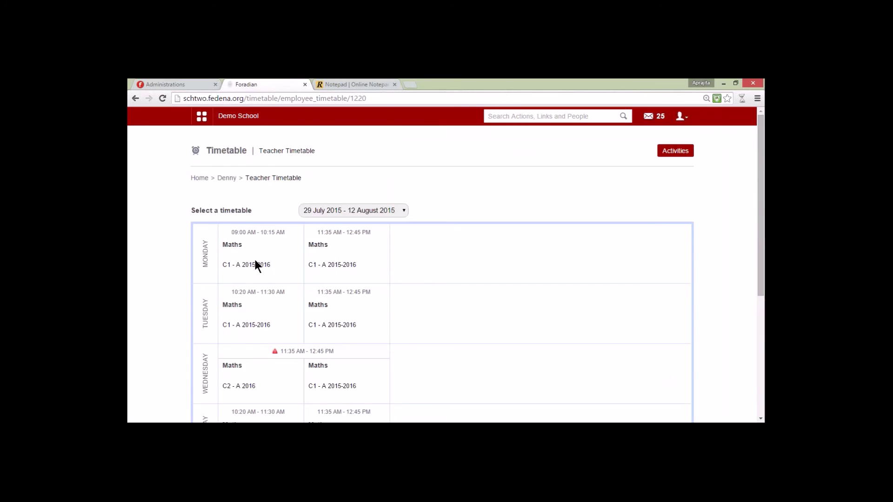
{"action": "scroll", "coordinate": [254, 260], "scroll_direction": "down", "scroll_amount": 4}
{"action": "scroll", "coordinate": [314, 341], "scroll_direction": "up", "scroll_amount": 4}
{"action": "scroll", "coordinate": [292, 337], "scroll_direction": "down", "scroll_amount": 5}
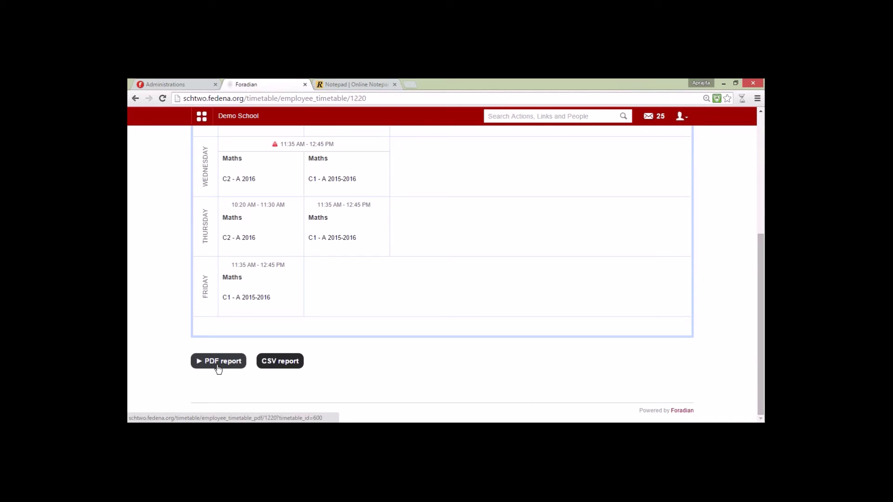
{"action": "left_click", "coordinate": [681, 116]}
{"action": "left_click", "coordinate": [653, 157]}
Step: Log in as administrator and reach the Timetable module's classroom allocation section
{"action": "left_click", "coordinate": [455, 283]}
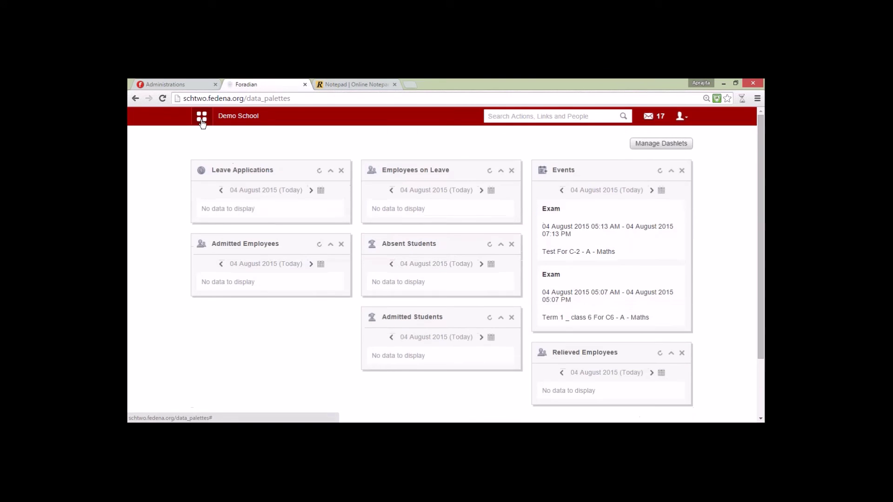
{"action": "left_click", "coordinate": [202, 118]}
{"action": "left_click", "coordinate": [269, 141]}
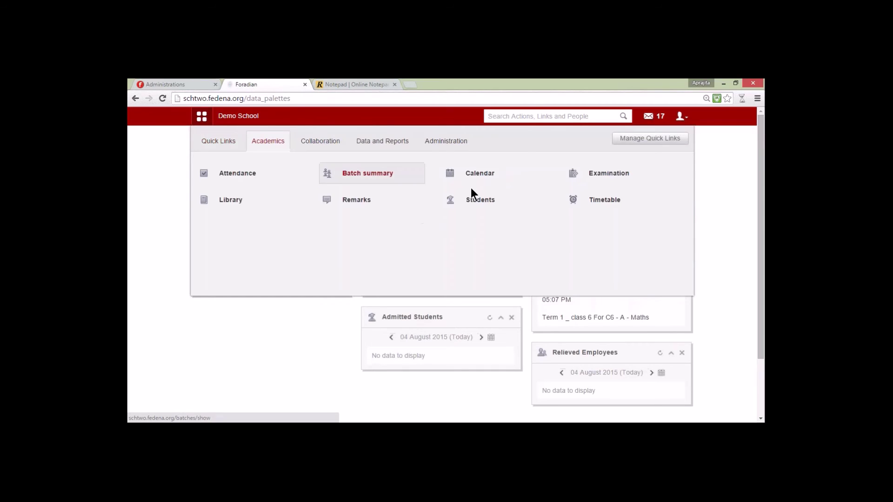
{"action": "left_click", "coordinate": [604, 200]}
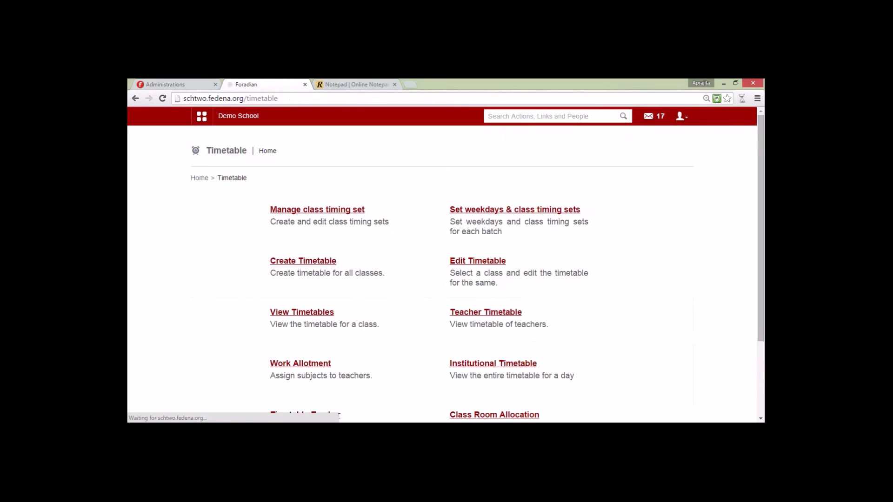
{"action": "left_click", "coordinate": [494, 414]}
Step: Load the Weekly allocation grid for the 29 July 2015 timetable with ABC Building rooms A–D
{"action": "left_click", "coordinate": [460, 207]}
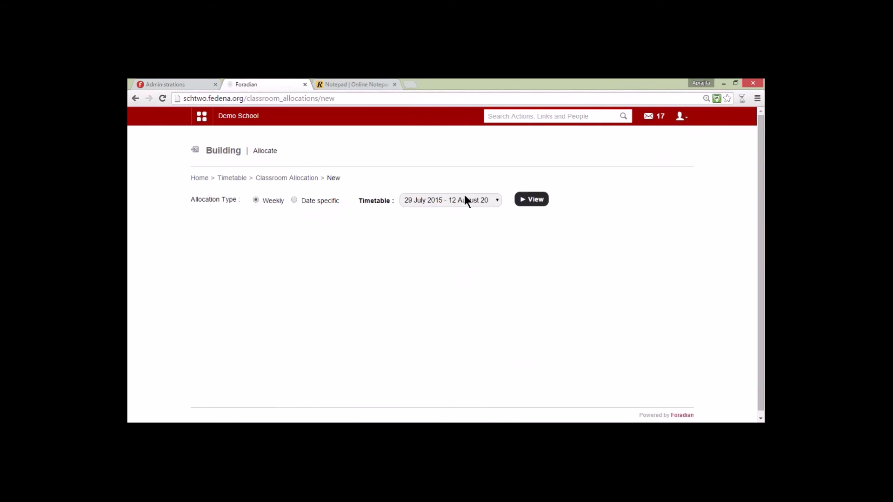
{"action": "left_click", "coordinate": [531, 199]}
{"action": "scroll", "coordinate": [218, 316], "scroll_direction": "down", "scroll_amount": 1}
{"action": "scroll", "coordinate": [279, 298], "scroll_direction": "up", "scroll_amount": 1}
{"action": "left_click_drag", "start_coordinate": [760, 275], "coordinate": [754, 330]}
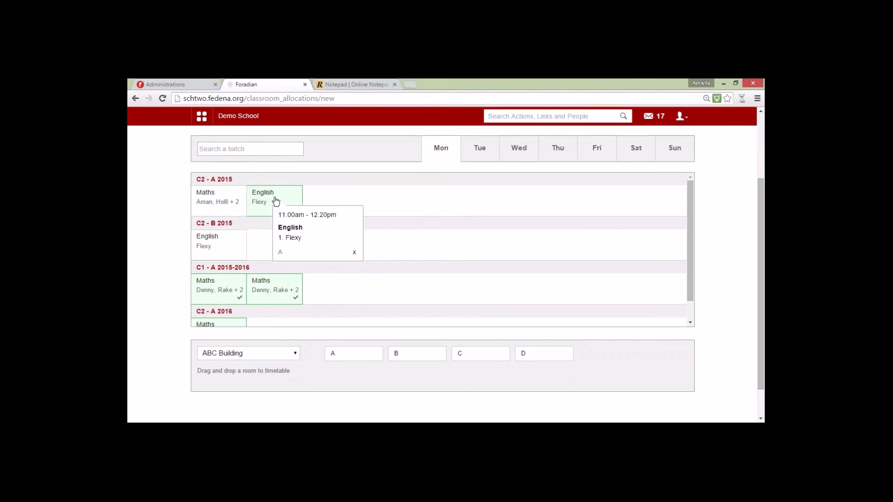
{"action": "mouse_move", "coordinate": [282, 291]}
{"action": "mouse_move", "coordinate": [288, 205]}
{"action": "mouse_move", "coordinate": [215, 203]}
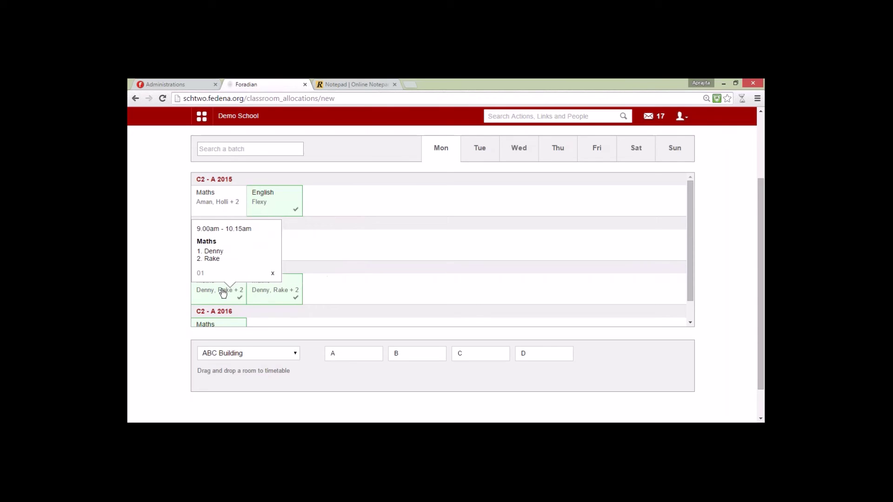
{"action": "scroll", "coordinate": [223, 292], "scroll_direction": "down", "scroll_amount": 1}
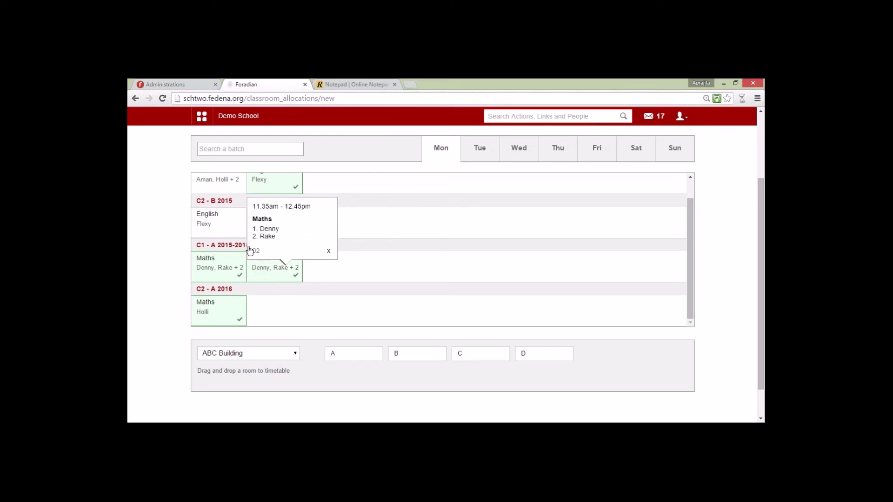
{"action": "scroll", "coordinate": [249, 251], "scroll_direction": "up", "scroll_amount": 1}
Step: Allocate ABC Building room B to C2 - A 2015's Monday Maths period, then view the Enhancements notes
{"action": "left_click_drag", "start_coordinate": [397, 354], "coordinate": [209, 198]}
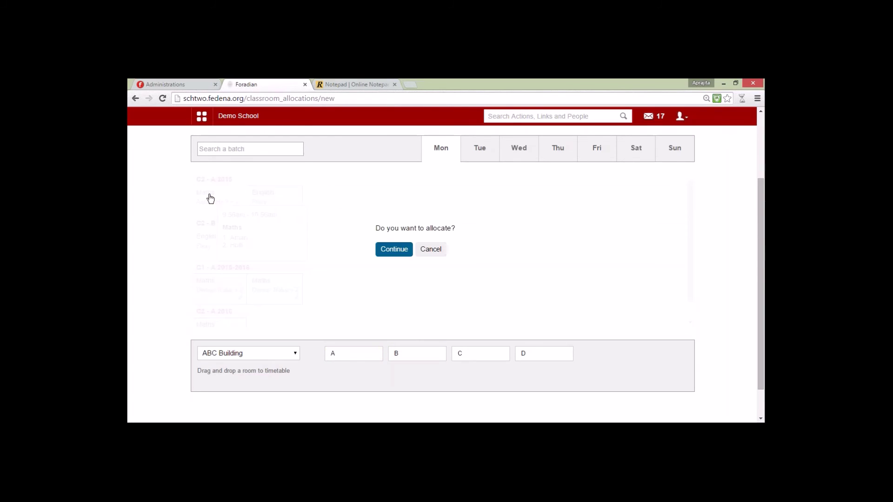
{"action": "left_click", "coordinate": [395, 251]}
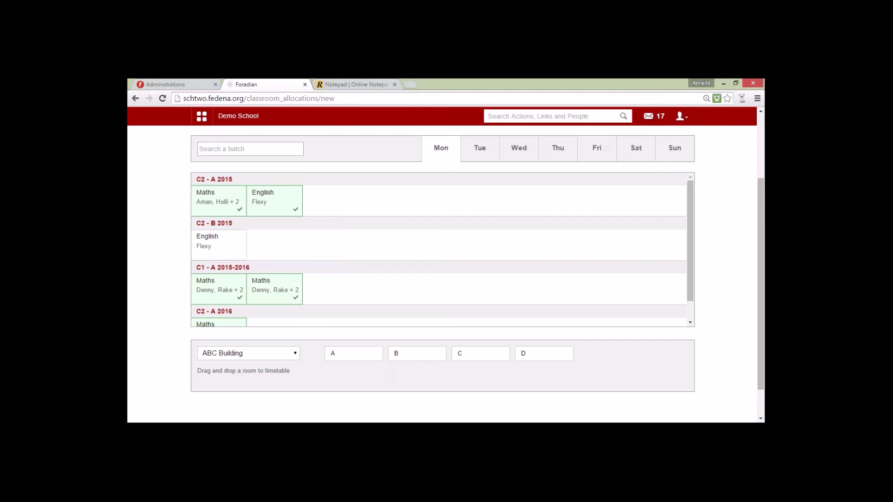
{"action": "left_click", "coordinate": [331, 83]}
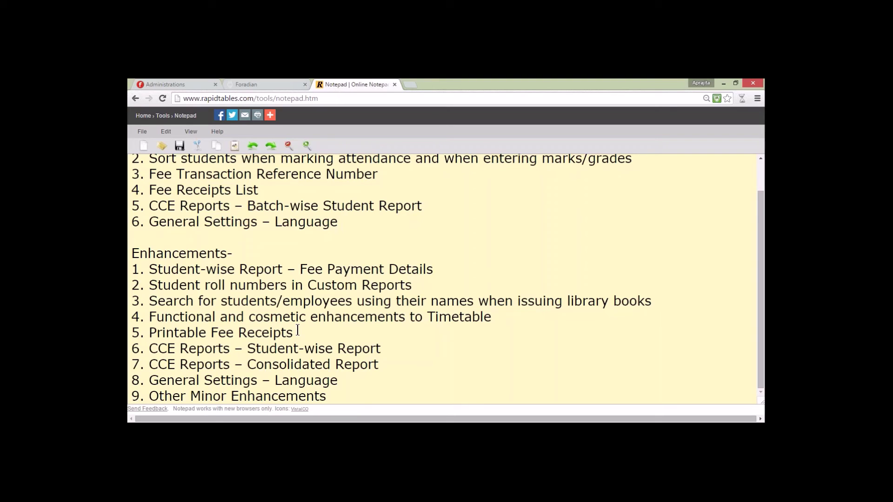
Step: Return to Fedena's Classroom Allocation page showing C2 - A 2015's ticked Monday Maths and English periods
{"action": "left_click", "coordinate": [266, 84]}
{"action": "scroll", "coordinate": [325, 219], "scroll_direction": "up", "scroll_amount": 3}
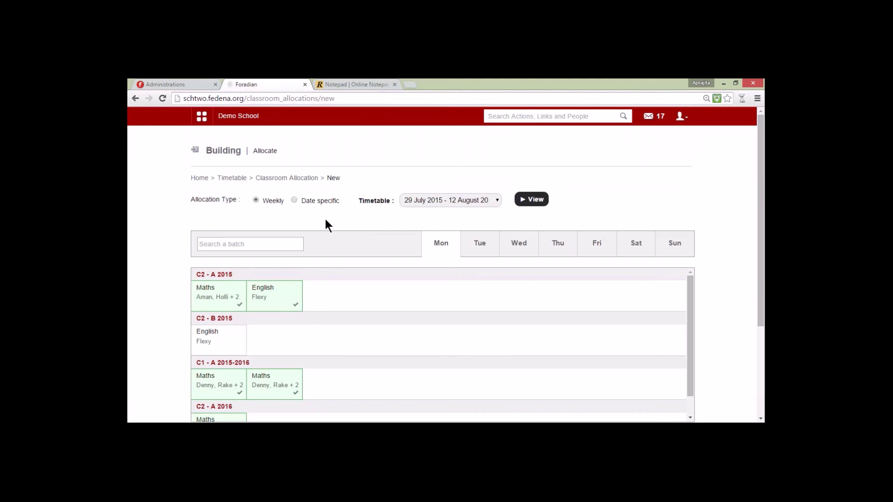
Step: Show batch C1 - A 2015-2016's Semester 1 Fee collection and its 8000.00 cash payment history
{"action": "left_click", "coordinate": [202, 116]}
{"action": "left_click", "coordinate": [422, 142]}
{"action": "left_click", "coordinate": [321, 211]}
{"action": "left_click", "coordinate": [301, 261]}
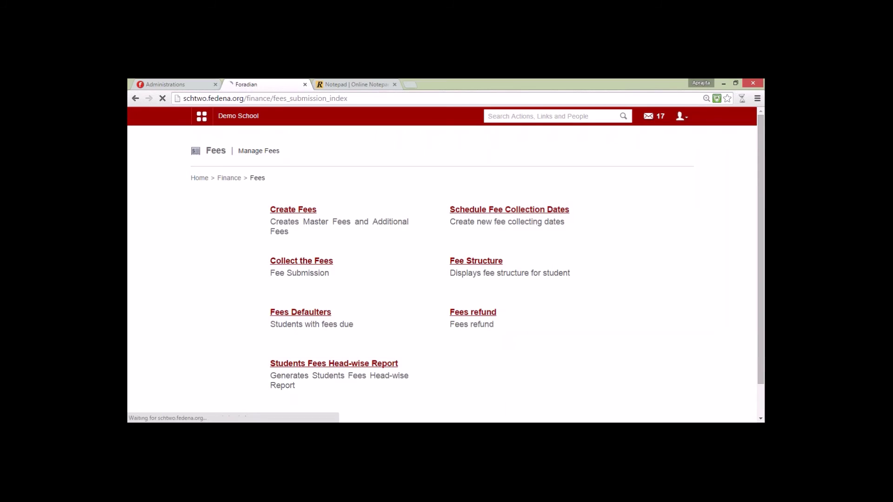
{"action": "left_click", "coordinate": [283, 208]}
{"action": "left_click", "coordinate": [283, 210]}
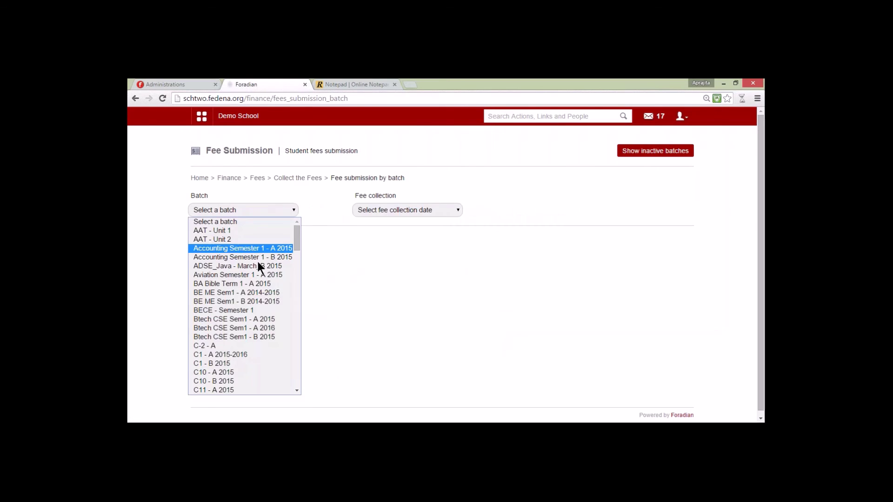
{"action": "left_click", "coordinate": [234, 352]}
{"action": "left_click", "coordinate": [415, 210]}
{"action": "left_click", "coordinate": [409, 240]}
{"action": "scroll", "coordinate": [392, 288], "scroll_direction": "down", "scroll_amount": 8}
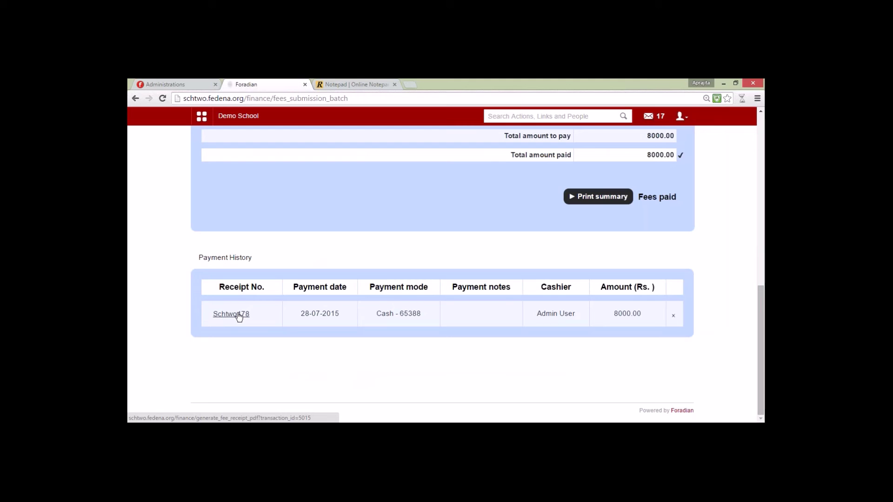
Step: Review the 8000.00 payment's receipt, with its 200.00 discount and 200.00 fine, then return to fee submission
{"action": "left_click", "coordinate": [238, 315]}
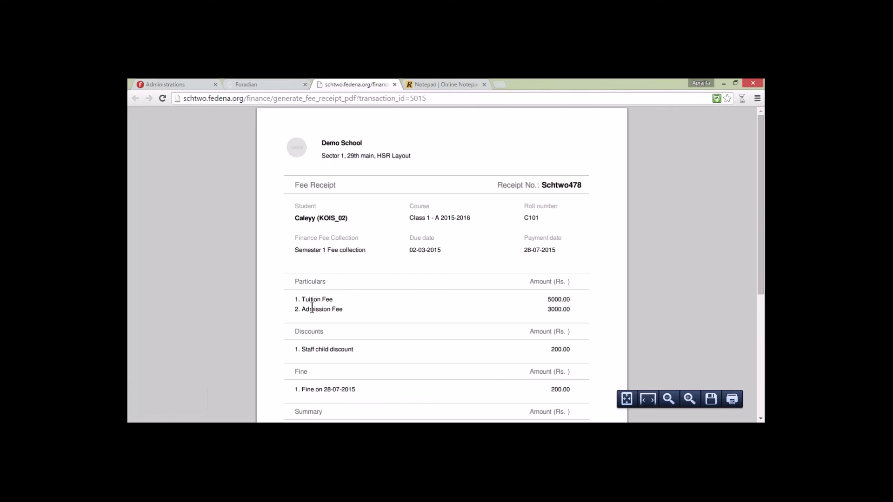
{"action": "scroll", "coordinate": [312, 307], "scroll_direction": "down", "scroll_amount": 3}
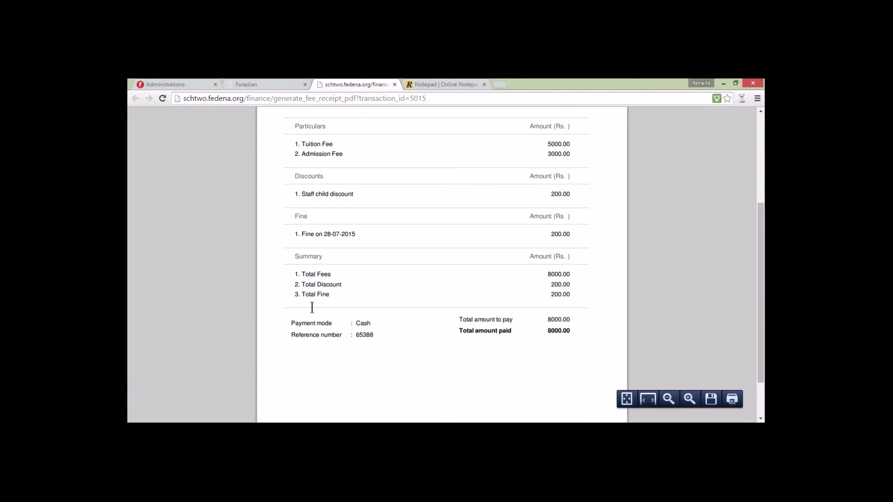
{"action": "scroll", "coordinate": [312, 308], "scroll_direction": "up", "scroll_amount": 3}
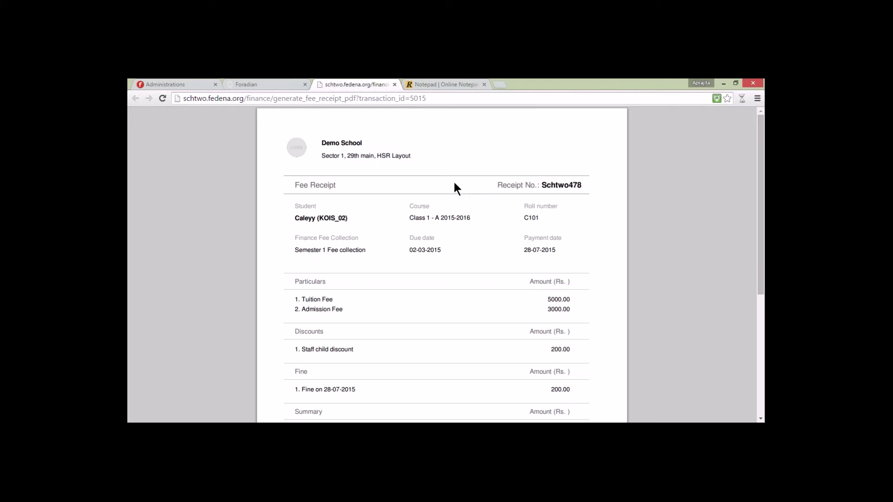
{"action": "left_click", "coordinate": [256, 84]}
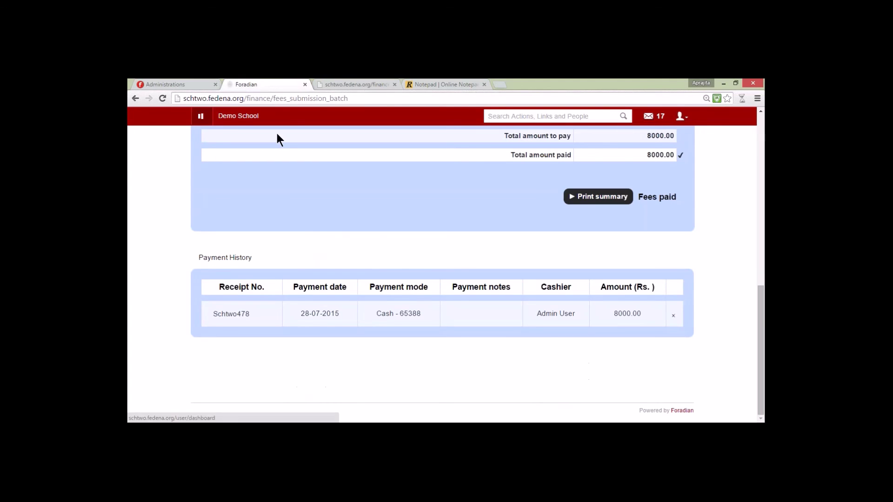
Step: Go through the Examination Reports center and CCE Reports to the Student-wise Report page
{"action": "left_click", "coordinate": [268, 141]}
{"action": "mouse_move", "coordinate": [605, 173]}
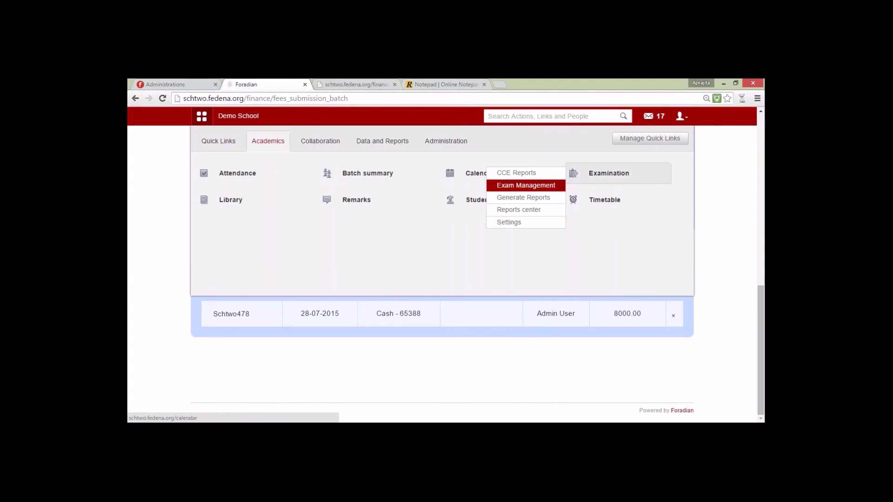
{"action": "left_click", "coordinate": [523, 210]}
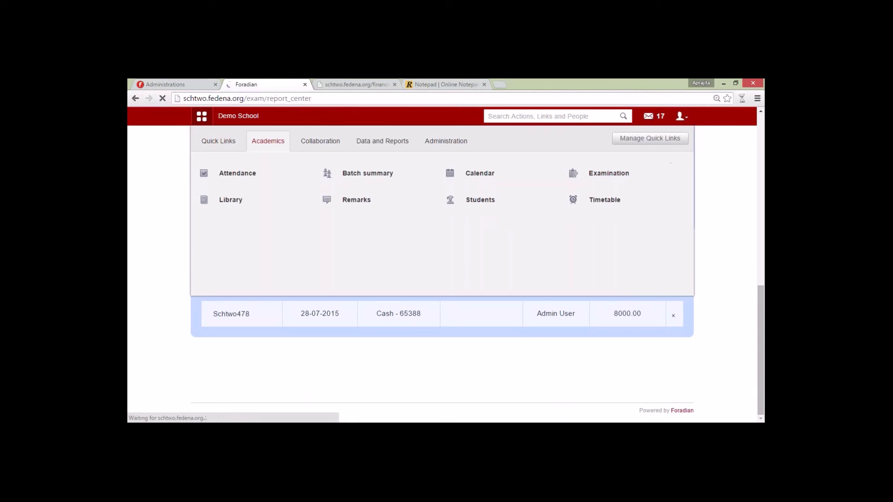
{"action": "left_click", "coordinate": [285, 330]}
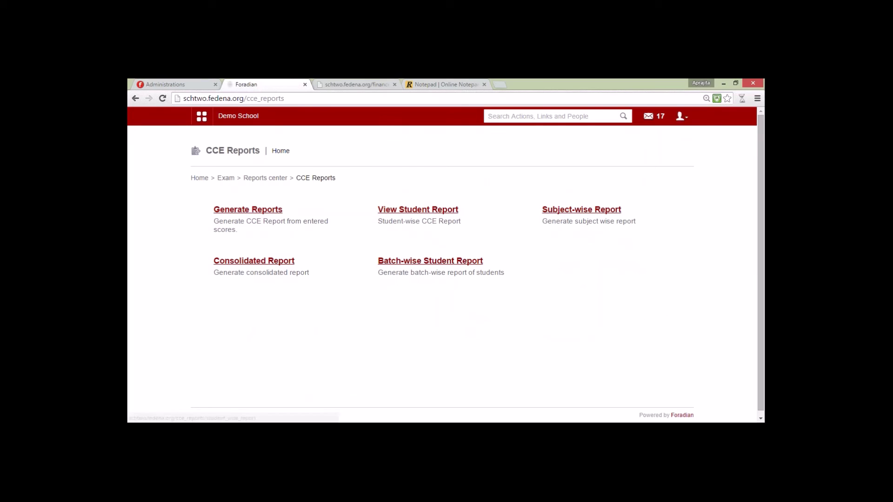
{"action": "left_click", "coordinate": [405, 209]}
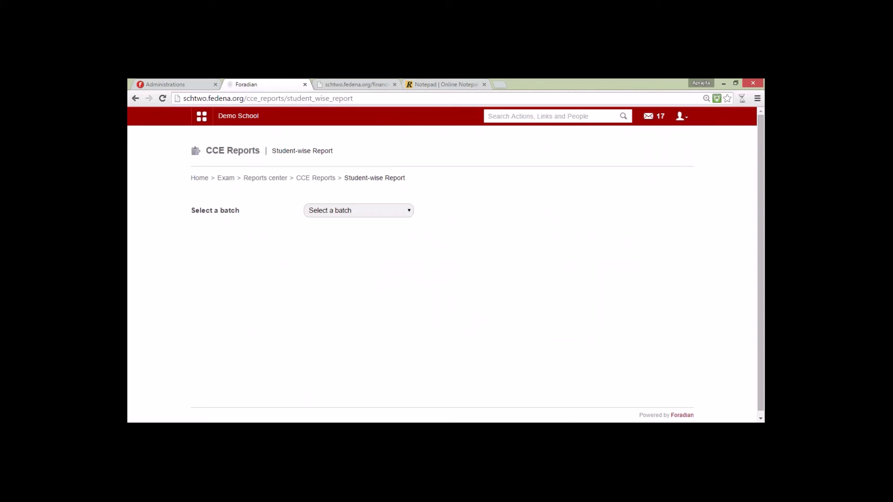
Step: Load the student-wise CCE report for batch S9 - A 15-16 and look through it
{"action": "left_click", "coordinate": [401, 208]}
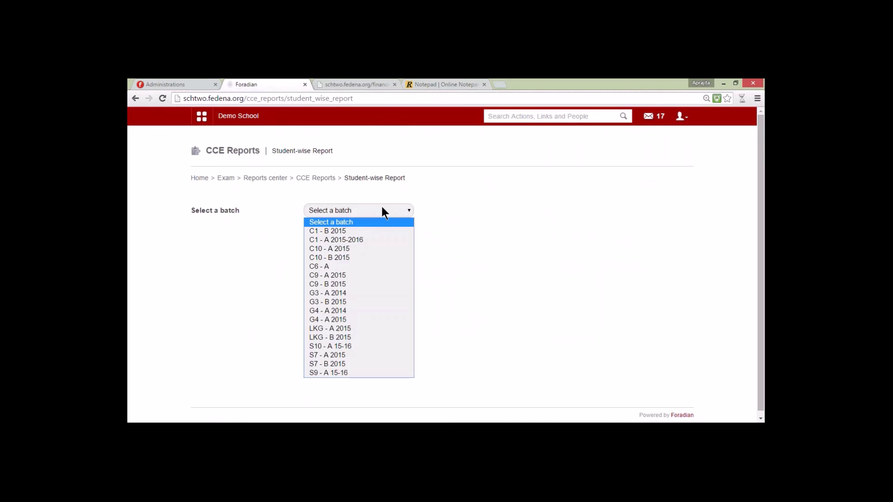
{"action": "left_click", "coordinate": [359, 374]}
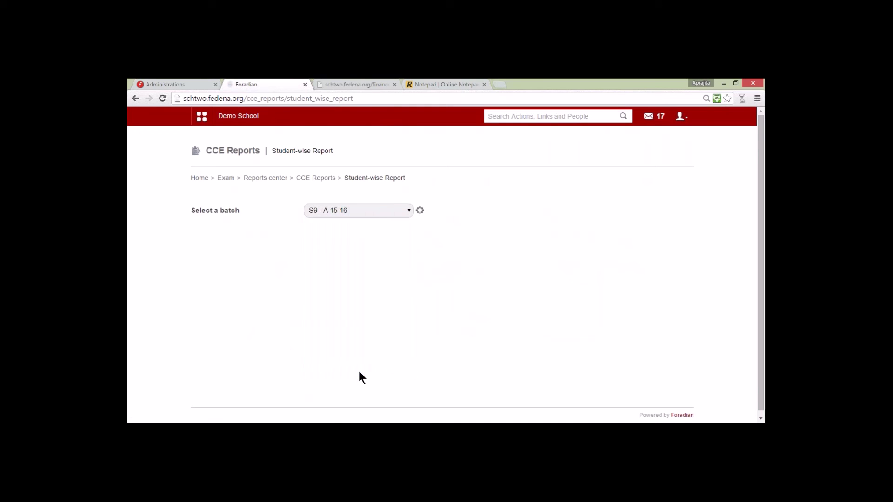
{"action": "scroll", "coordinate": [737, 278], "scroll_direction": "down", "scroll_amount": 3}
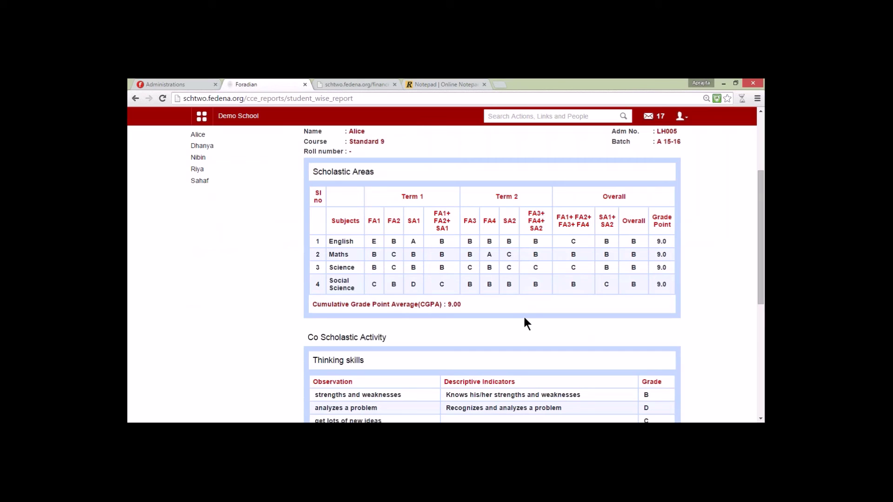
{"action": "scroll", "coordinate": [516, 309], "scroll_direction": "down", "scroll_amount": 2}
{"action": "scroll", "coordinate": [758, 267], "scroll_direction": "down", "scroll_amount": 2}
{"action": "scroll", "coordinate": [757, 267], "scroll_direction": "up", "scroll_amount": 5}
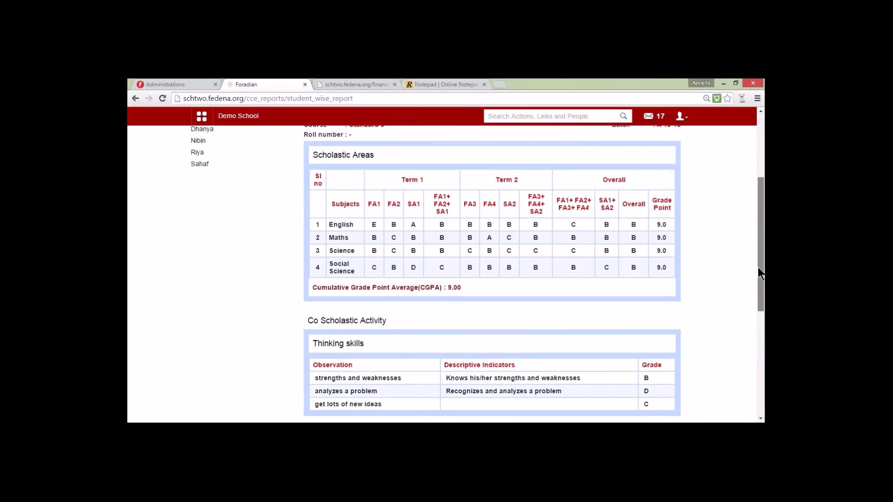
{"action": "scroll", "coordinate": [759, 267], "scroll_direction": "up", "scroll_amount": 1}
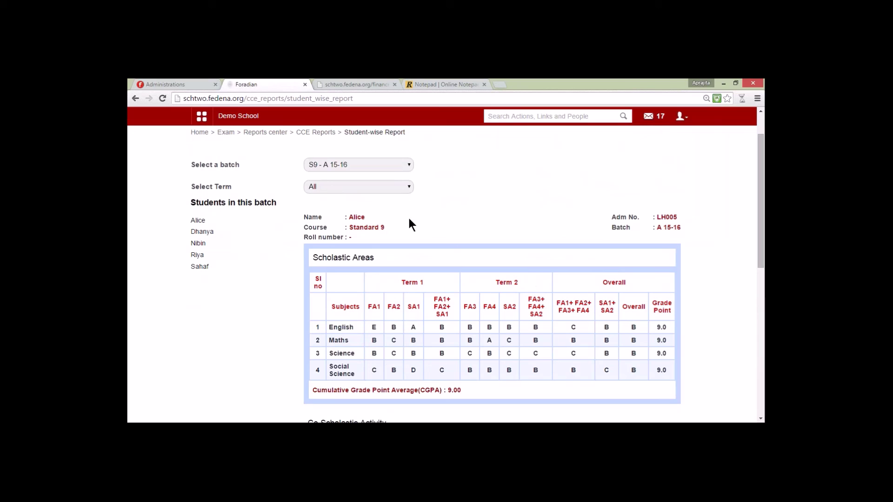
Step: Filter the report to Term 1, then Term 2, then go back to CCE Reports home
{"action": "left_click", "coordinate": [347, 187]}
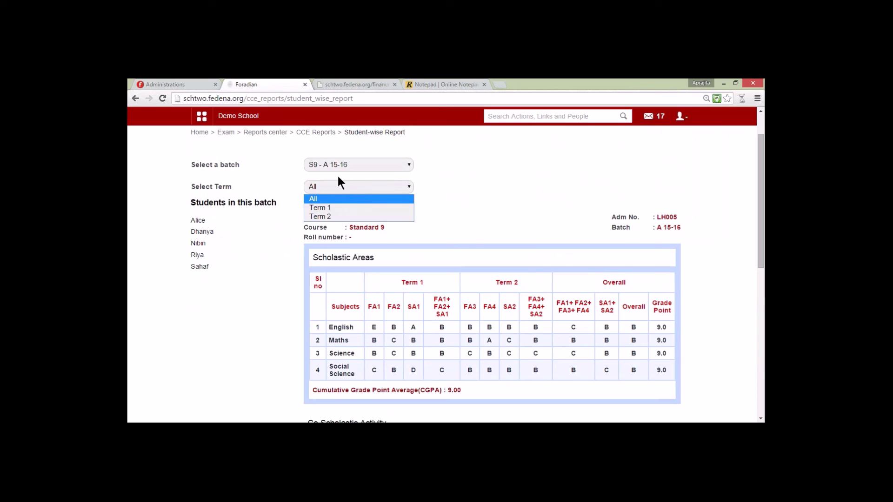
{"action": "left_click", "coordinate": [352, 208]}
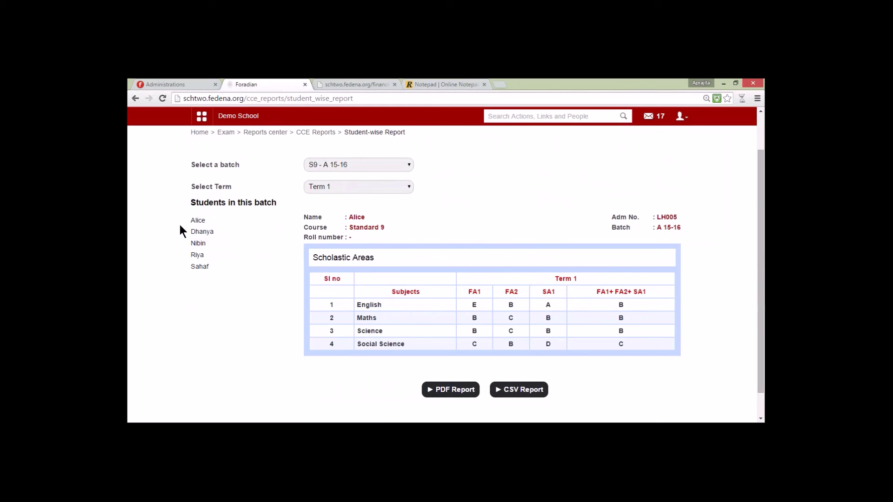
{"action": "left_click", "coordinate": [321, 187]}
{"action": "left_click", "coordinate": [331, 218]}
{"action": "scroll", "coordinate": [437, 309], "scroll_direction": "up", "scroll_amount": 1}
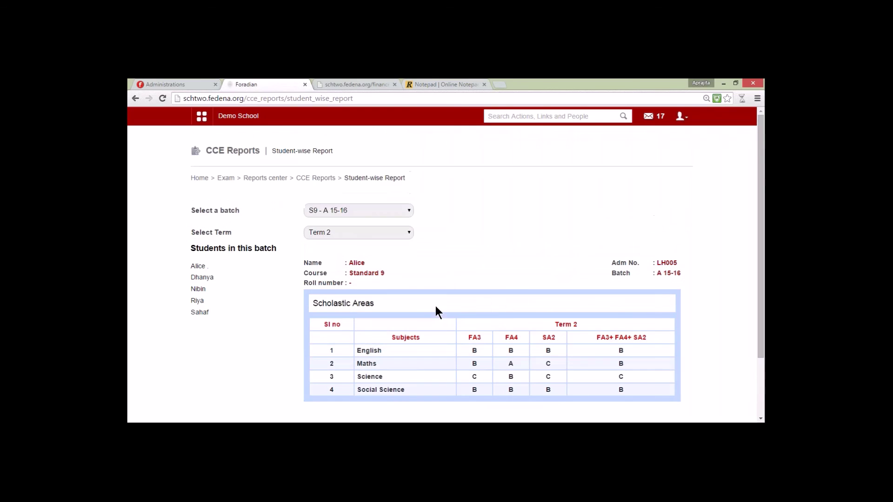
{"action": "left_click", "coordinate": [325, 178]}
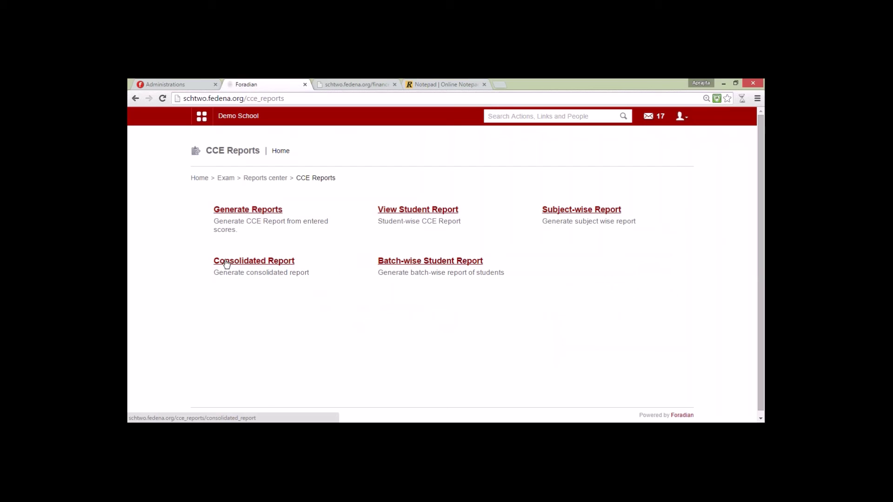
Step: Generate the consolidated report for Standard 9, S9 - A 15-16, FA1+FA2+SA1, listing five students' marks
{"action": "left_click", "coordinate": [269, 262]}
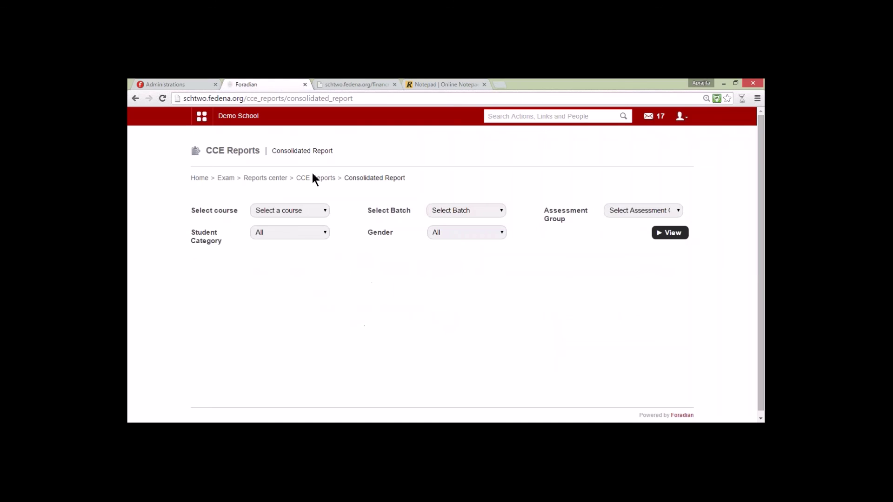
{"action": "left_click", "coordinate": [305, 211]}
{"action": "left_click", "coordinate": [286, 307]}
{"action": "left_click", "coordinate": [478, 207]}
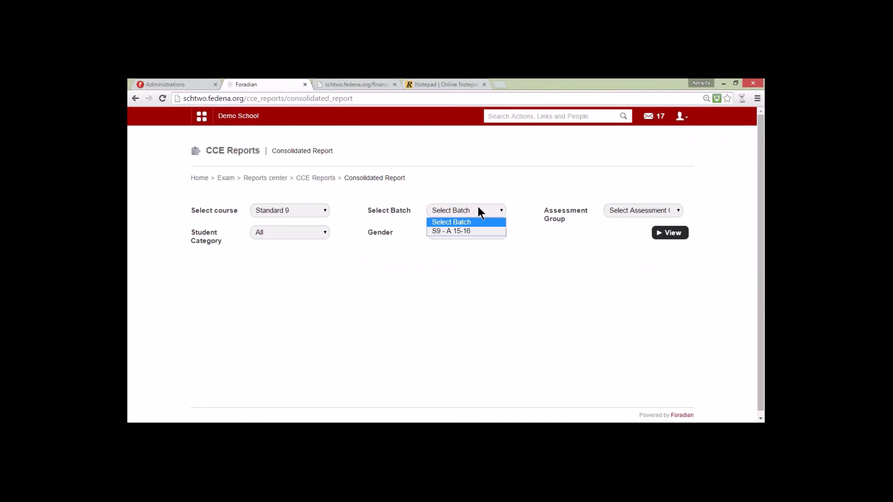
{"action": "left_click", "coordinate": [460, 231]}
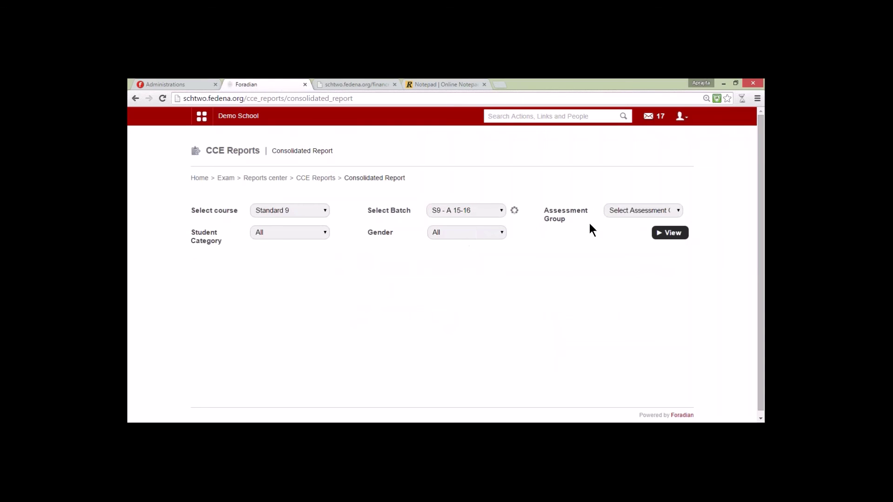
{"action": "left_click", "coordinate": [622, 210]}
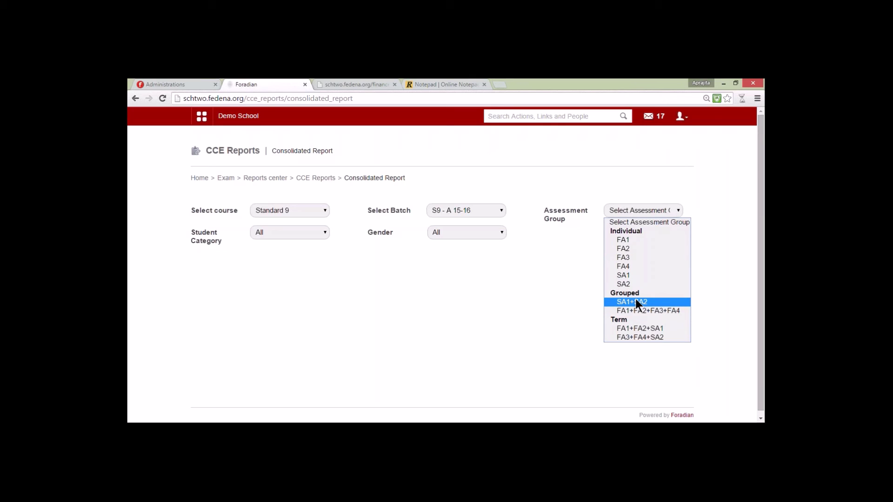
{"action": "left_click", "coordinate": [630, 328]}
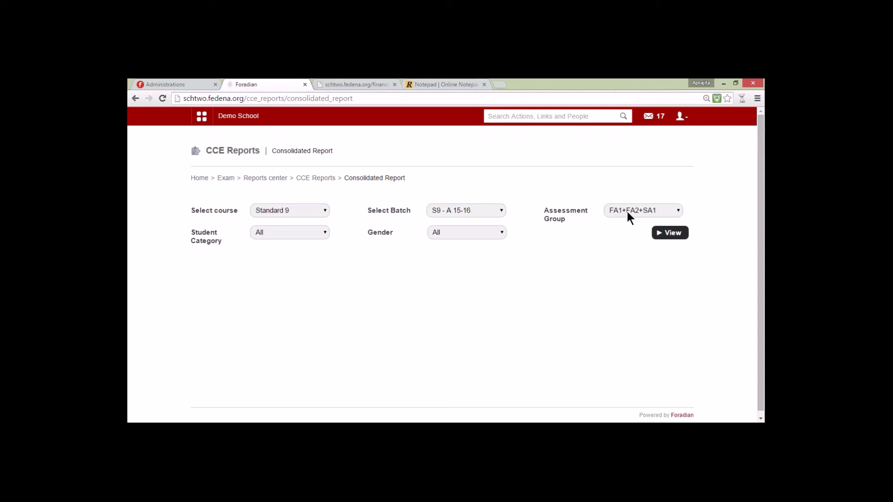
{"action": "left_click", "coordinate": [670, 233]}
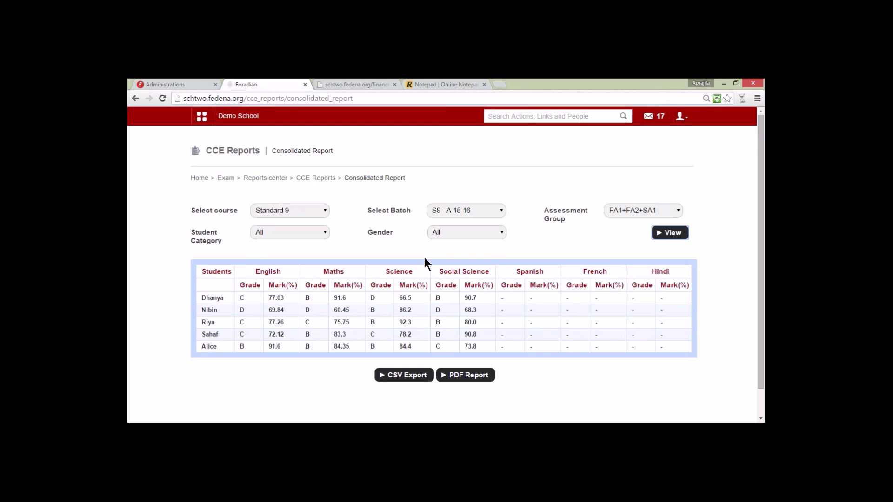
Step: In the notepad release notes, highlight the General Settings – Language item, then clear the selection
{"action": "left_click", "coordinate": [426, 84]}
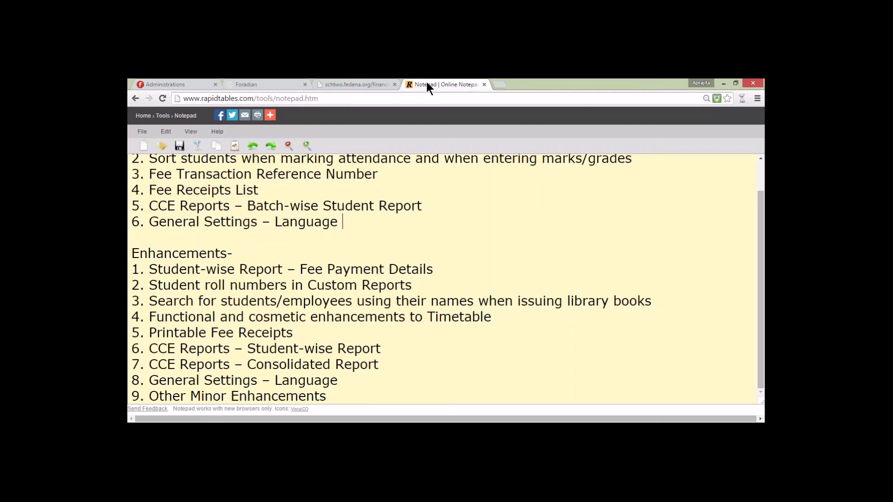
{"action": "left_click_drag", "start_coordinate": [338, 380], "coordinate": [157, 381]}
{"action": "left_click", "coordinate": [181, 381]}
Step: Look at Fedena's Messages inbox, then return to the notepad's Features and Enhancements list
{"action": "left_click", "coordinate": [253, 84]}
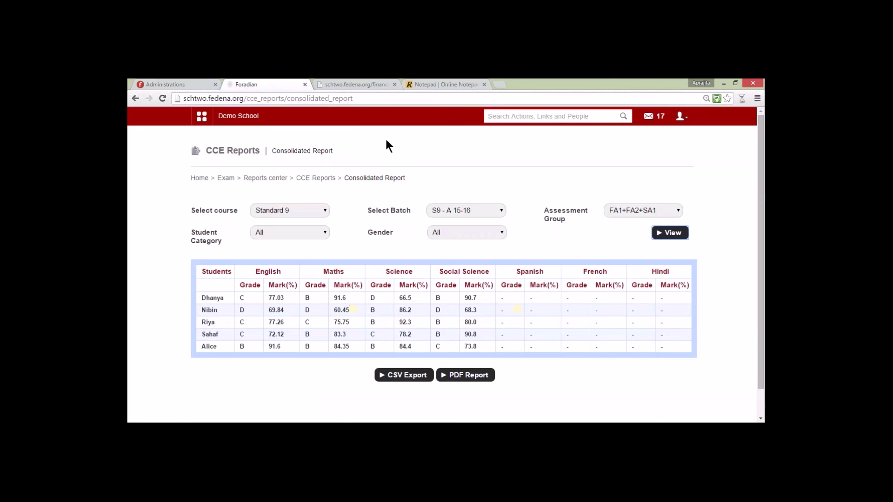
{"action": "left_click", "coordinate": [650, 120]}
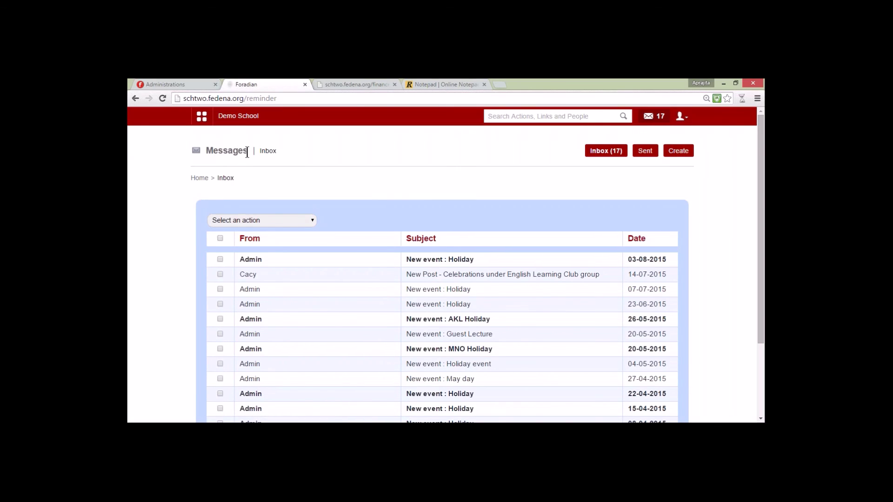
{"action": "key", "text": "ctrl+4"}
{"action": "scroll", "coordinate": [285, 250], "scroll_direction": "up", "scroll_amount": 2}
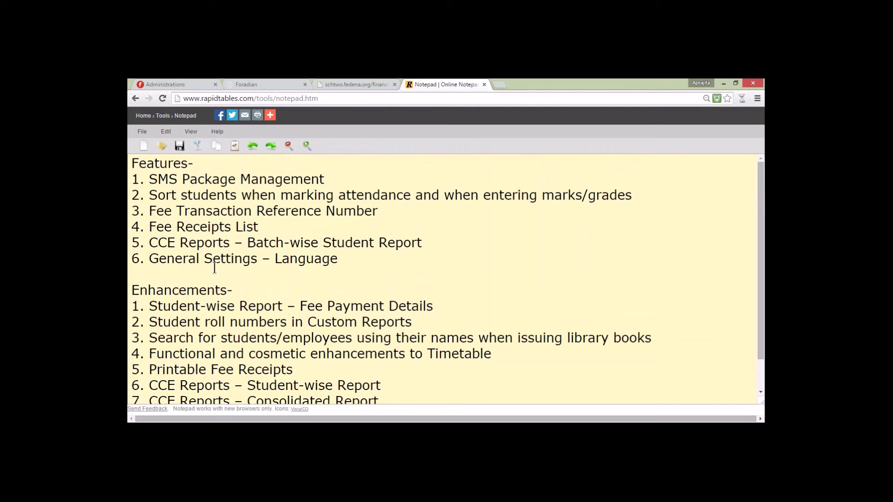